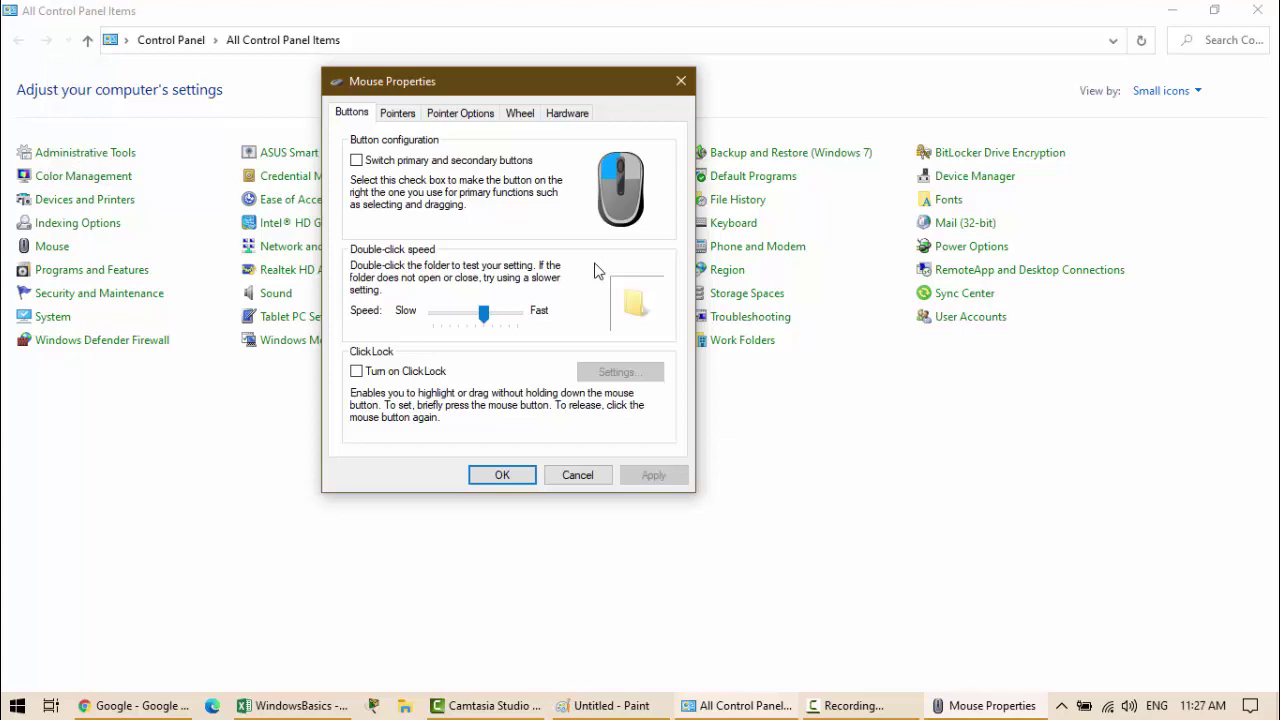
pyautogui.moveTo(371, 120)
pyautogui.mouseDown()
pyautogui.moveTo(356, 120)
pyautogui.moveTo(390, 136)
pyautogui.moveTo(390, 121)
pyautogui.moveTo(460, 123)
pyautogui.mouseUp()
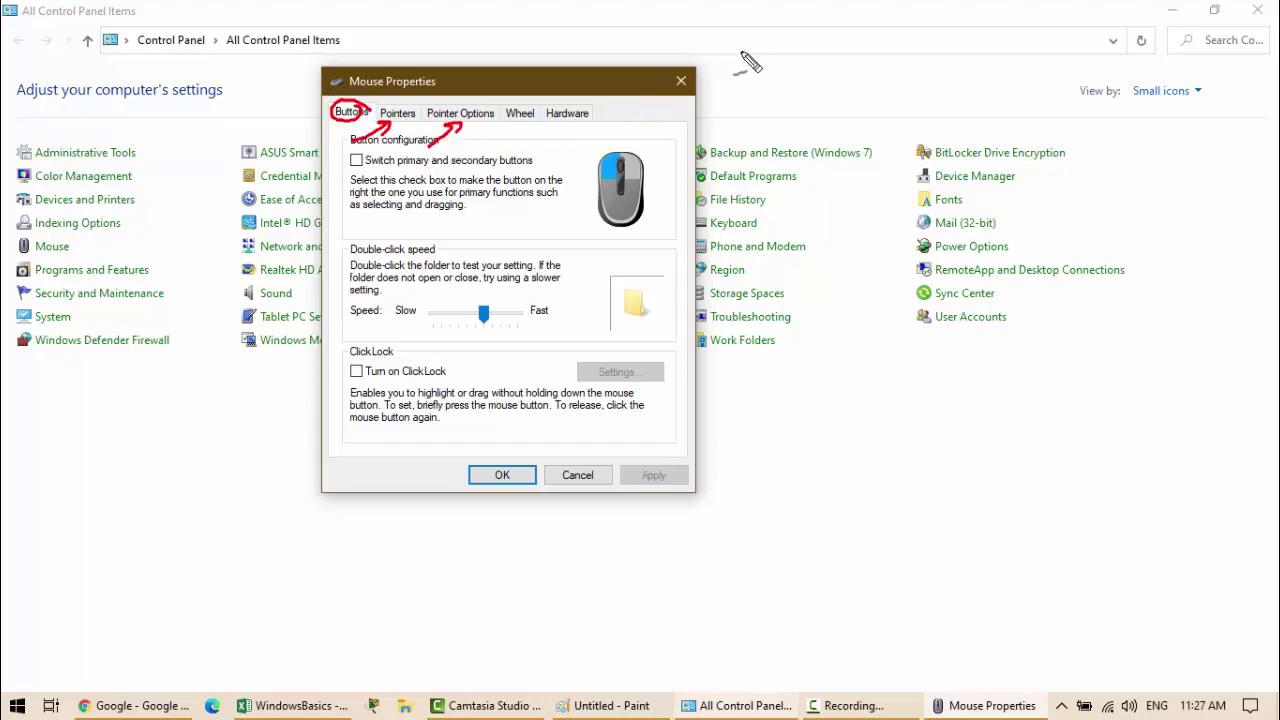
pyautogui.moveTo(822, 68)
pyautogui.mouseDown()
pyautogui.moveTo(835, 100)
pyautogui.moveTo(905, 80)
pyautogui.moveTo(925, 100)
pyautogui.mouseUp()
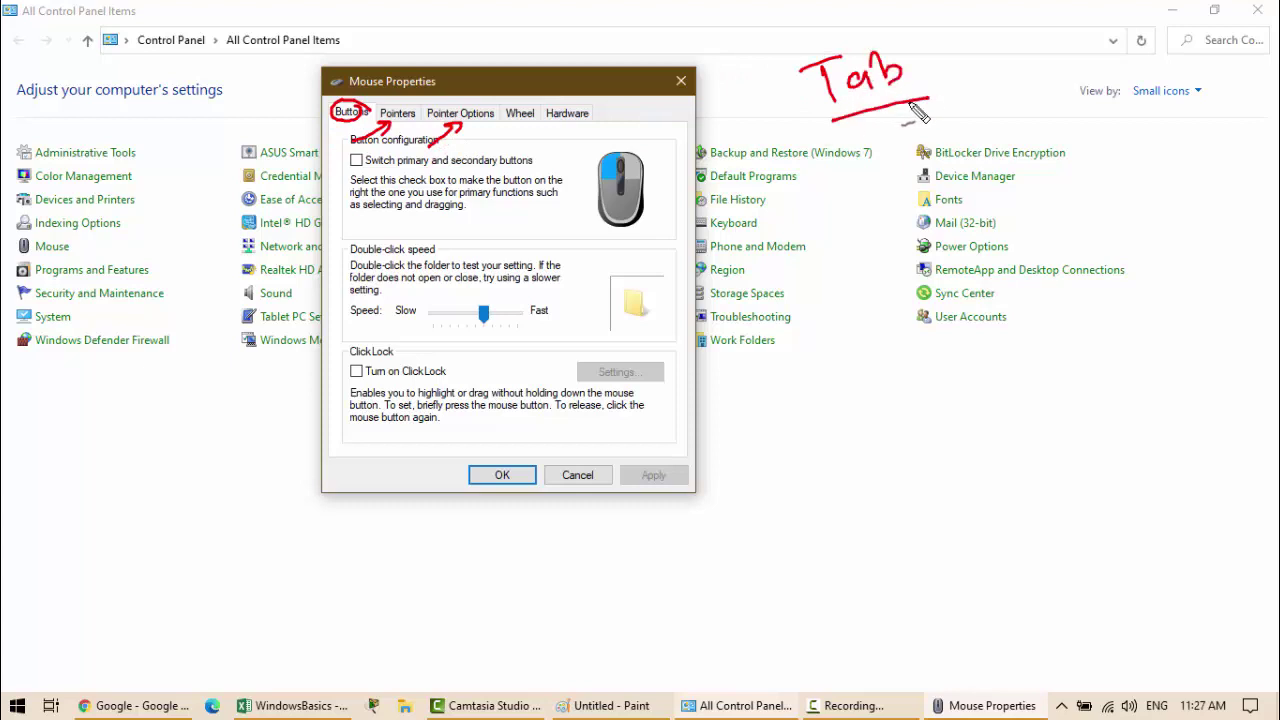
pyautogui.moveTo(449, 86); pyautogui.dragTo(405, 68)
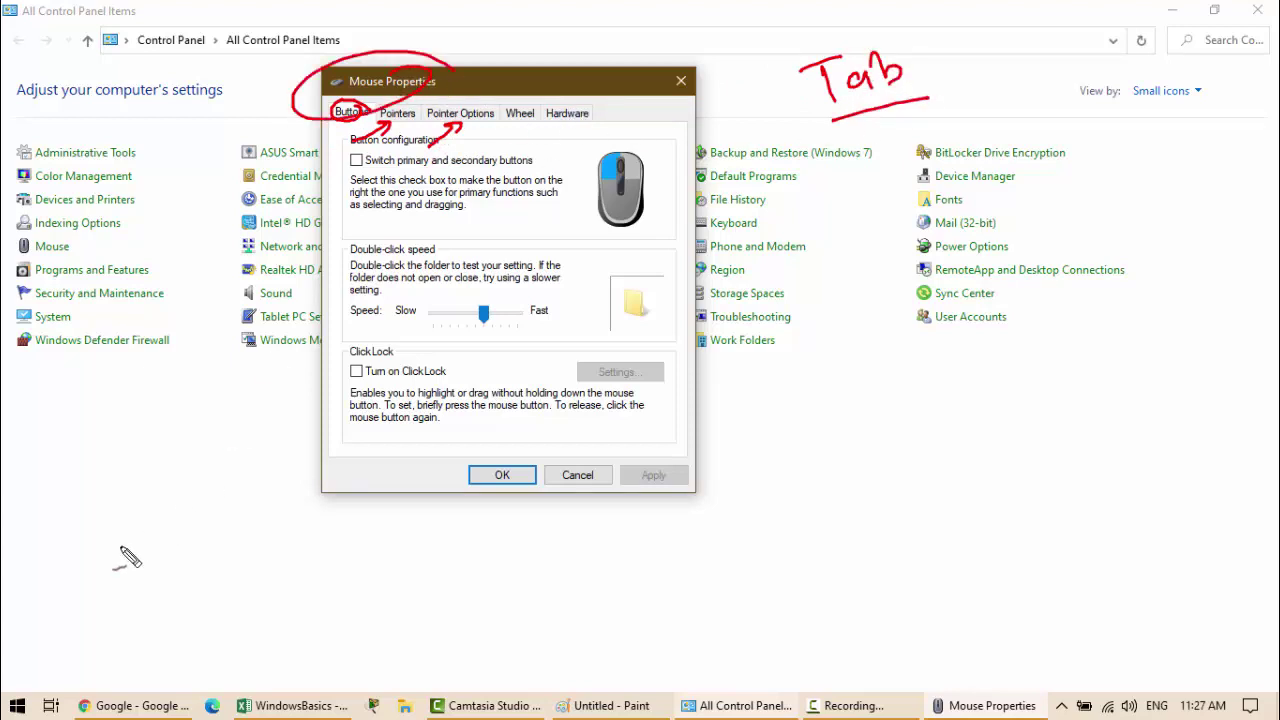
pyautogui.moveTo(125, 485)
pyautogui.mouseDown()
pyautogui.moveTo(126, 508)
pyautogui.moveTo(143, 480)
pyautogui.moveTo(134, 460)
pyautogui.moveTo(172, 457)
pyautogui.moveTo(240, 370)
pyautogui.moveTo(280, 372)
pyautogui.moveTo(288, 342)
pyautogui.moveTo(332, 326)
pyautogui.mouseUp()
pyautogui.moveTo(158, 525); pyautogui.dragTo(336, 396)
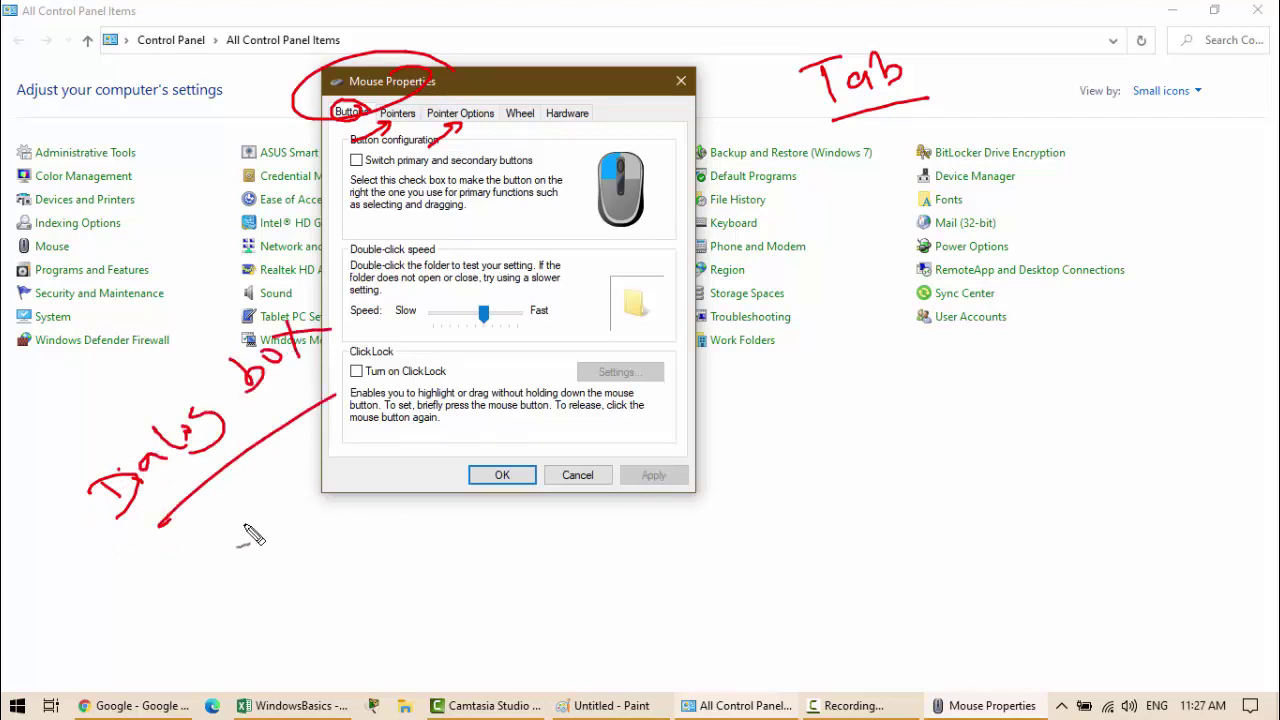
pyautogui.press('Escape')
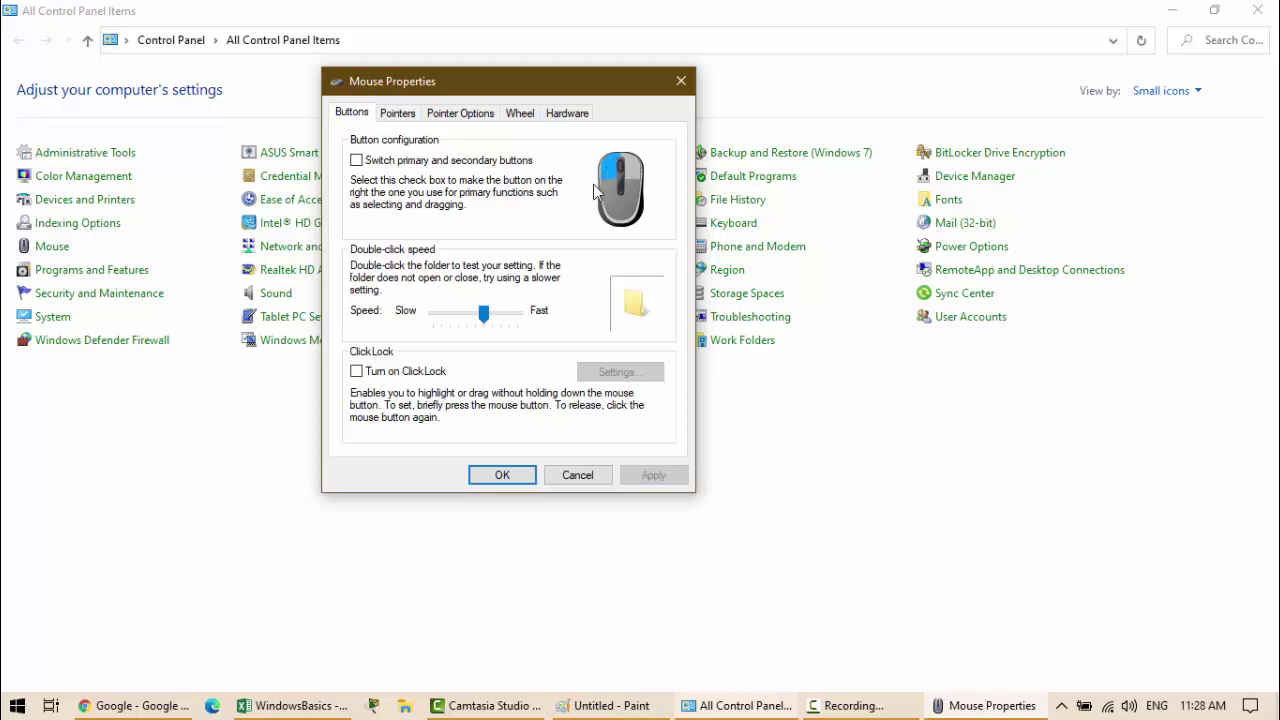
# Step: Try out switching the primary and secondary mouse buttons by enabling and applying the option, and clear it again
pyautogui.click(410, 165)
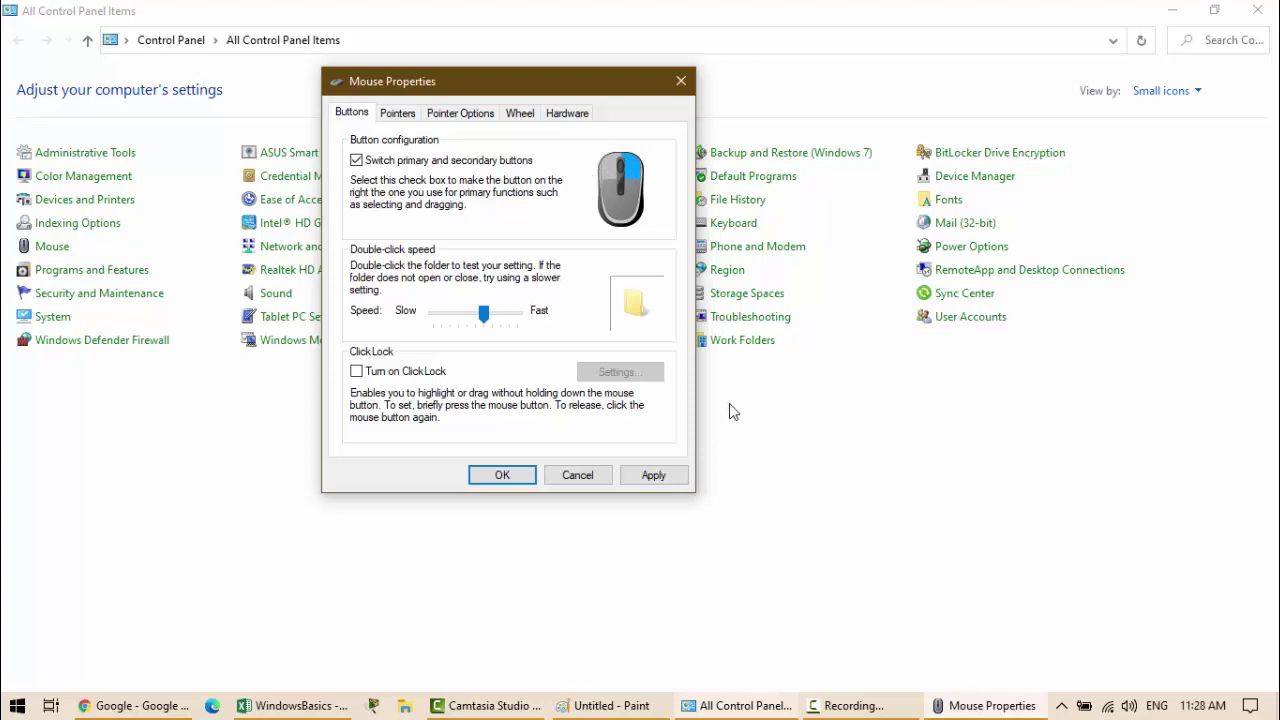
pyautogui.click(654, 478)
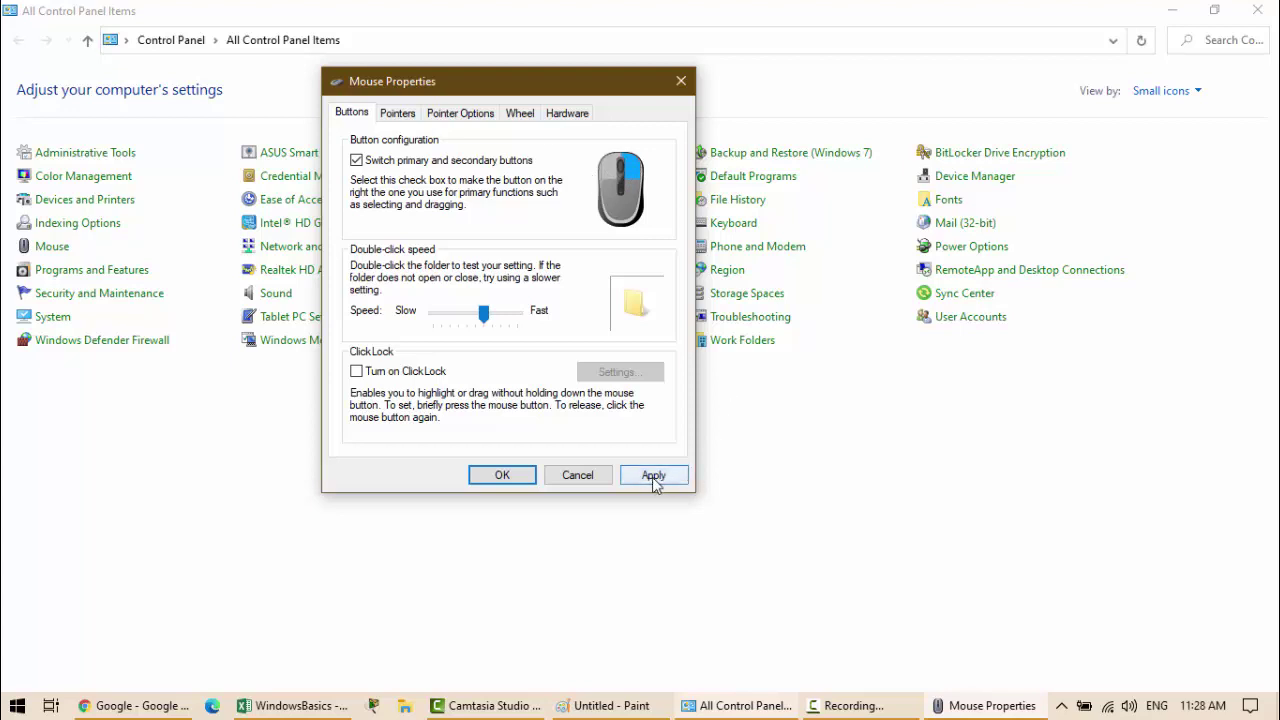
pyautogui.click(653, 479)
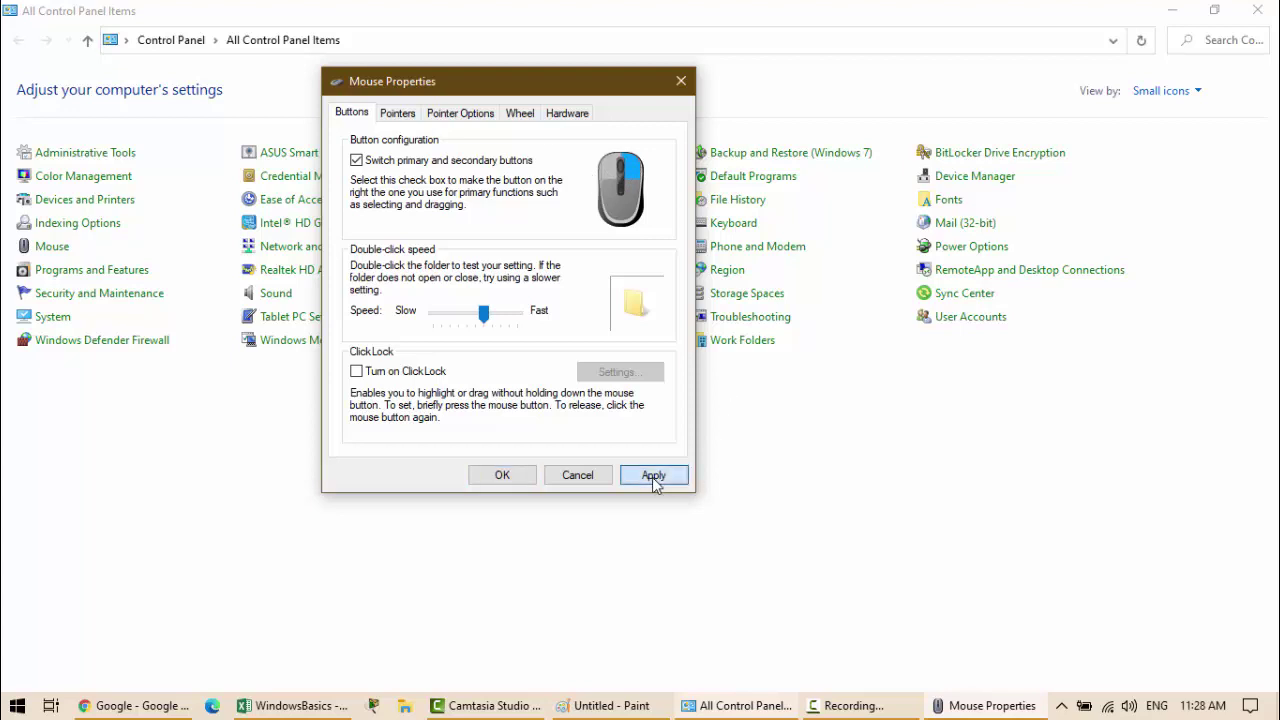
pyautogui.click(447, 163)
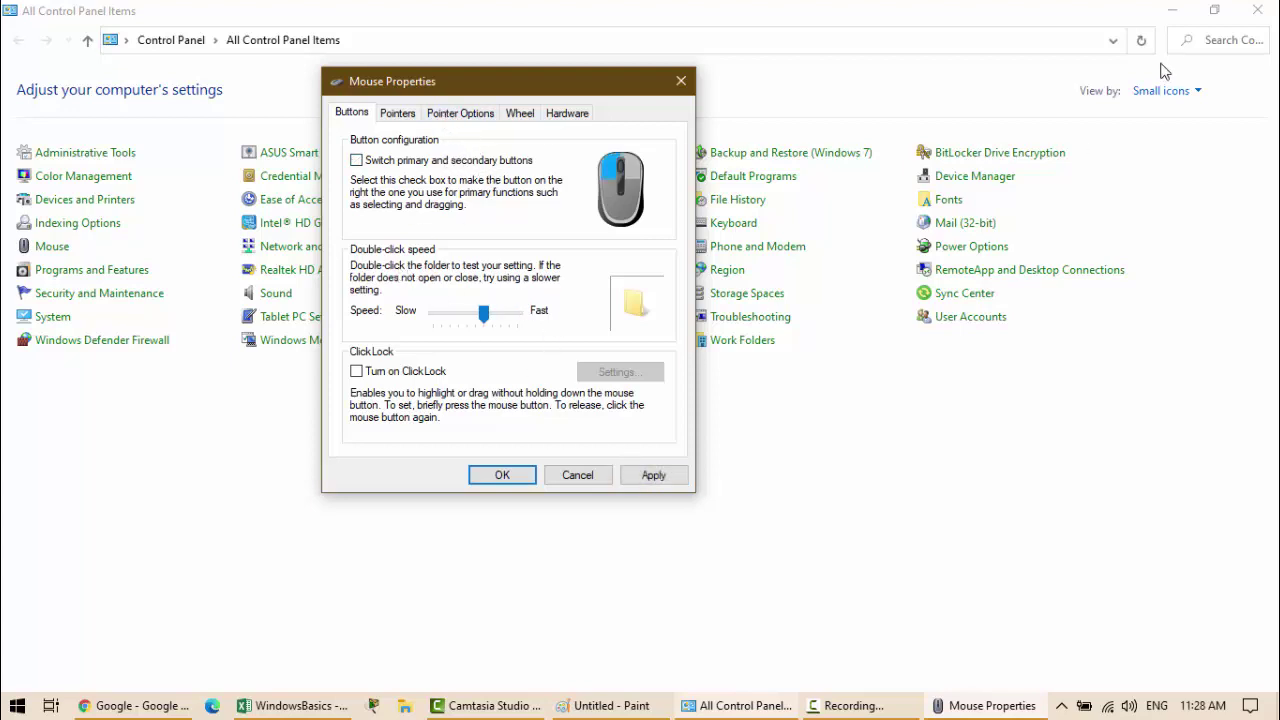
# Step: Minimize the Control Panel window and move the Mouse Properties dialog aside to expose the desktop
pyautogui.click(1172, 10)
pyautogui.moveTo(545, 95); pyautogui.dragTo(955, 89)
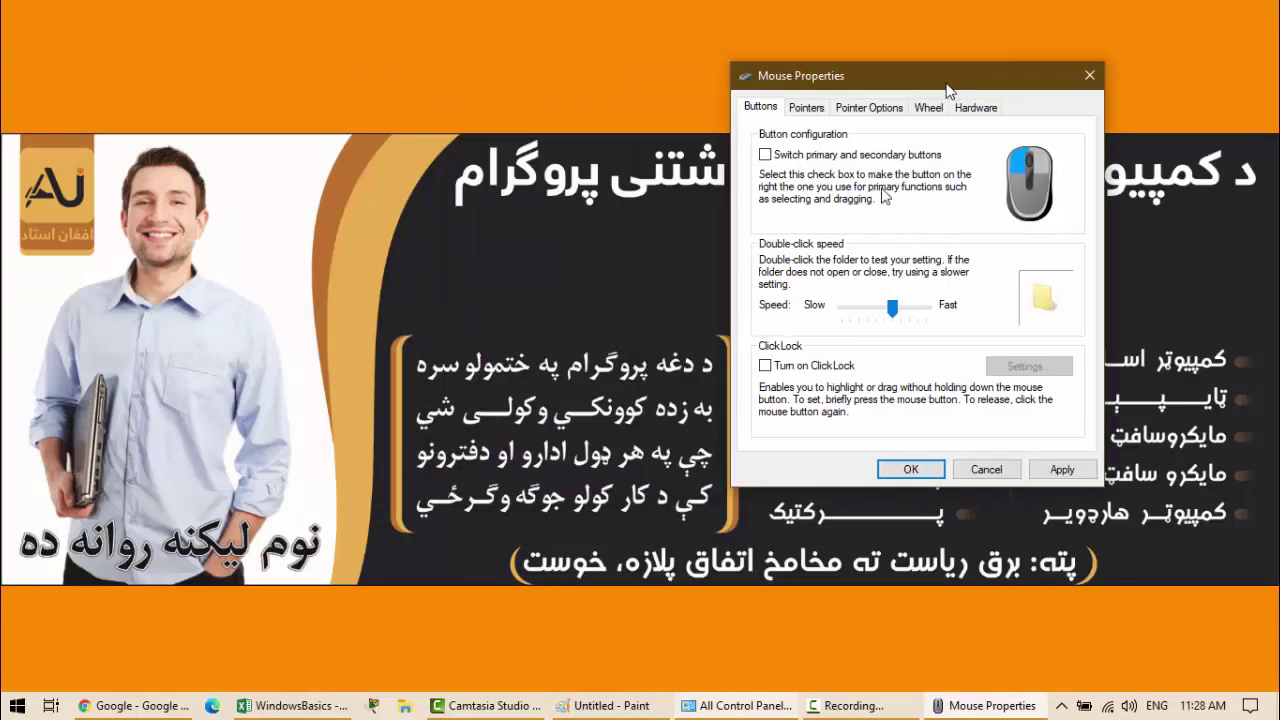
# Step: Show the desktop icons and move the Data folder next to the Recycle Bin
pyautogui.rightClick(394, 196)
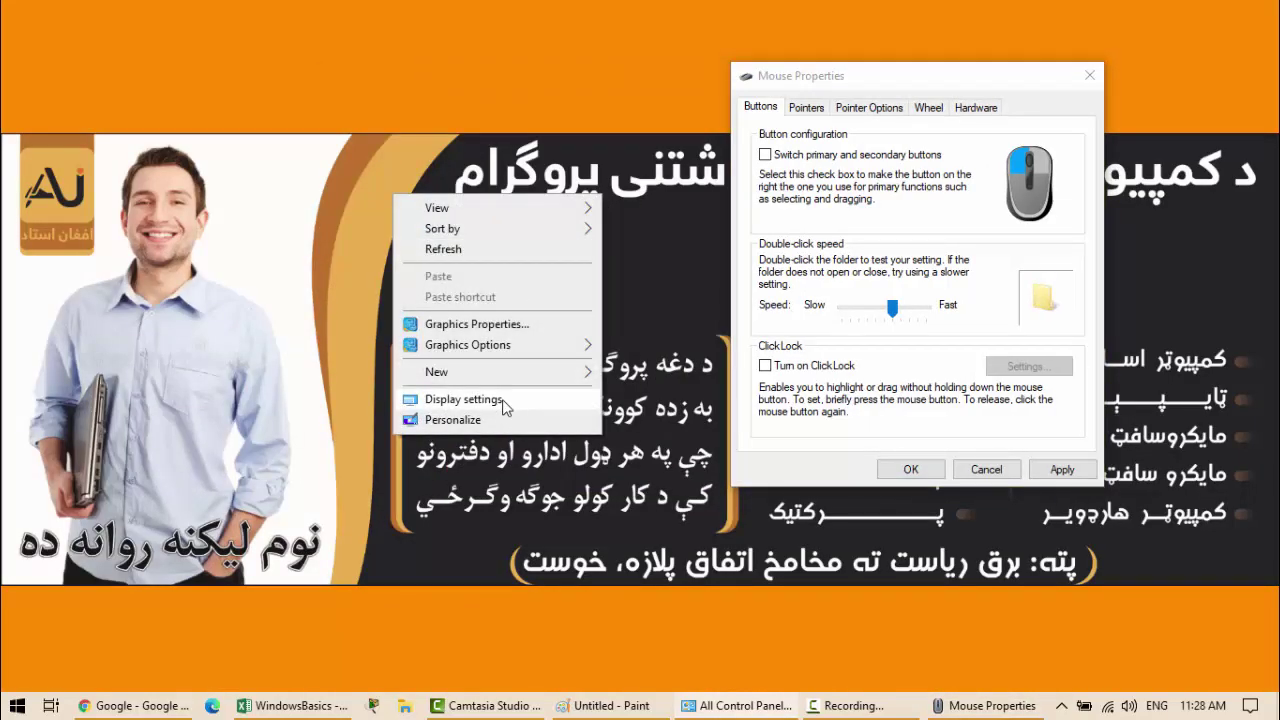
pyautogui.moveTo(563, 210)
pyautogui.click(643, 324)
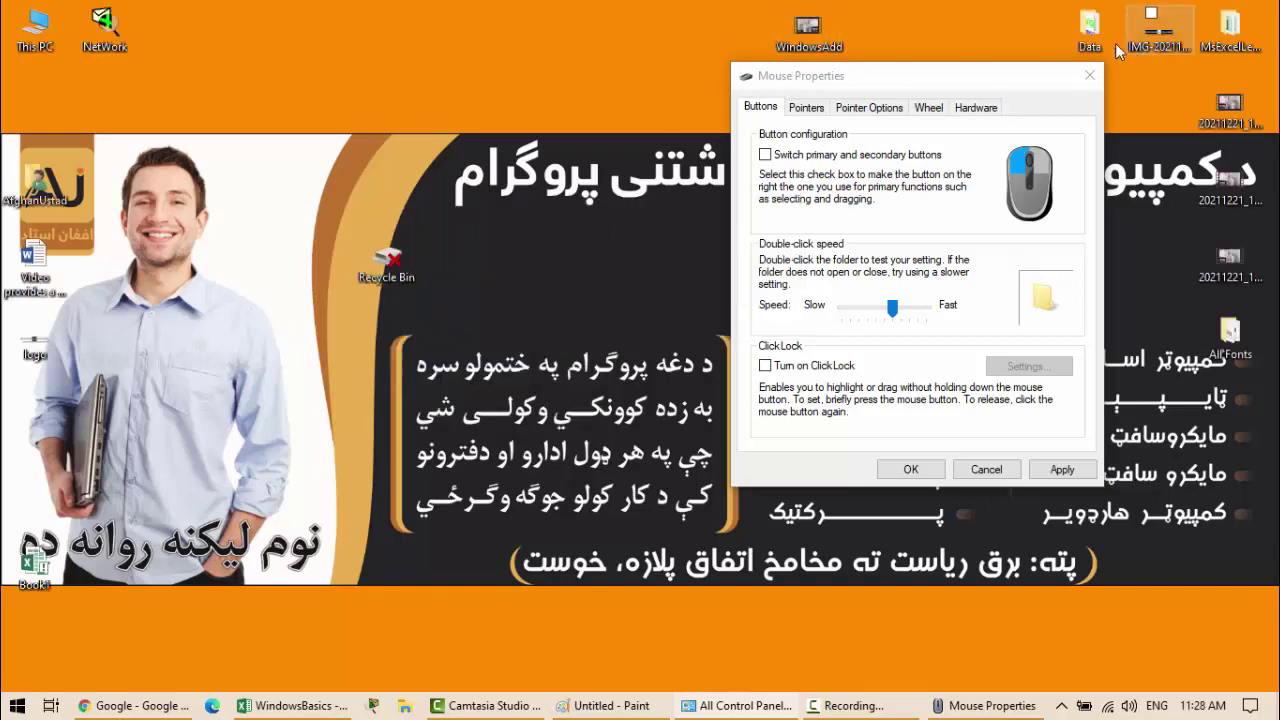
pyautogui.moveTo(1090, 35); pyautogui.dragTo(526, 272)
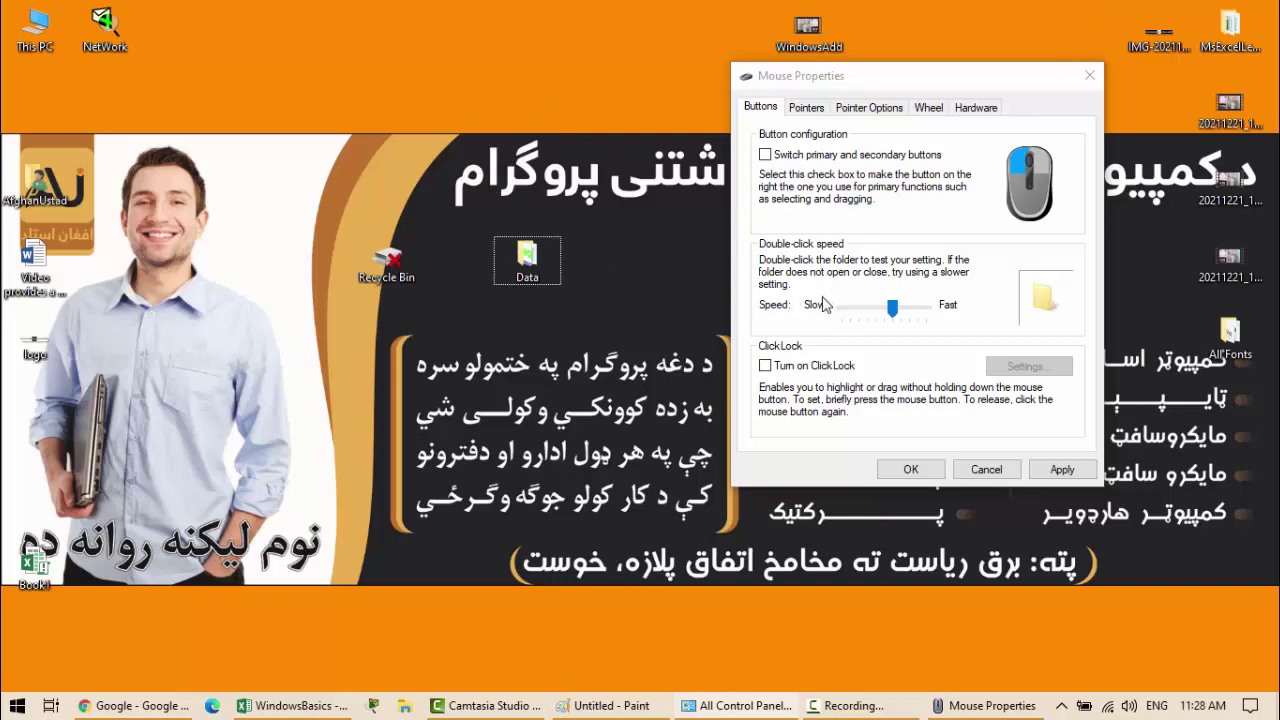
# Step: Set the double-click speed to the fastest setting, apply it, and test it by opening and closing the Data folder
pyautogui.click(910, 317)
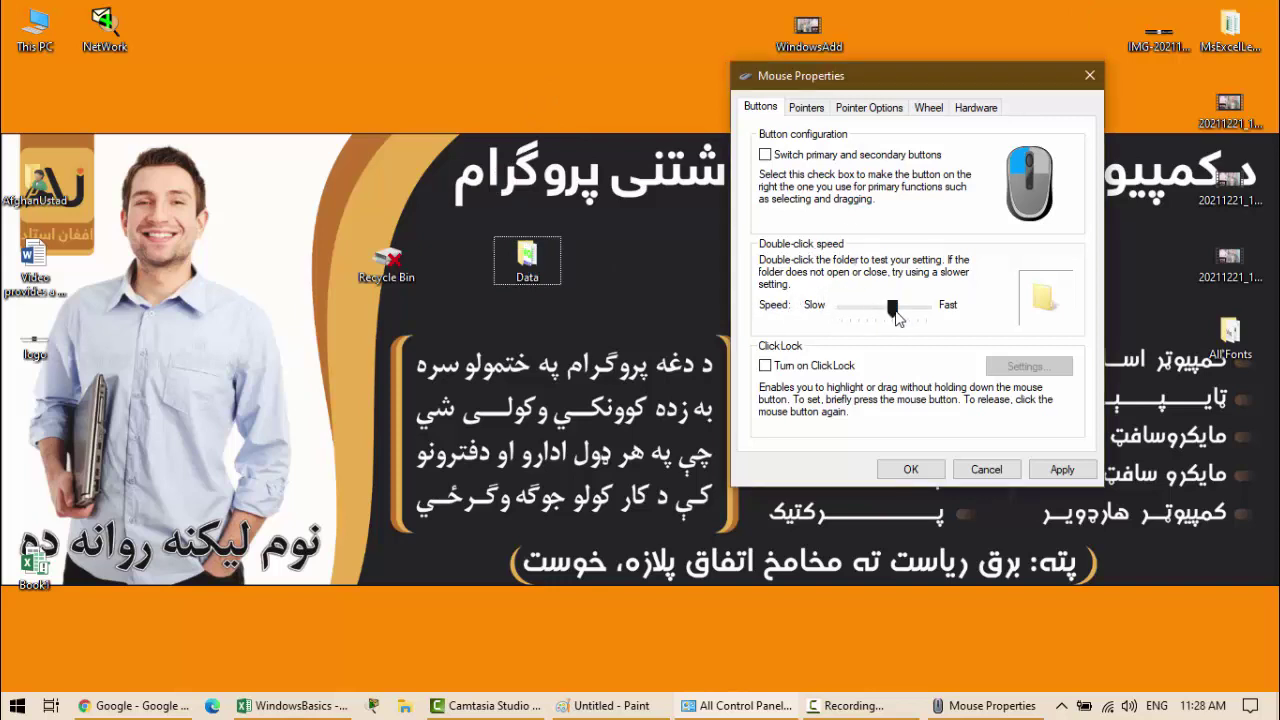
pyautogui.click(955, 318)
pyautogui.click(1062, 469)
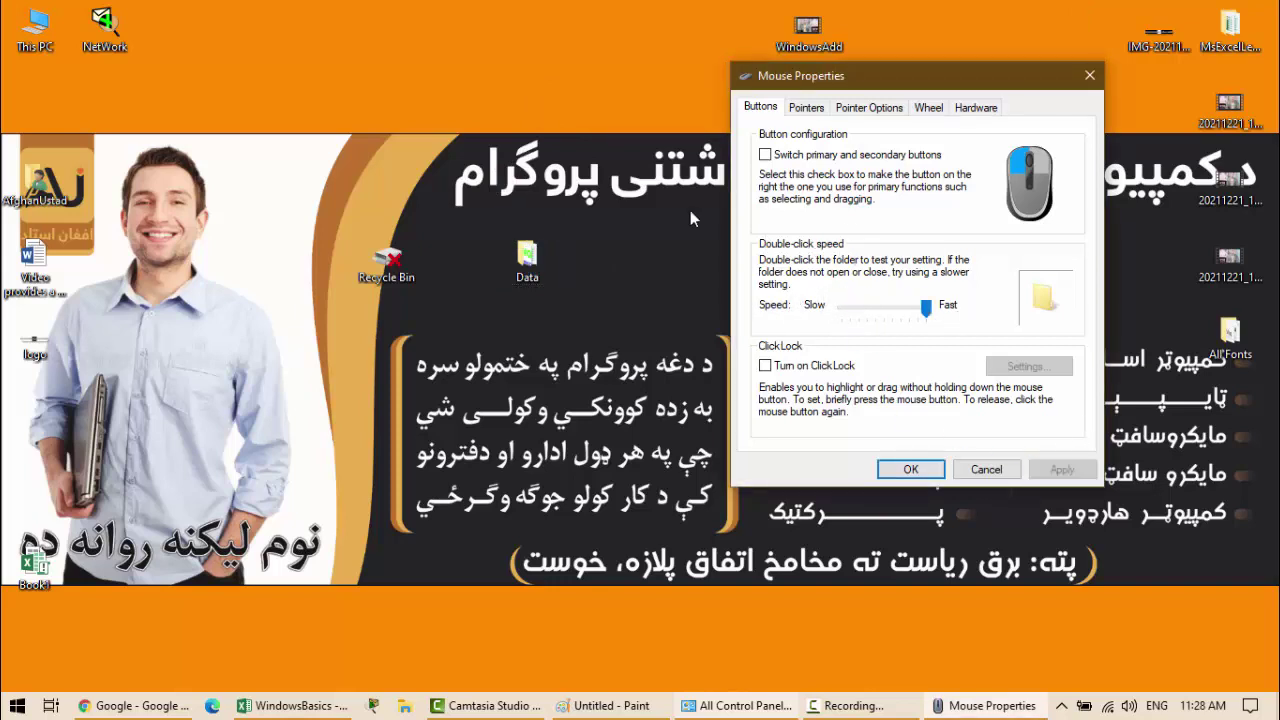
pyautogui.click(526, 260)
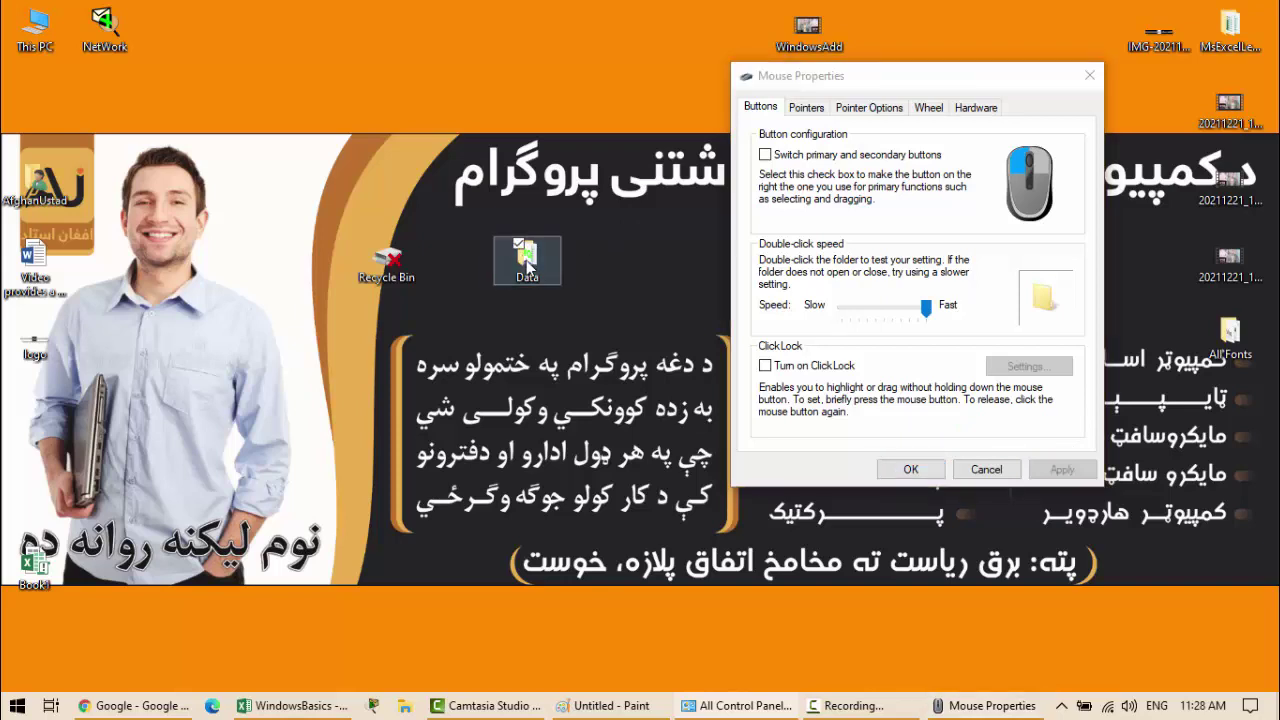
pyautogui.doubleClick(526, 260)
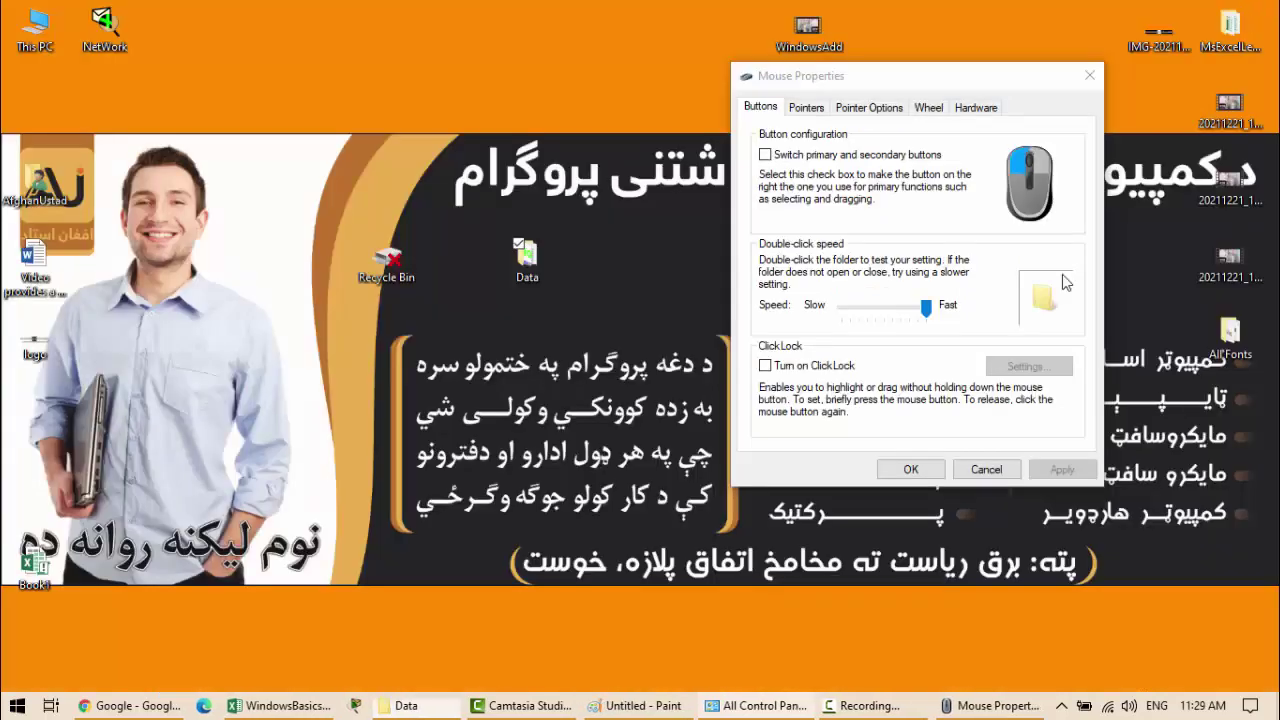
pyautogui.click(1257, 10)
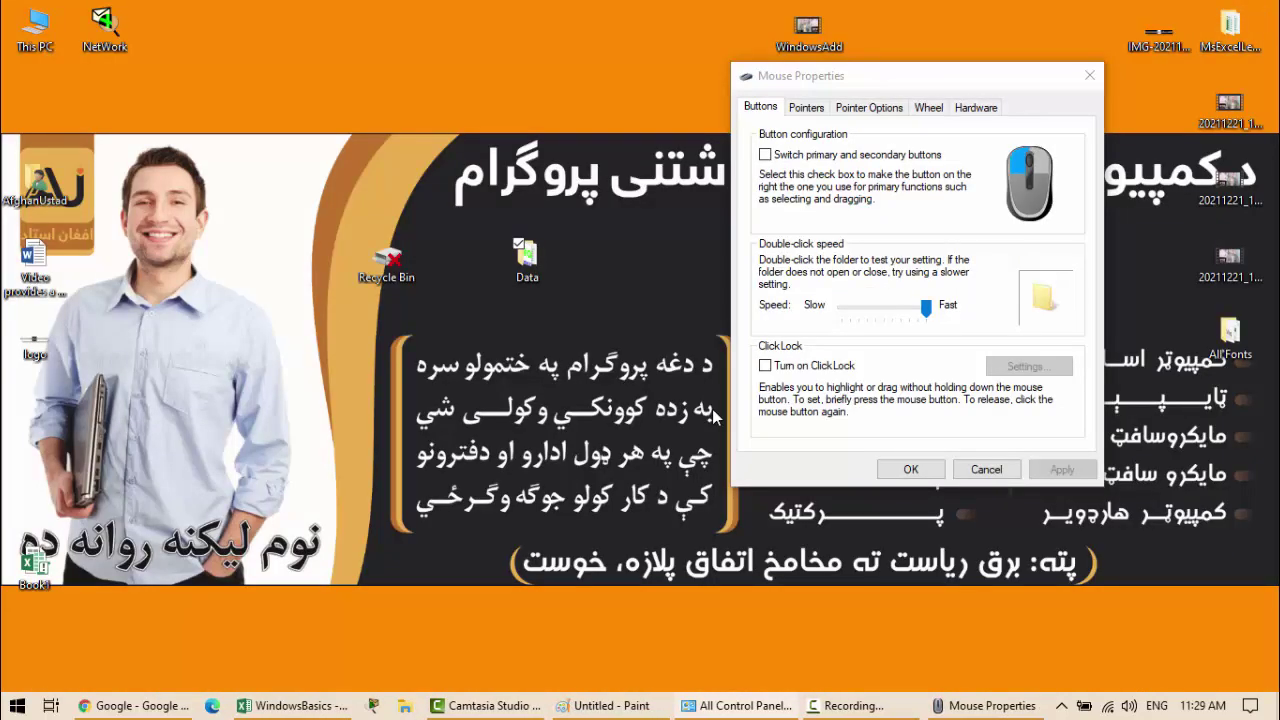
# Step: Set the double-click speed to the slowest setting, apply it, and test it by opening and closing the Data folder
pyautogui.moveTo(926, 308); pyautogui.dragTo(842, 308)
pyautogui.click(1047, 476)
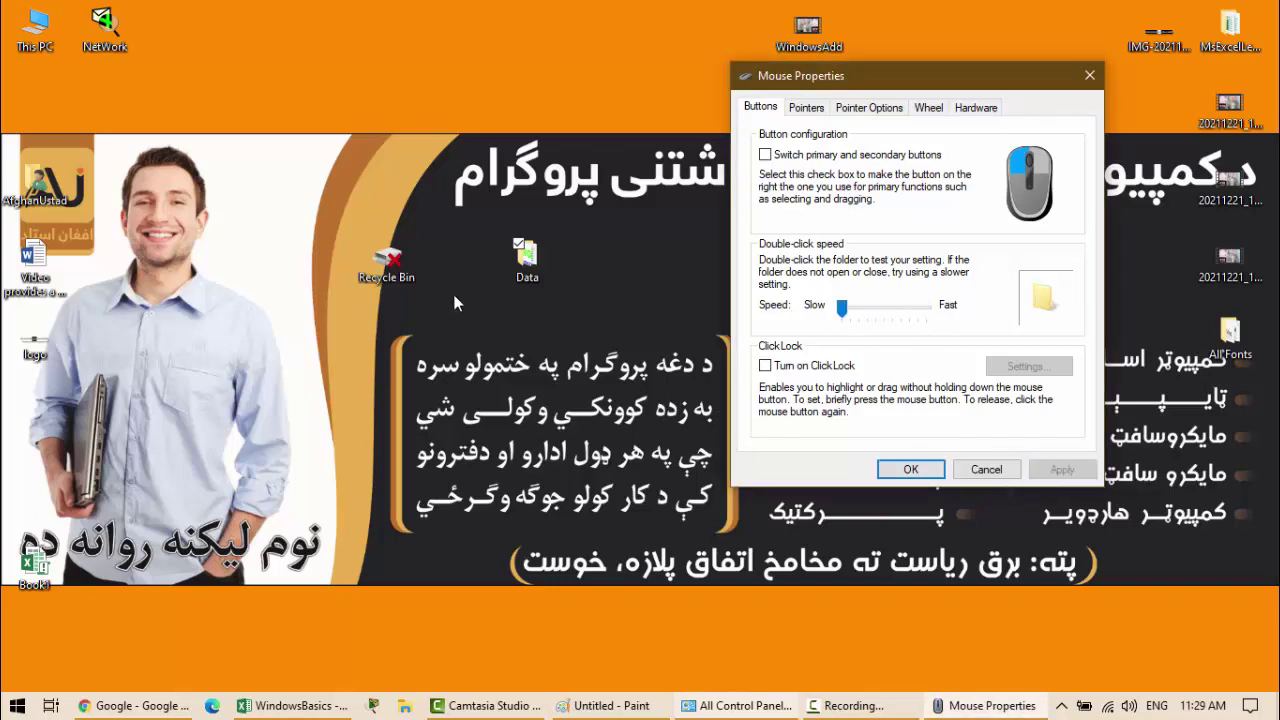
pyautogui.click(527, 261)
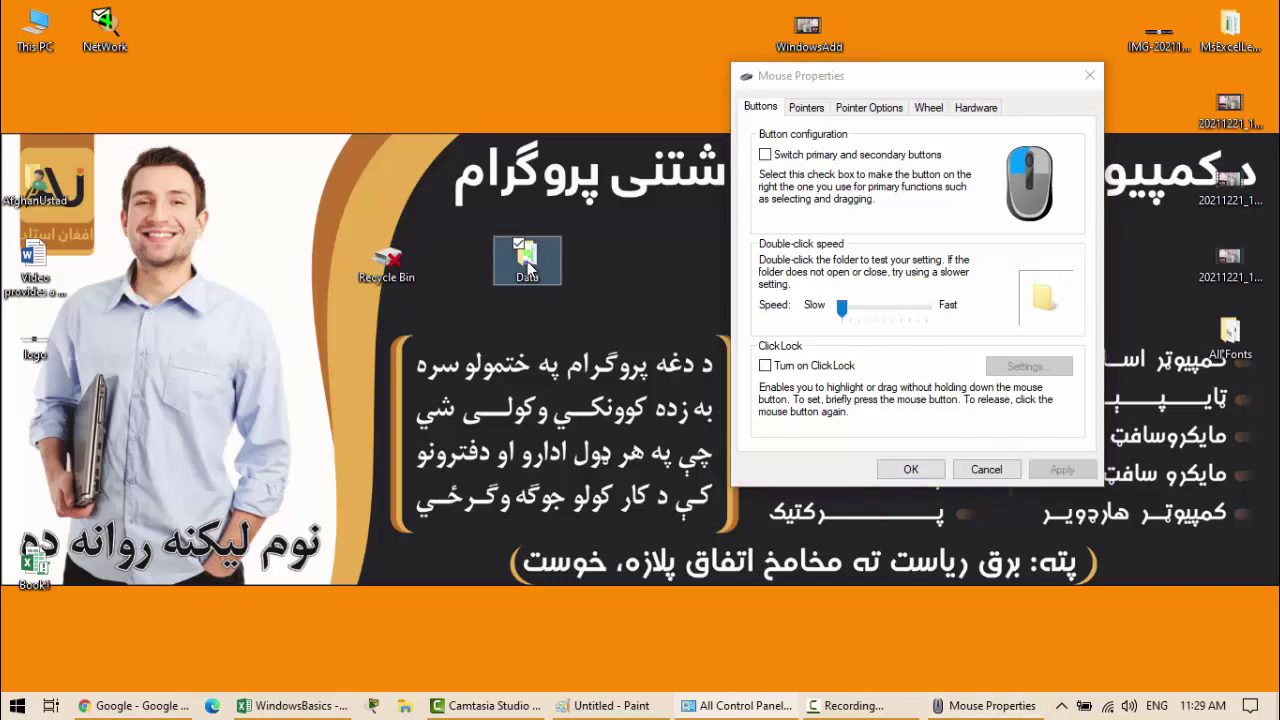
pyautogui.press('Return')
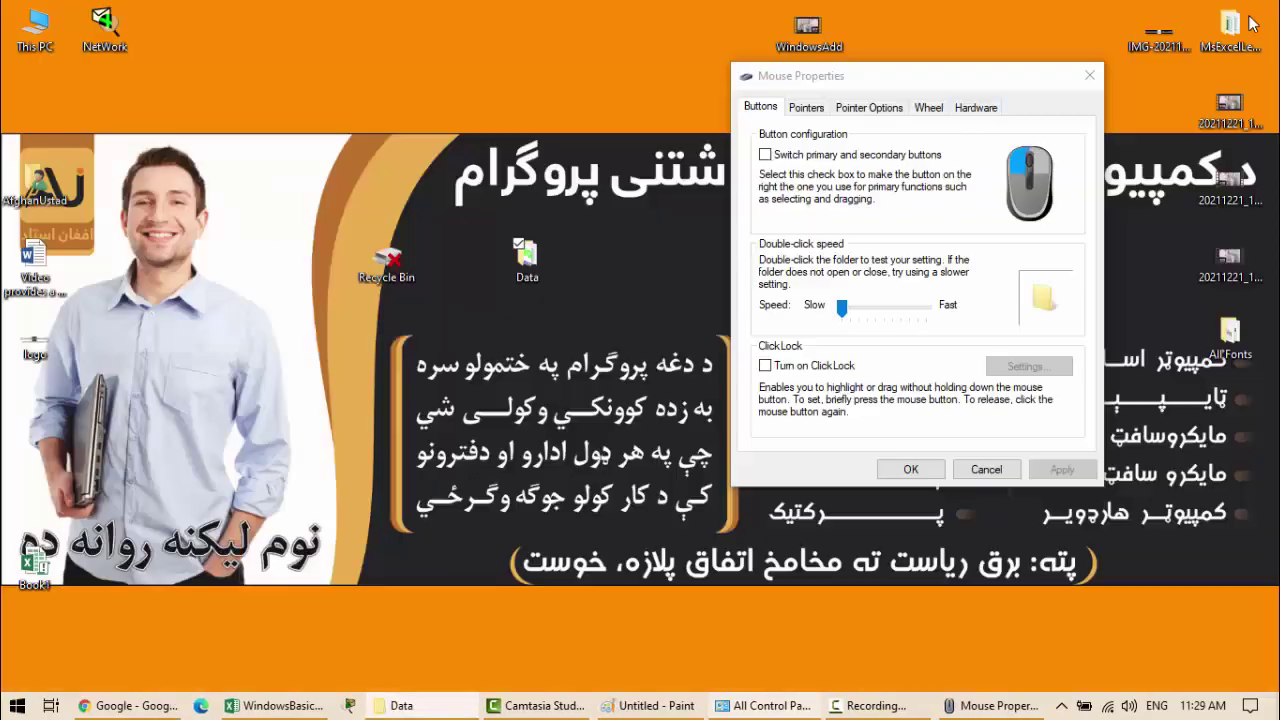
pyautogui.click(1257, 10)
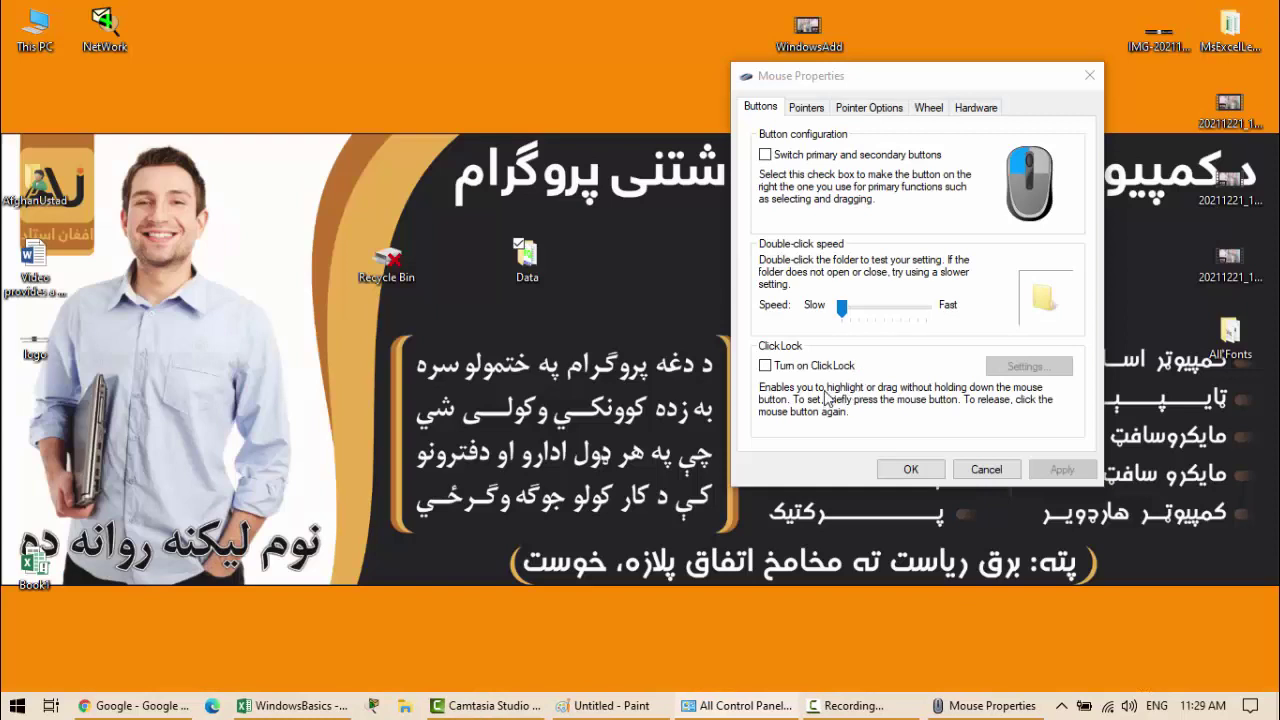
# Step: Set the double-click speed to the middle of its range, turn on ClickLock, and apply both changes
pyautogui.moveTo(844, 310); pyautogui.dragTo(887, 316)
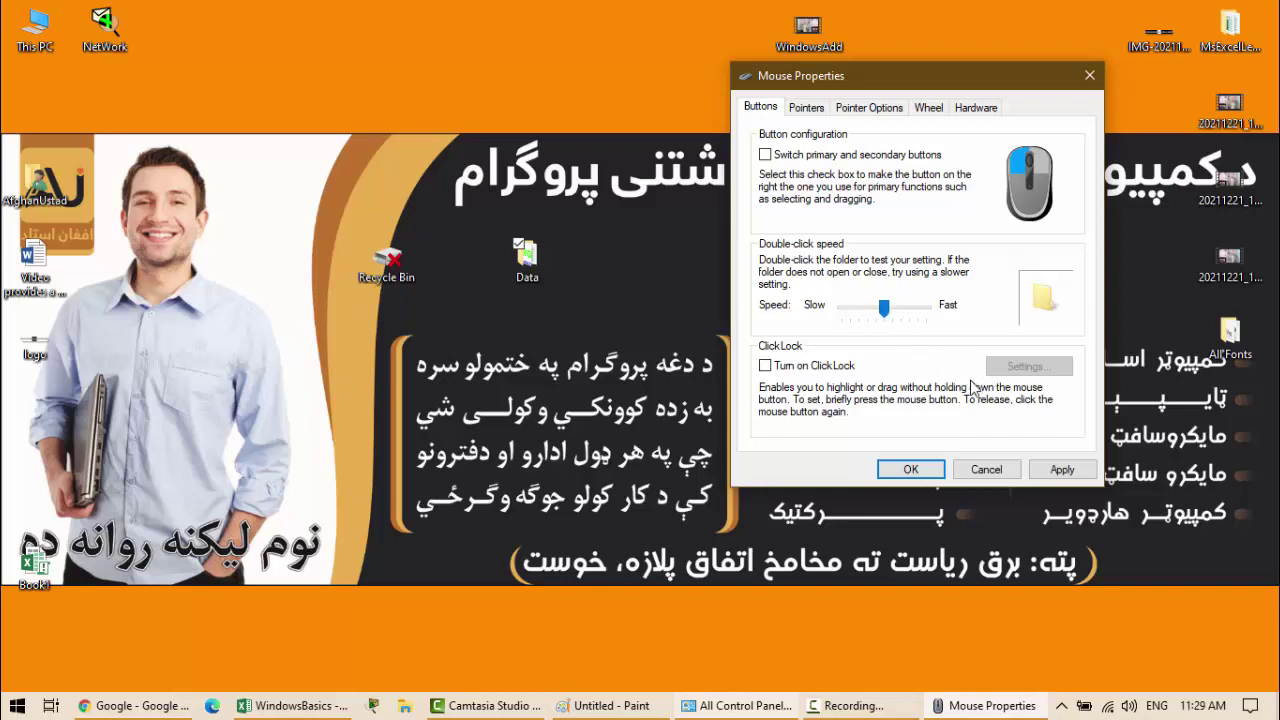
pyautogui.click(835, 368)
pyautogui.click(1060, 469)
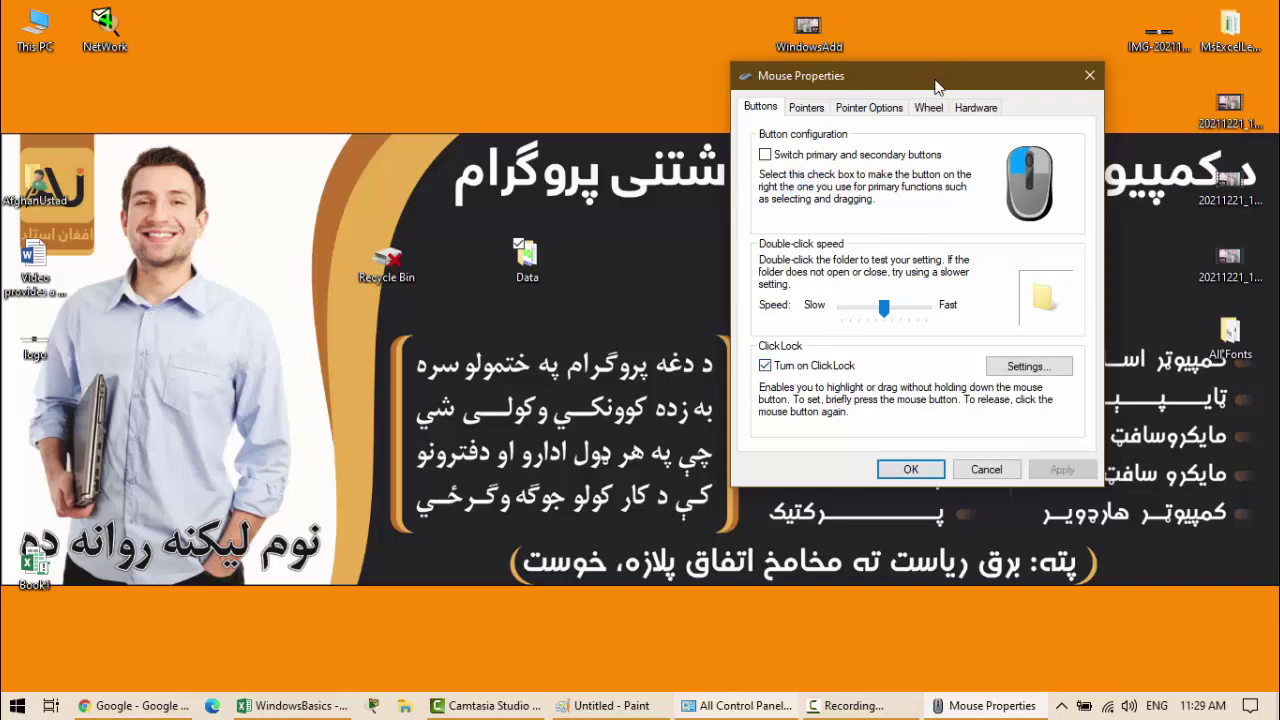
# Step: Set the ClickLock hold time slightly past the midpoint between Short and Long, and apply the setting
pyautogui.moveTo(945, 82); pyautogui.dragTo(865, 151)
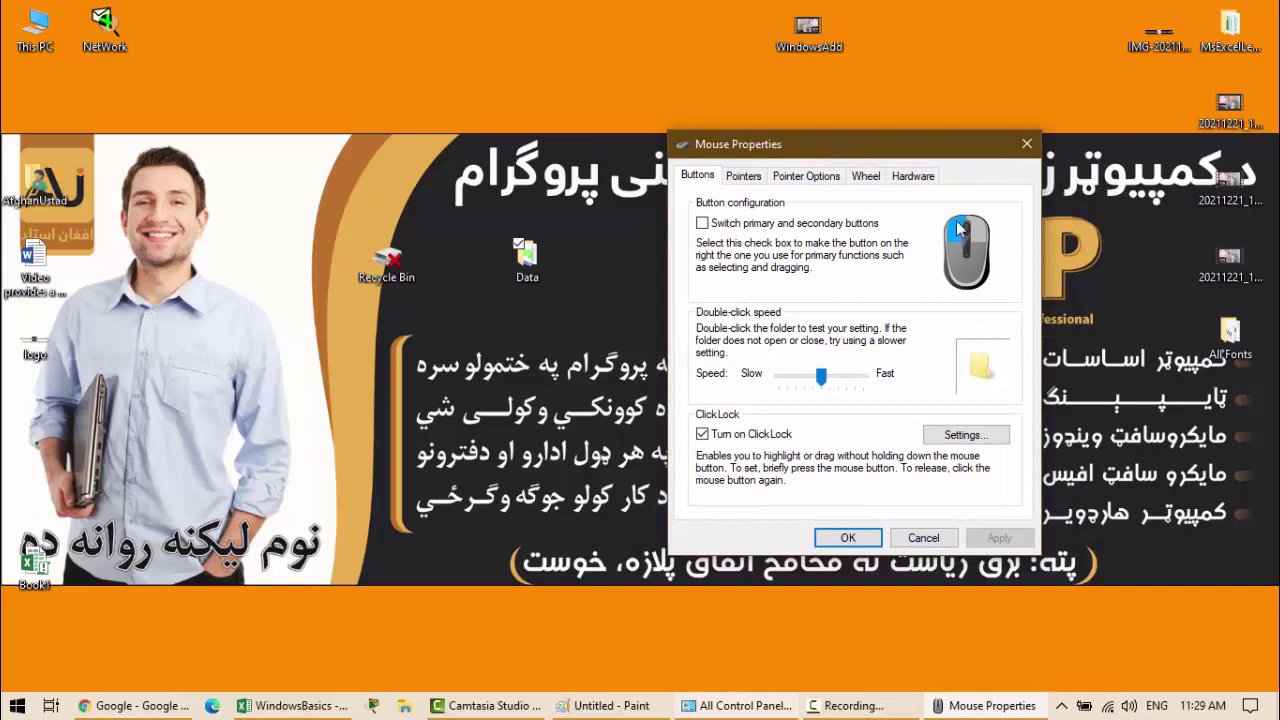
pyautogui.click(955, 432)
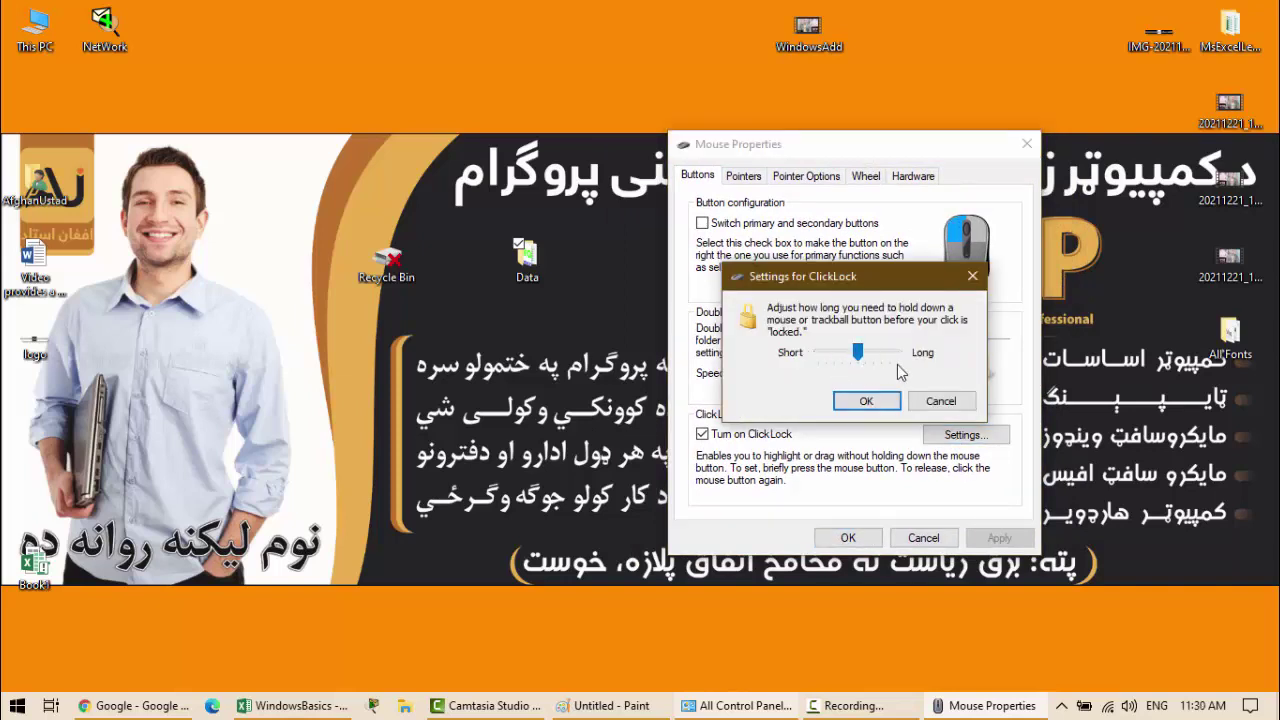
pyautogui.moveTo(858, 355); pyautogui.dragTo(898, 356)
pyautogui.moveTo(877, 284); pyautogui.dragTo(676, 196)
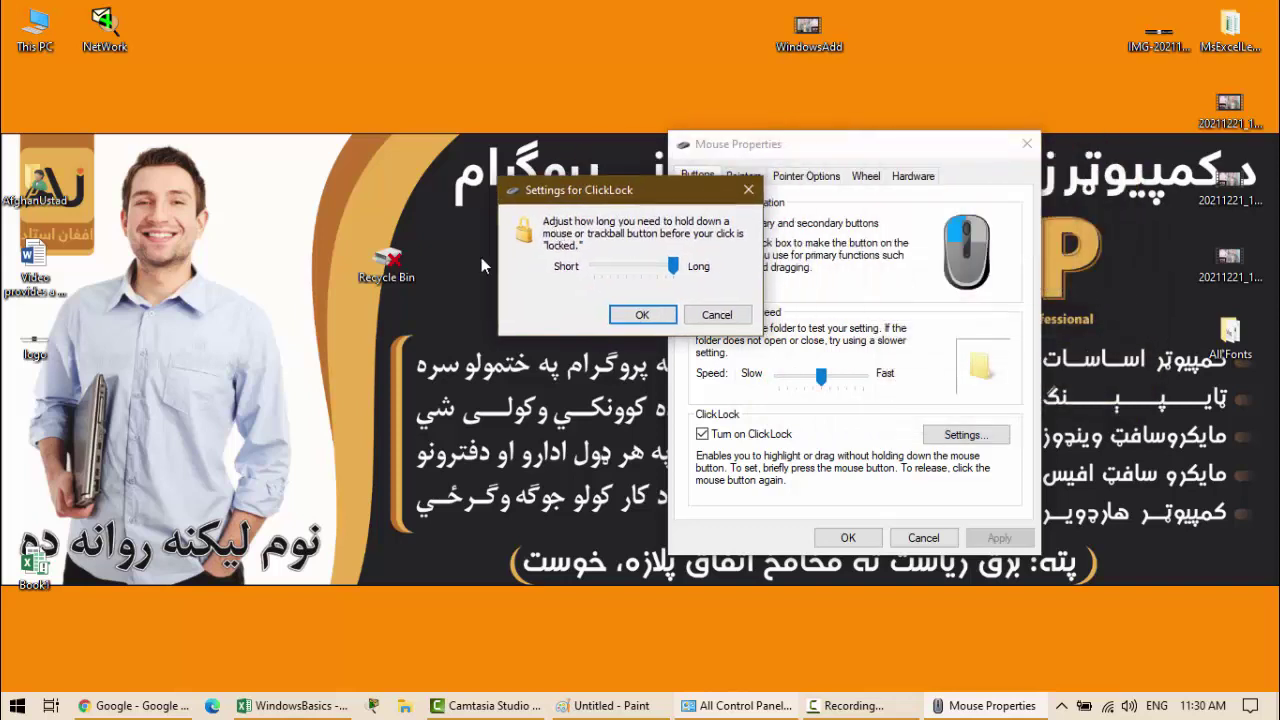
pyautogui.moveTo(623, 232); pyautogui.dragTo(806, 264)
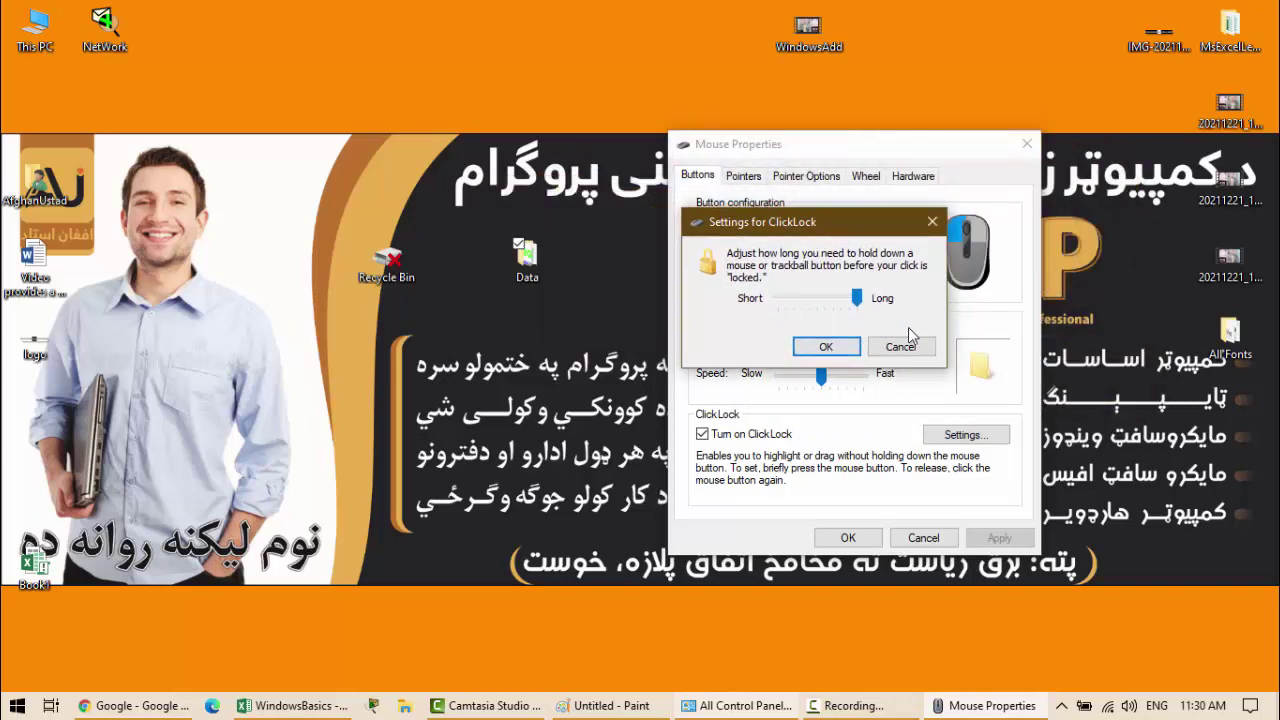
pyautogui.moveTo(856, 299); pyautogui.dragTo(828, 332)
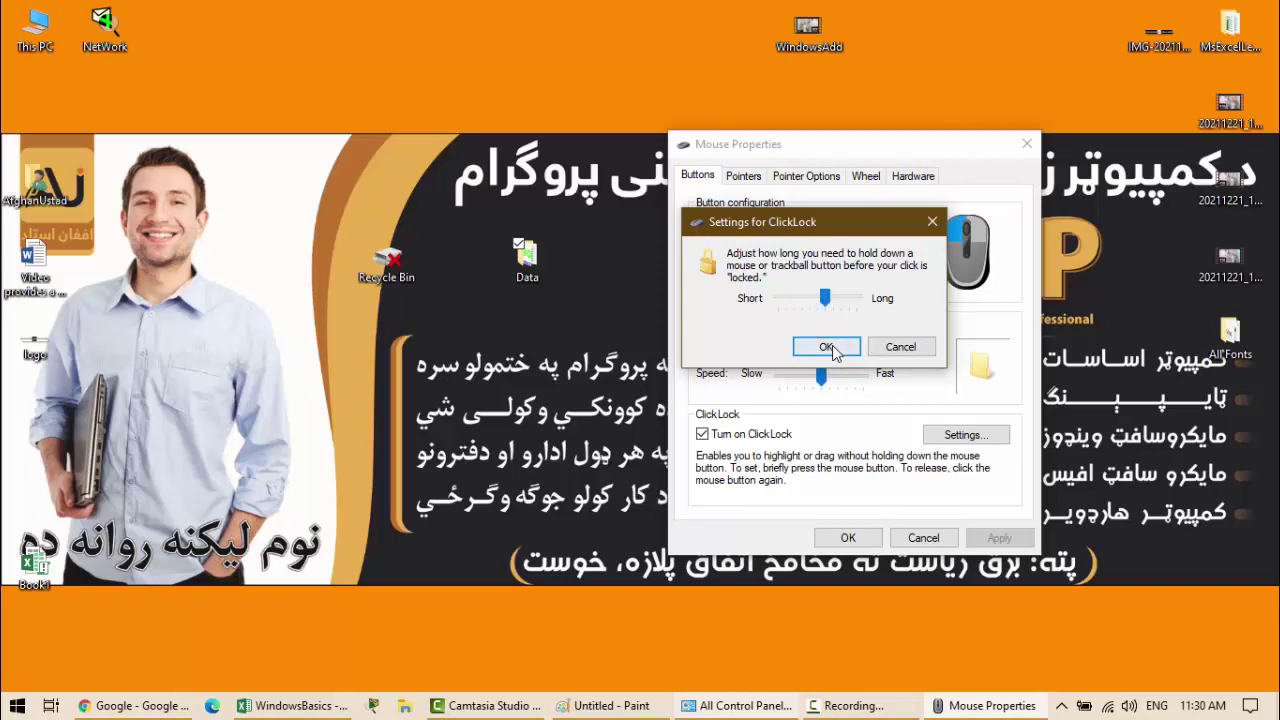
pyautogui.click(826, 346)
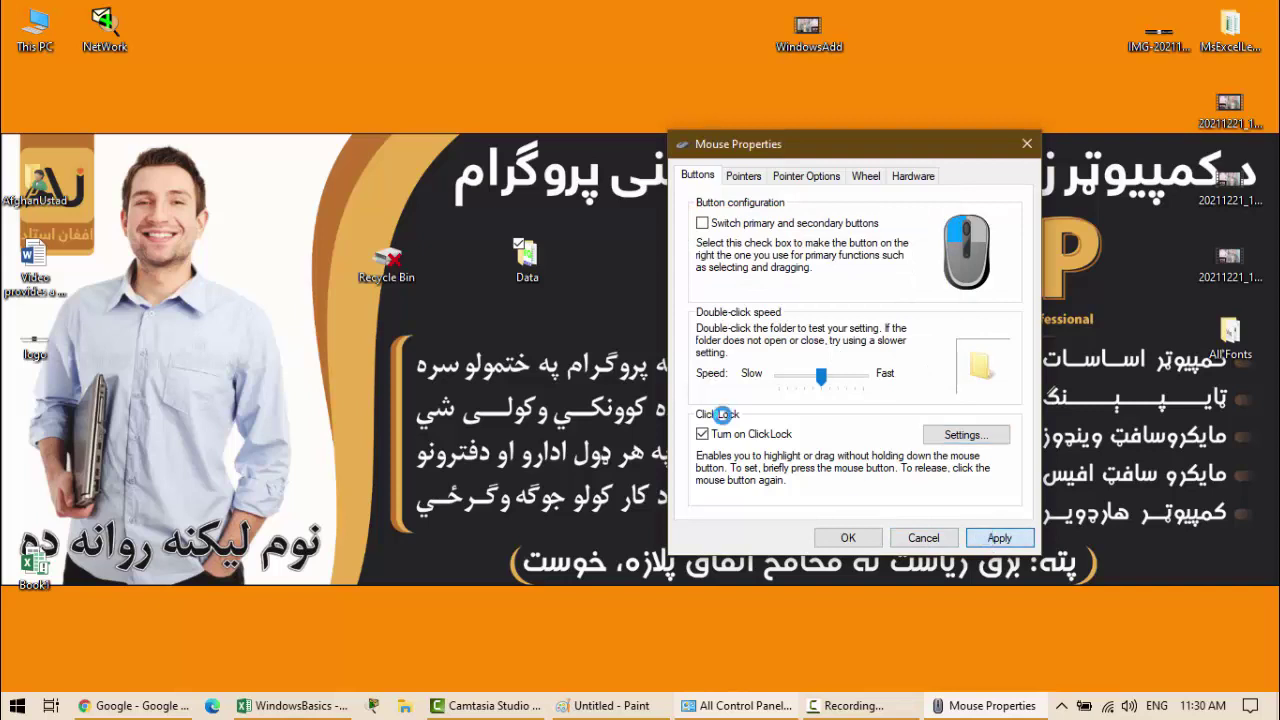
pyautogui.click(720, 438)
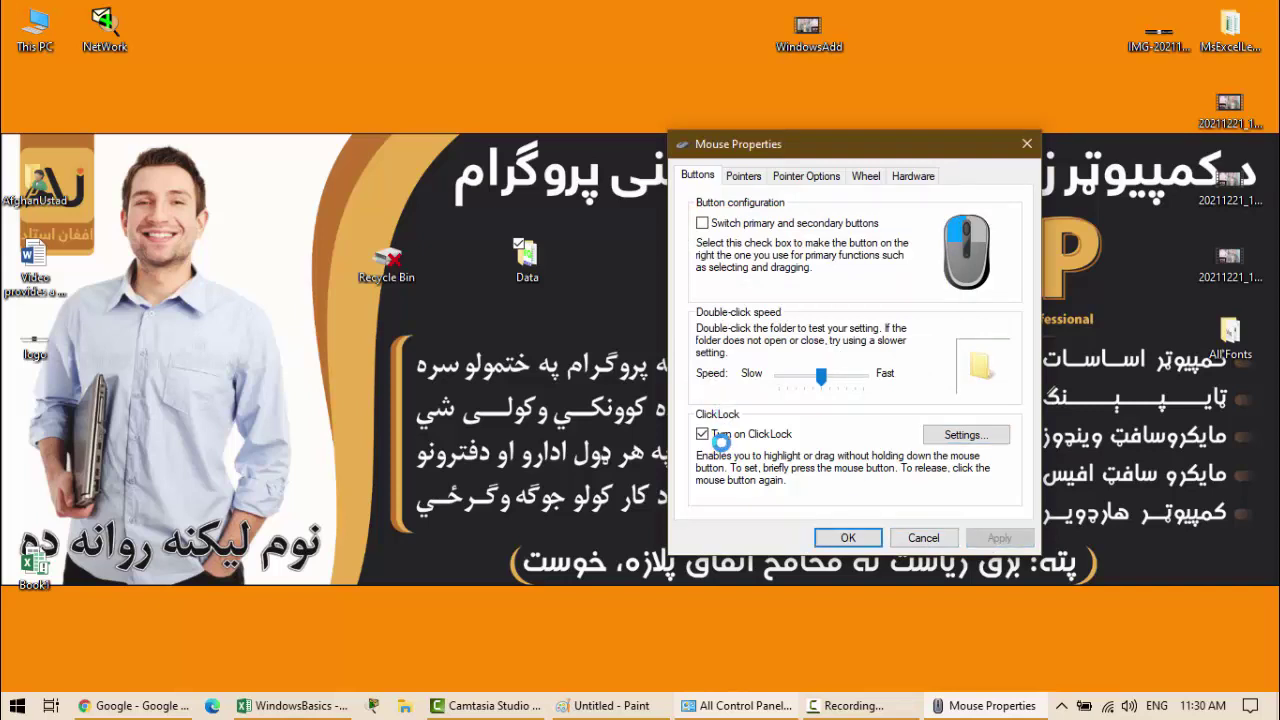
# Step: Open the pointer customization settings and preview the Help Select and Working In Background pointers
pyautogui.click(744, 176)
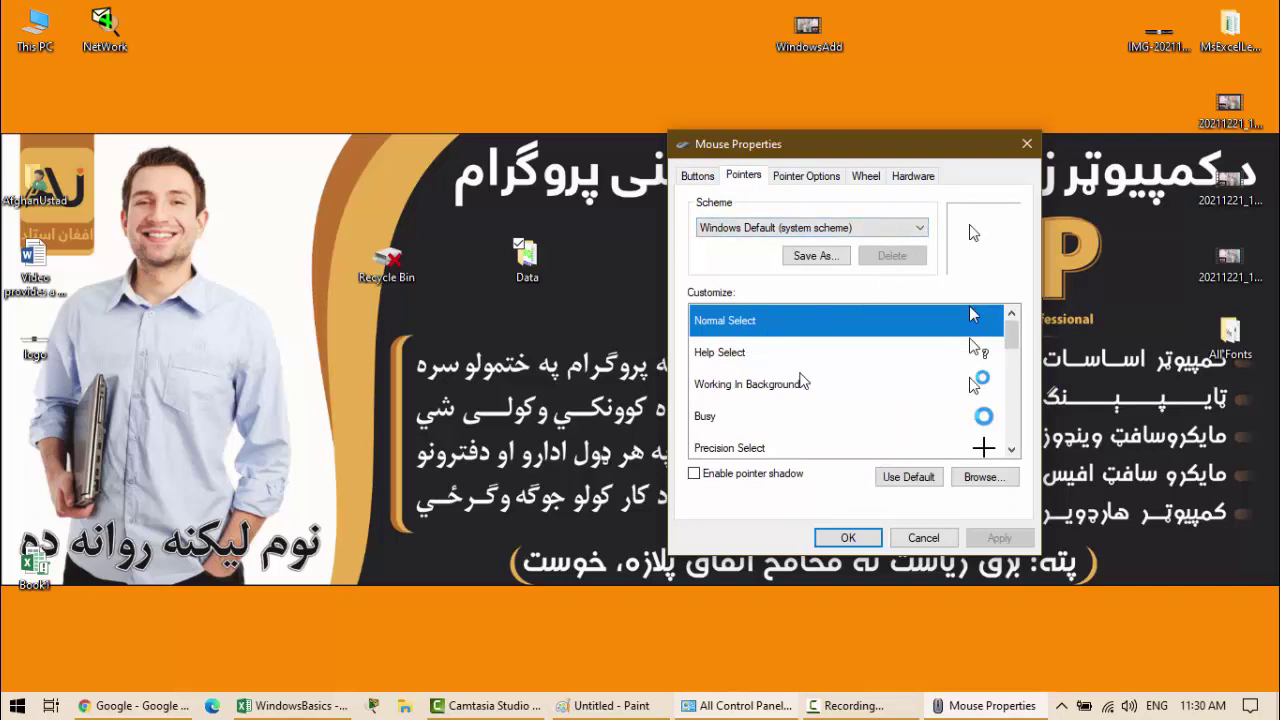
pyautogui.click(714, 356)
pyautogui.click(769, 392)
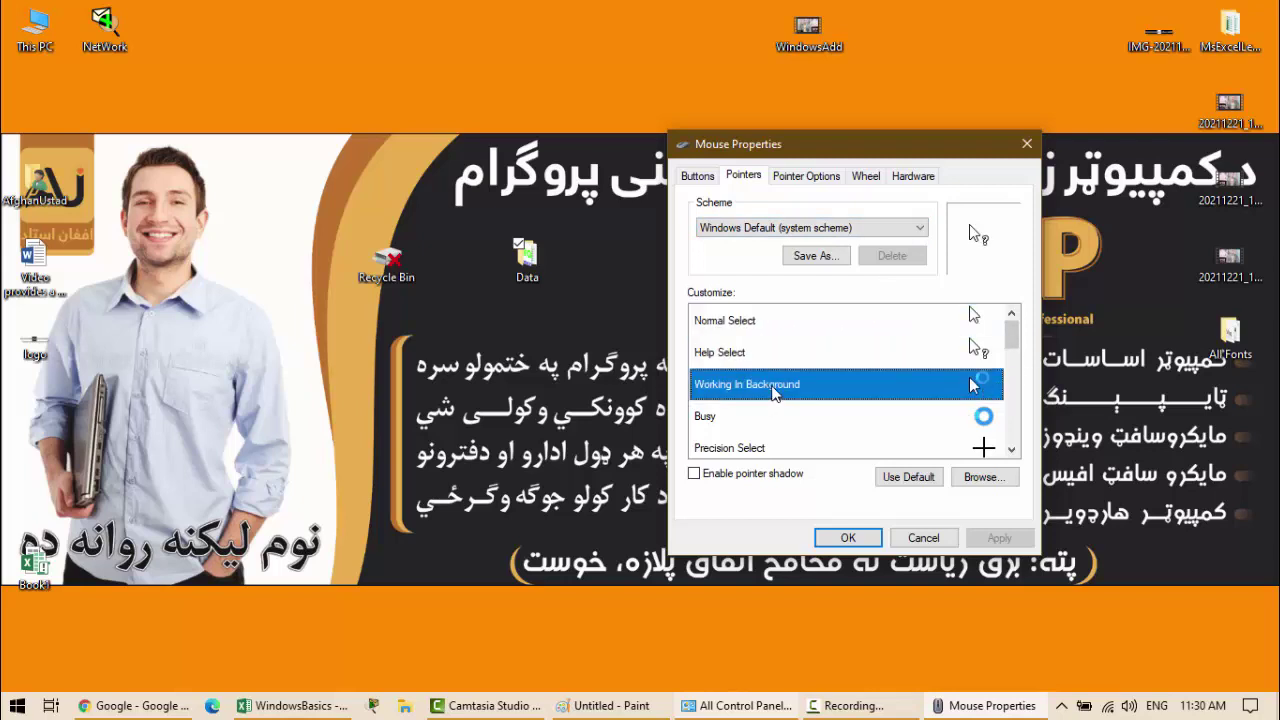
pyautogui.moveTo(1012, 332); pyautogui.dragTo(1016, 302)
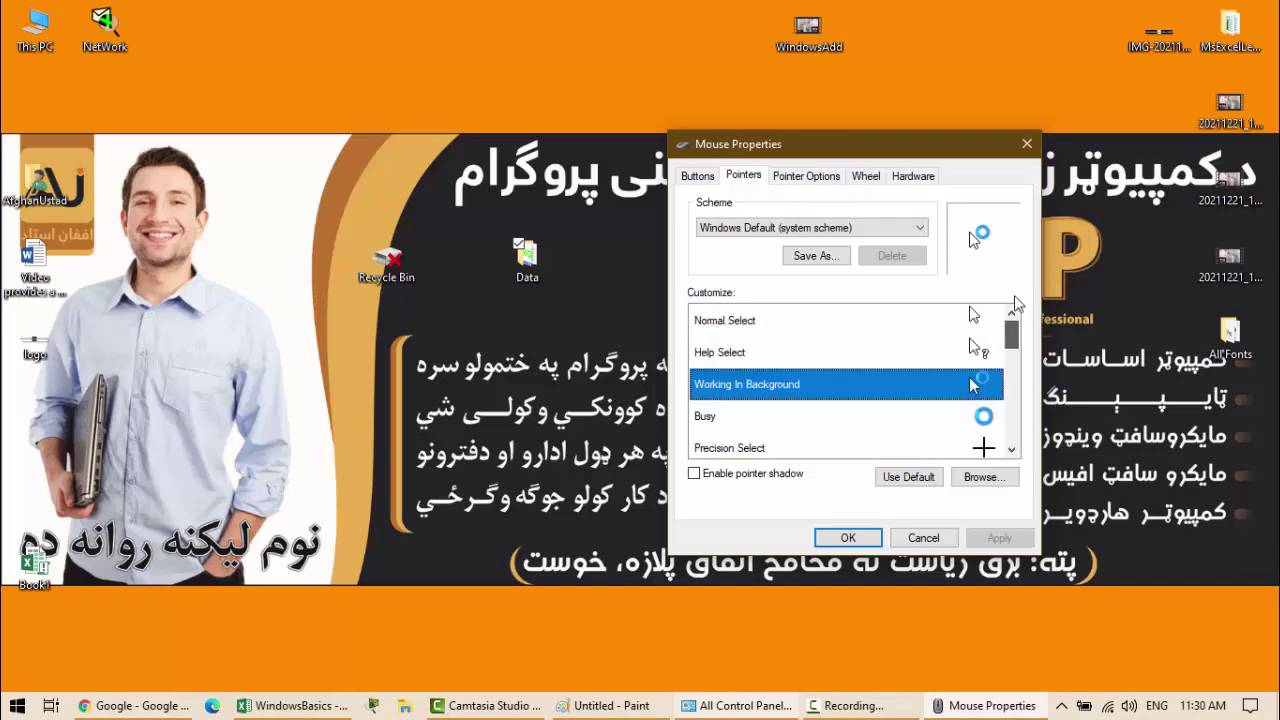
# Step: Set the pointer scheme to Windows Black (large) (system scheme) and apply it
pyautogui.click(903, 231)
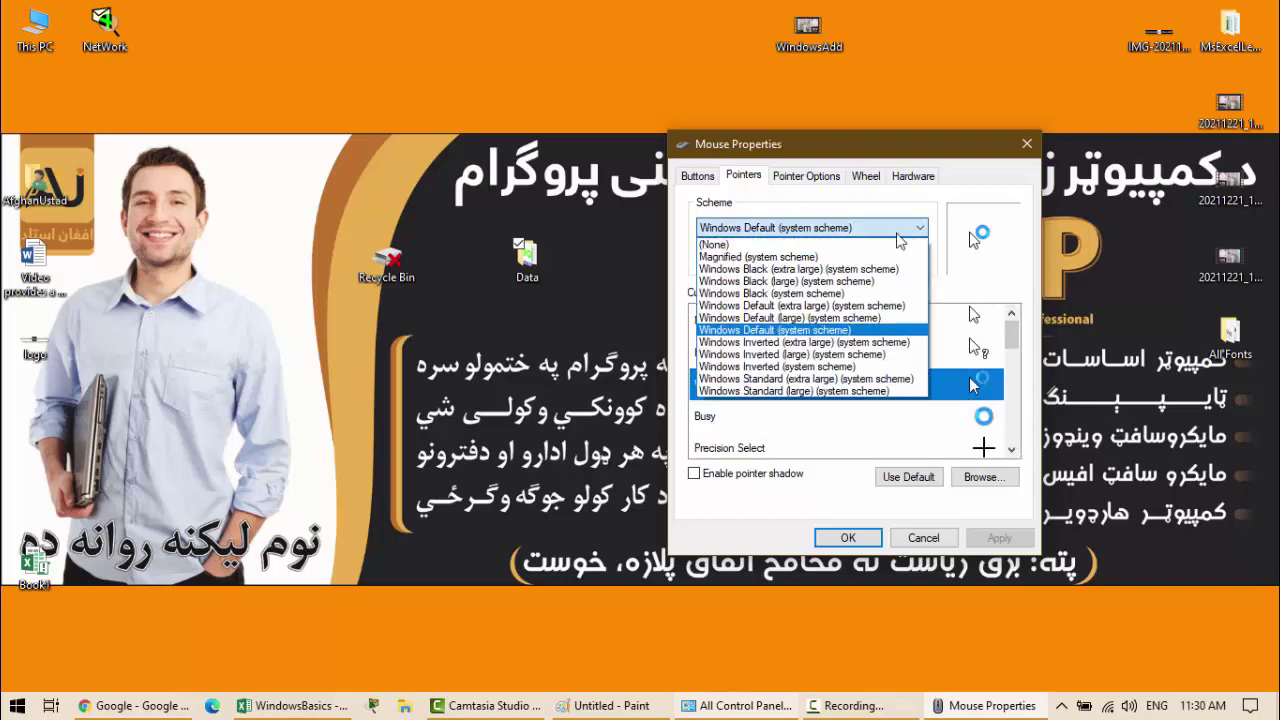
pyautogui.click(790, 281)
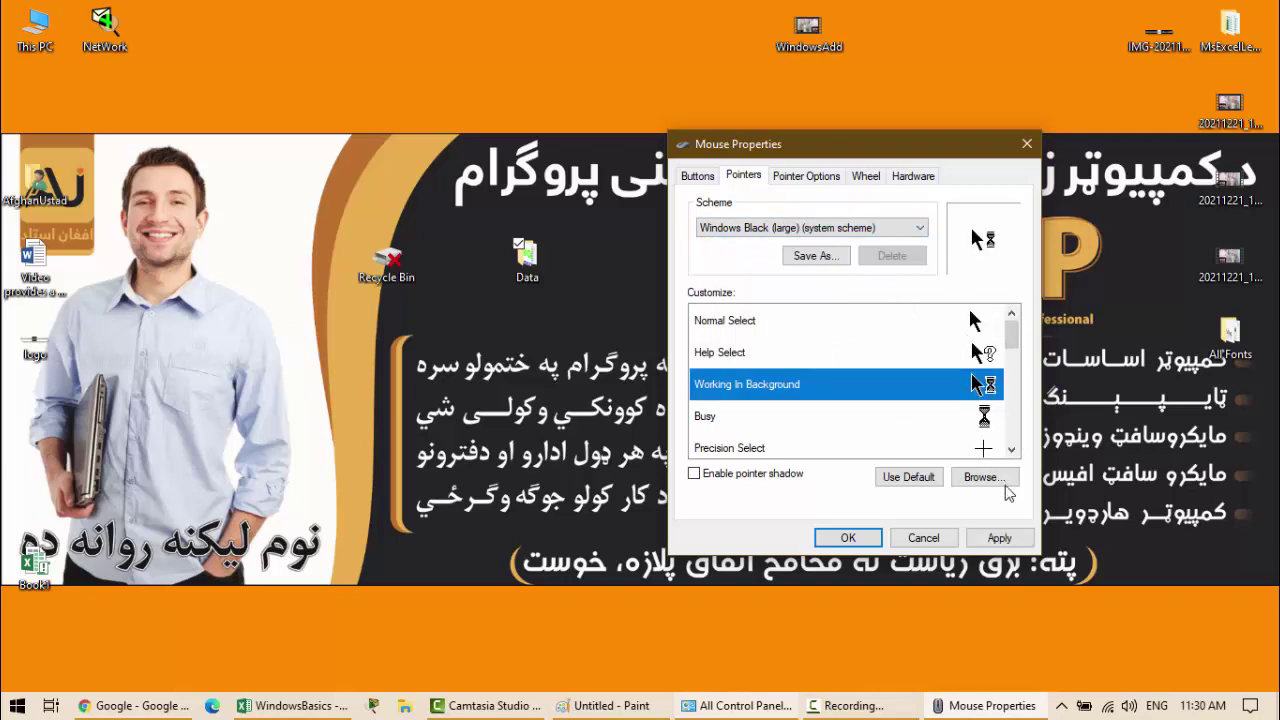
pyautogui.click(999, 538)
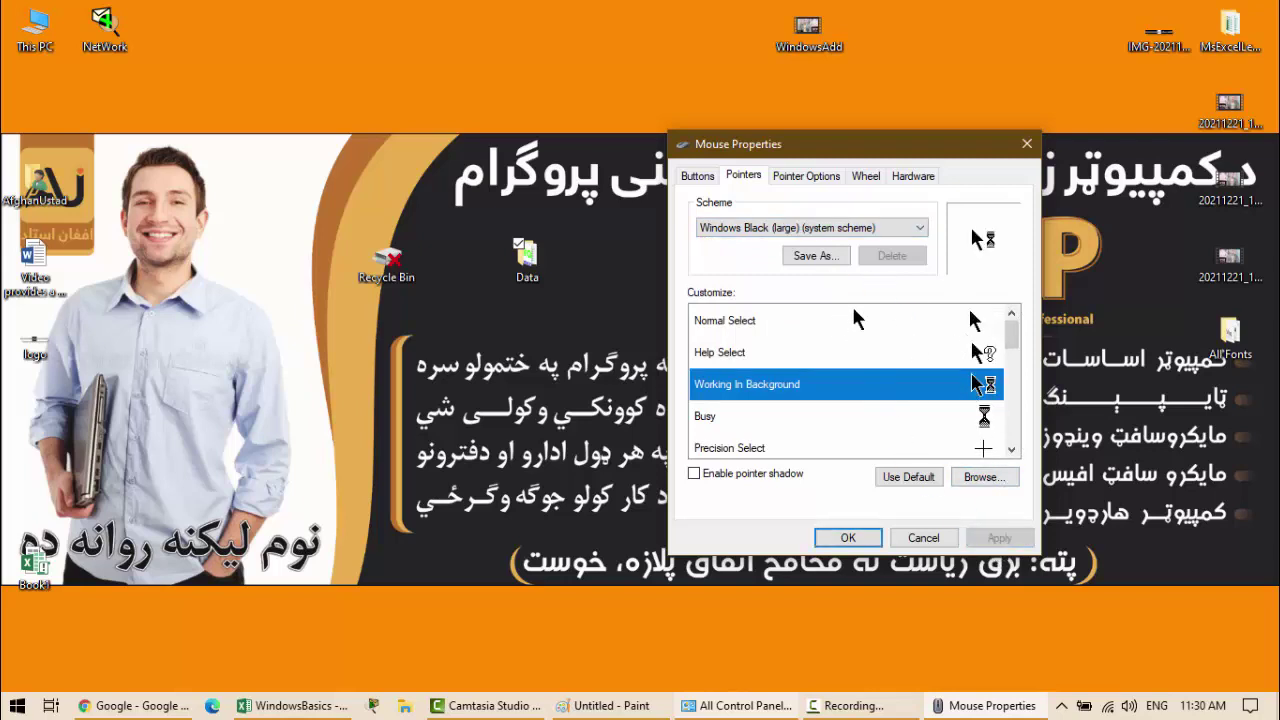
# Step: Set the pointer scheme to (None) and apply the change
pyautogui.click(900, 228)
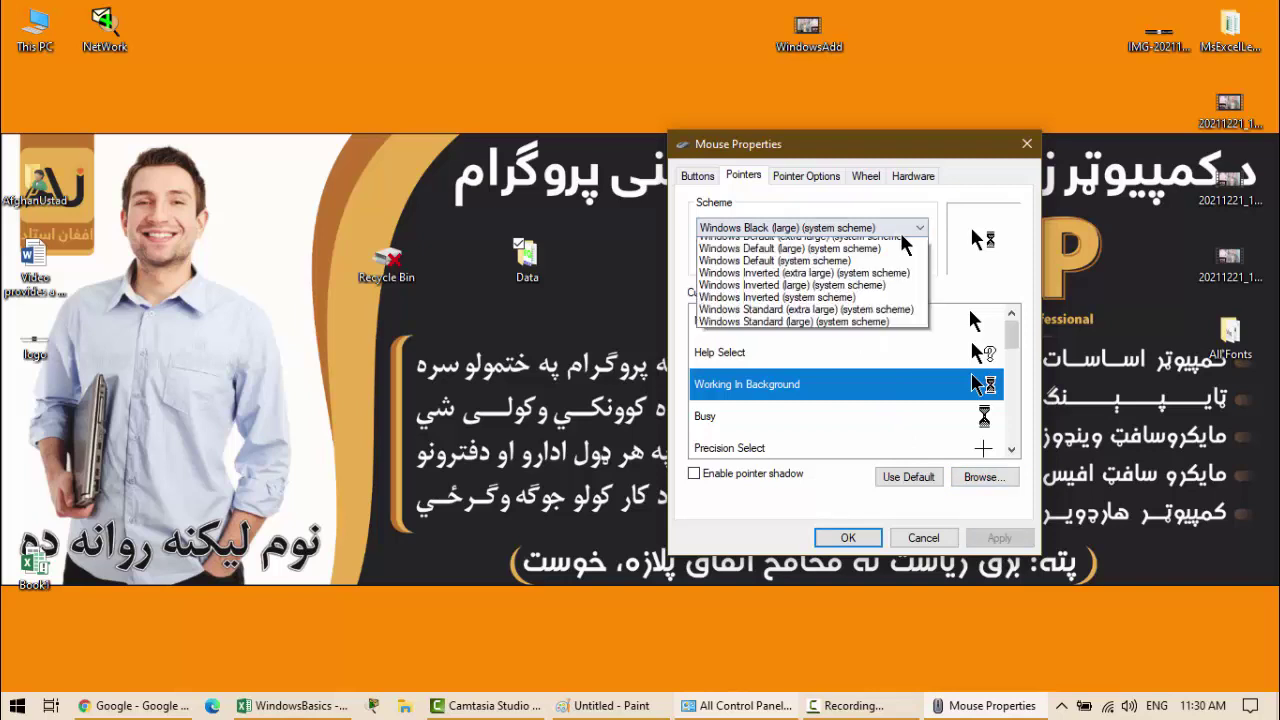
pyautogui.scroll(3, 800, 300)
pyautogui.click(760, 243)
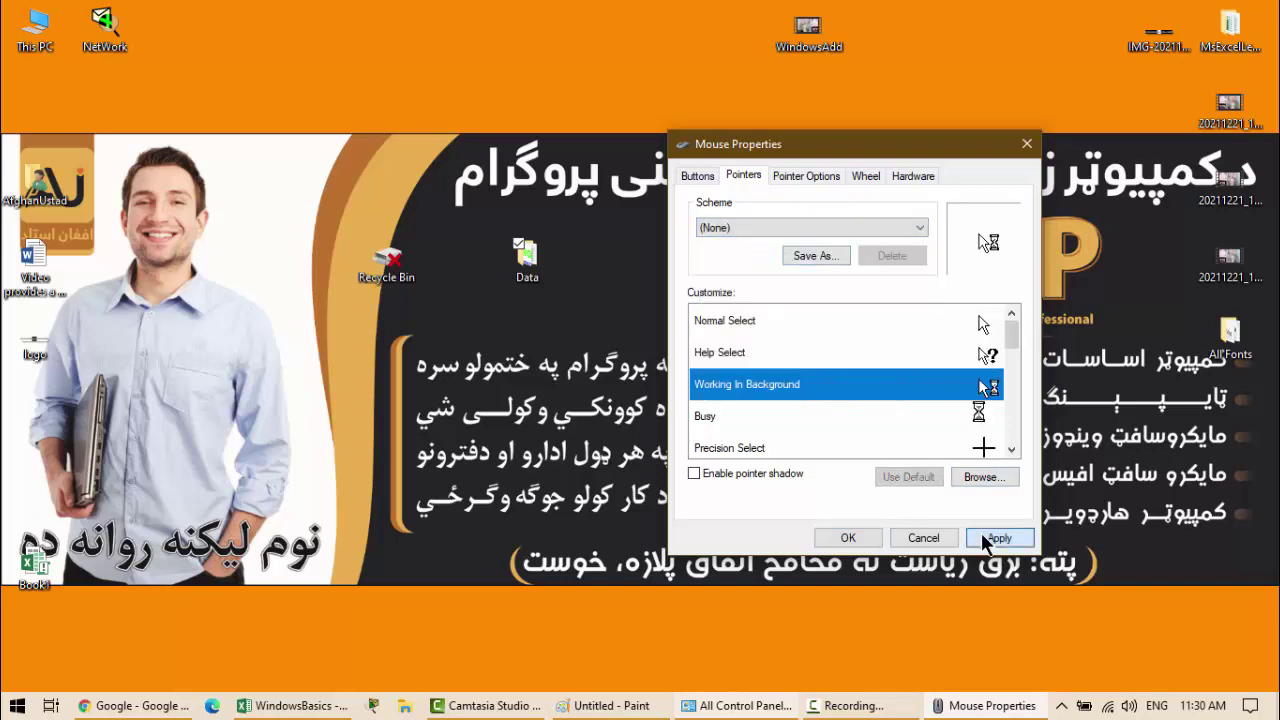
pyautogui.click(992, 540)
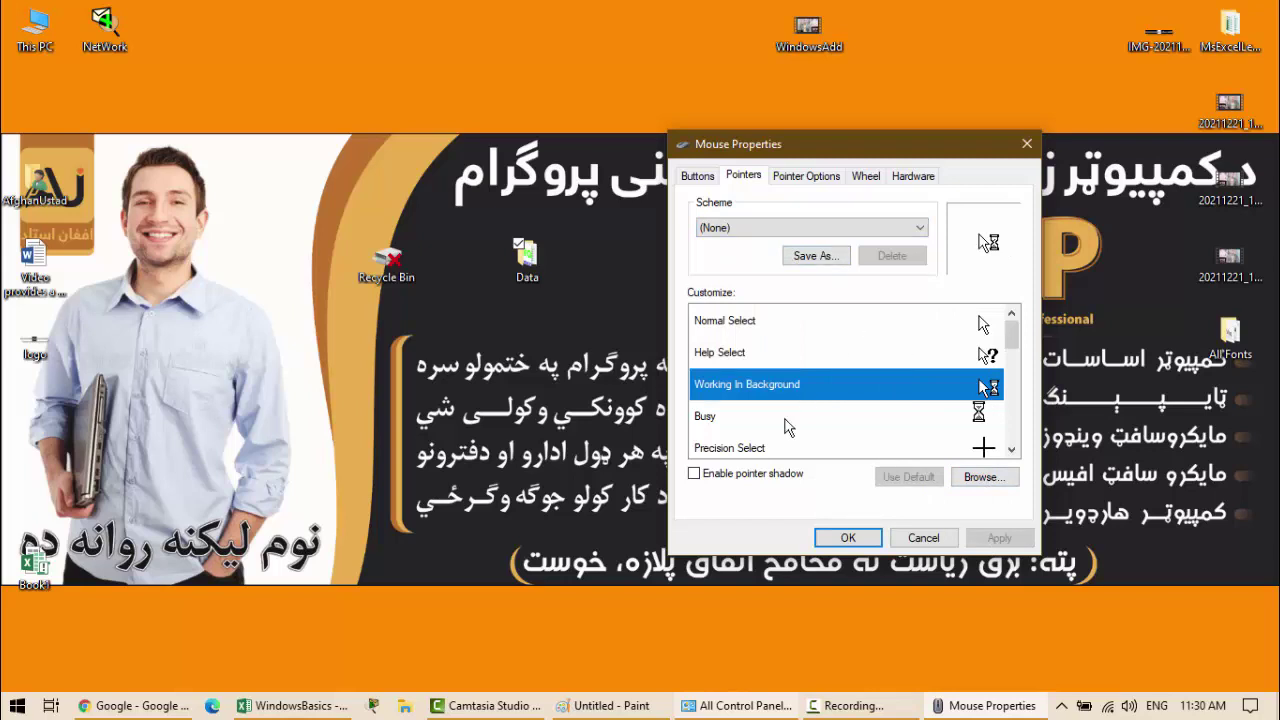
# Step: Enable the pointer shadow and apply it, and disable it again and apply that change
pyautogui.click(745, 483)
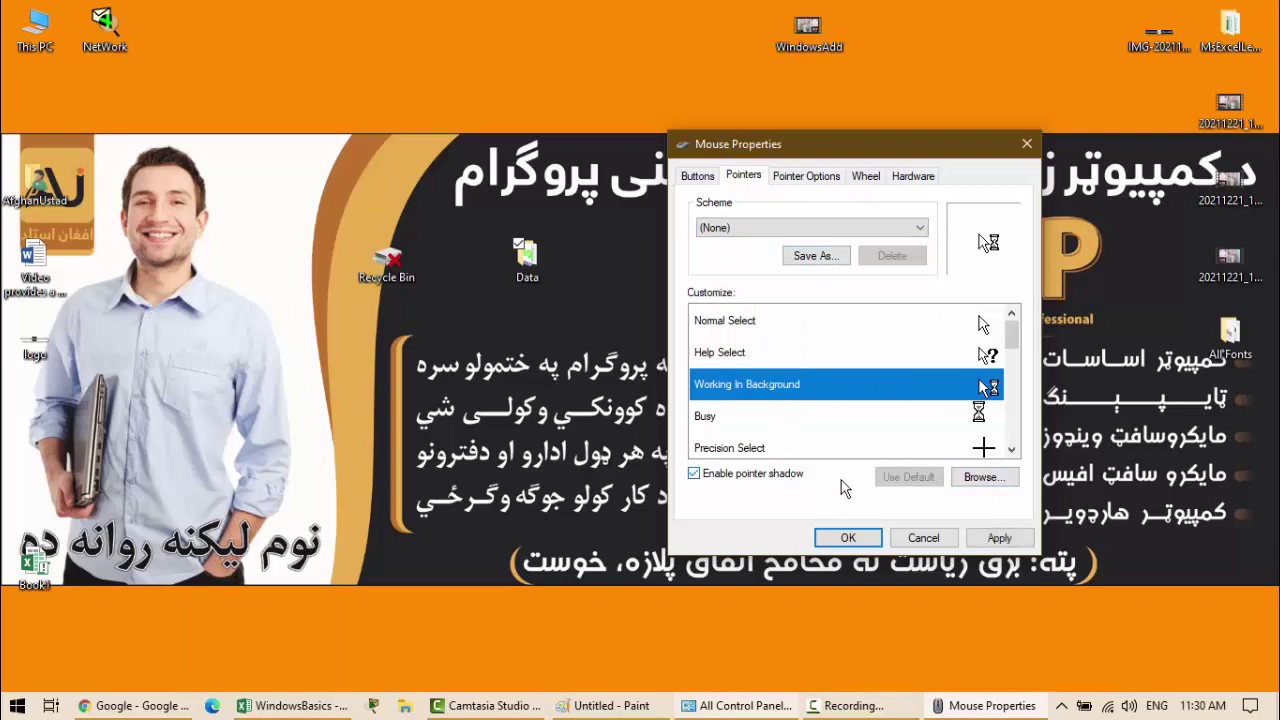
pyautogui.click(992, 538)
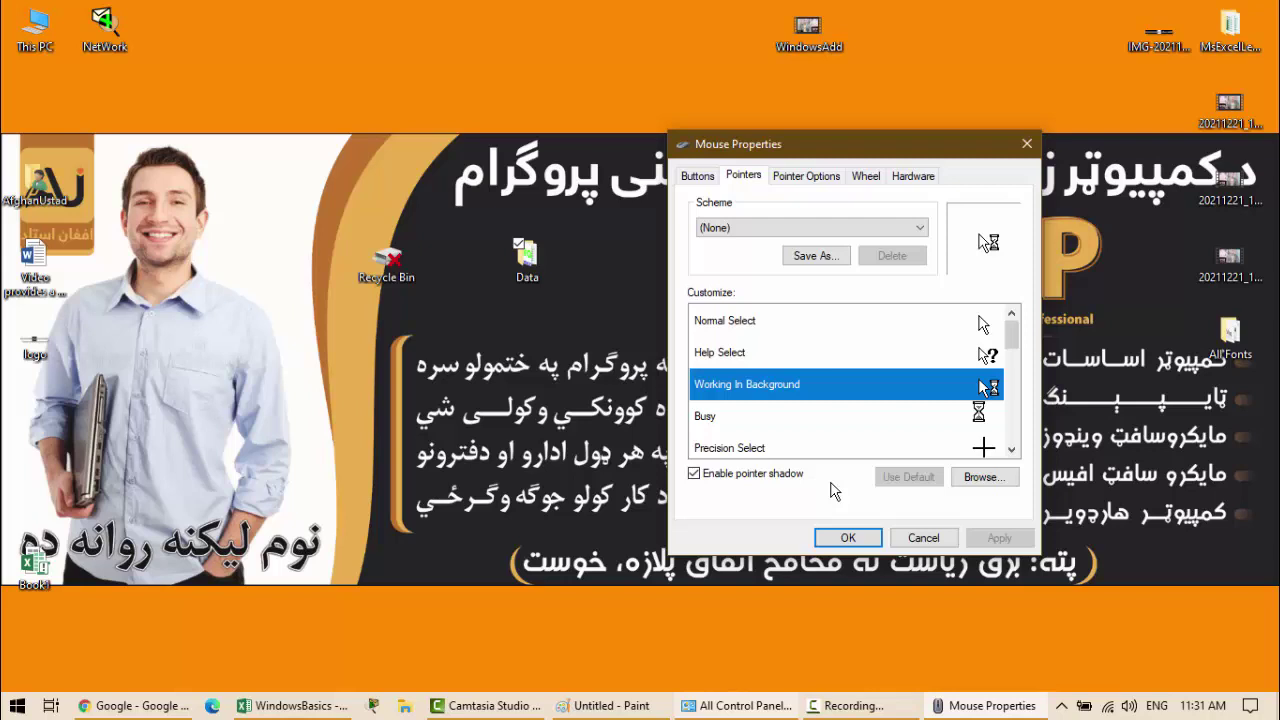
pyautogui.click(800, 476)
pyautogui.click(1000, 538)
# Step: Set the pointer speed to the fastest setting and apply it
pyautogui.click(810, 178)
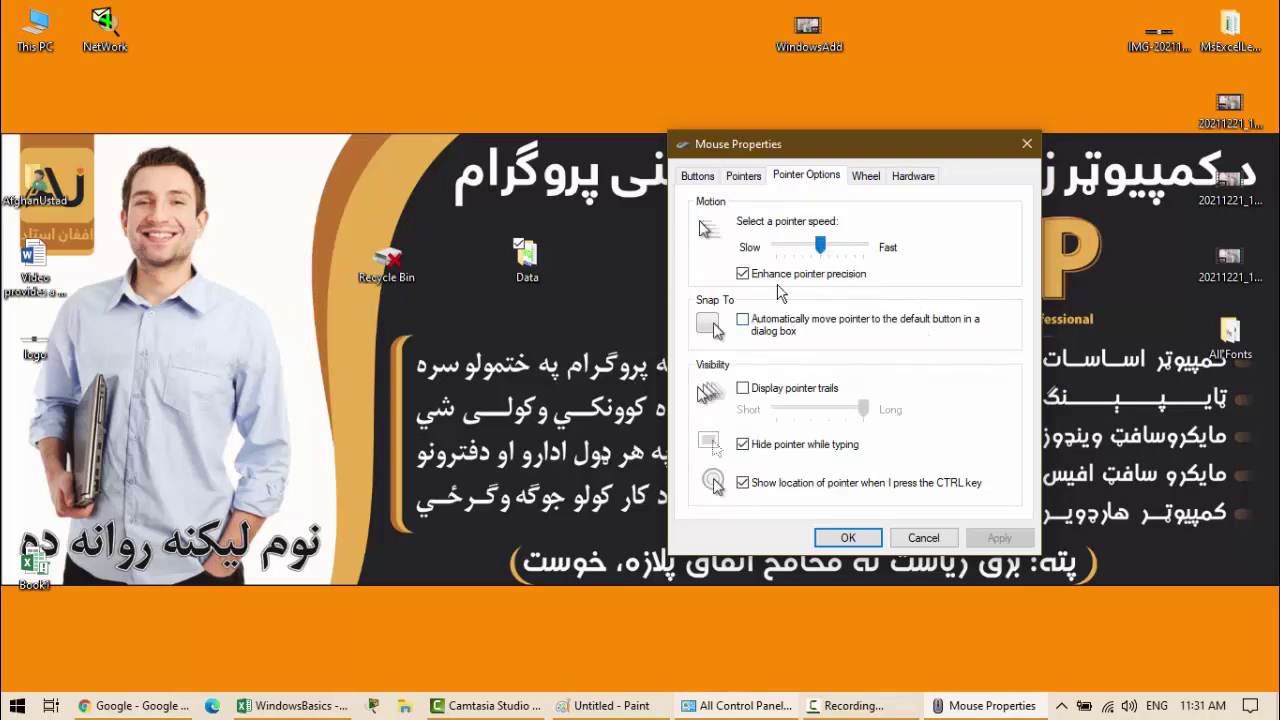
pyautogui.moveTo(820, 245); pyautogui.dragTo(863, 245)
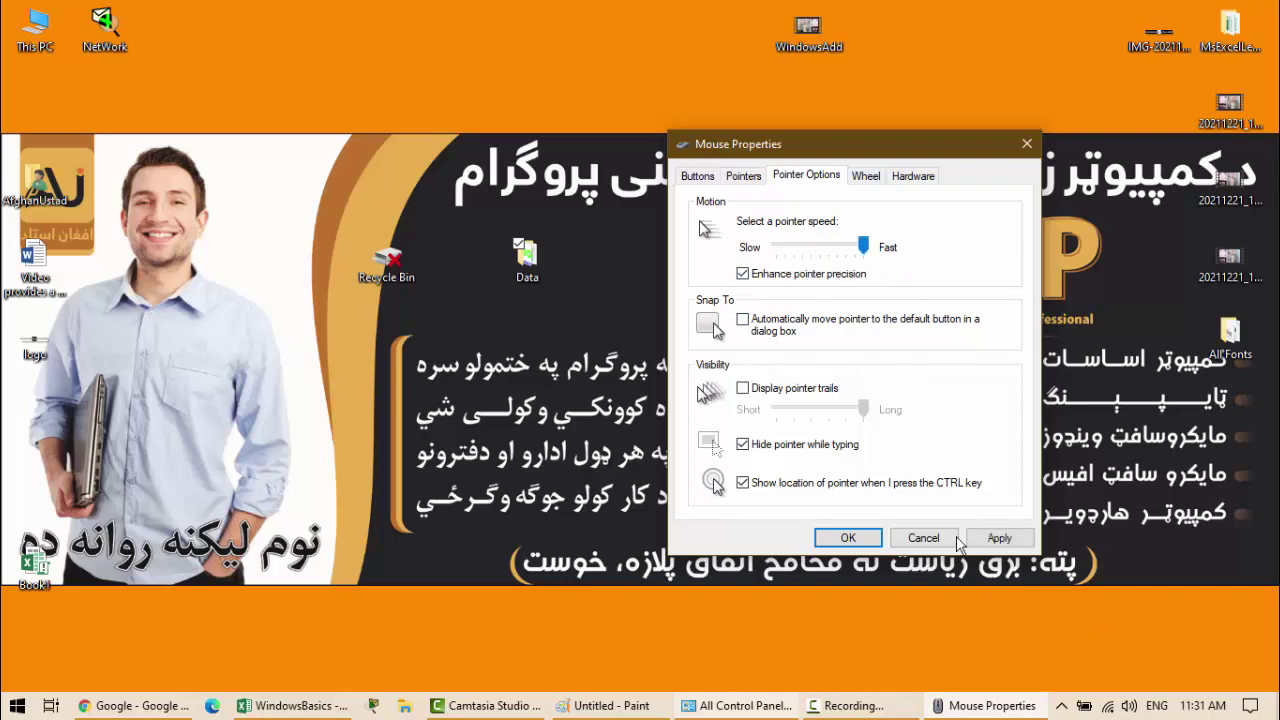
pyautogui.click(995, 537)
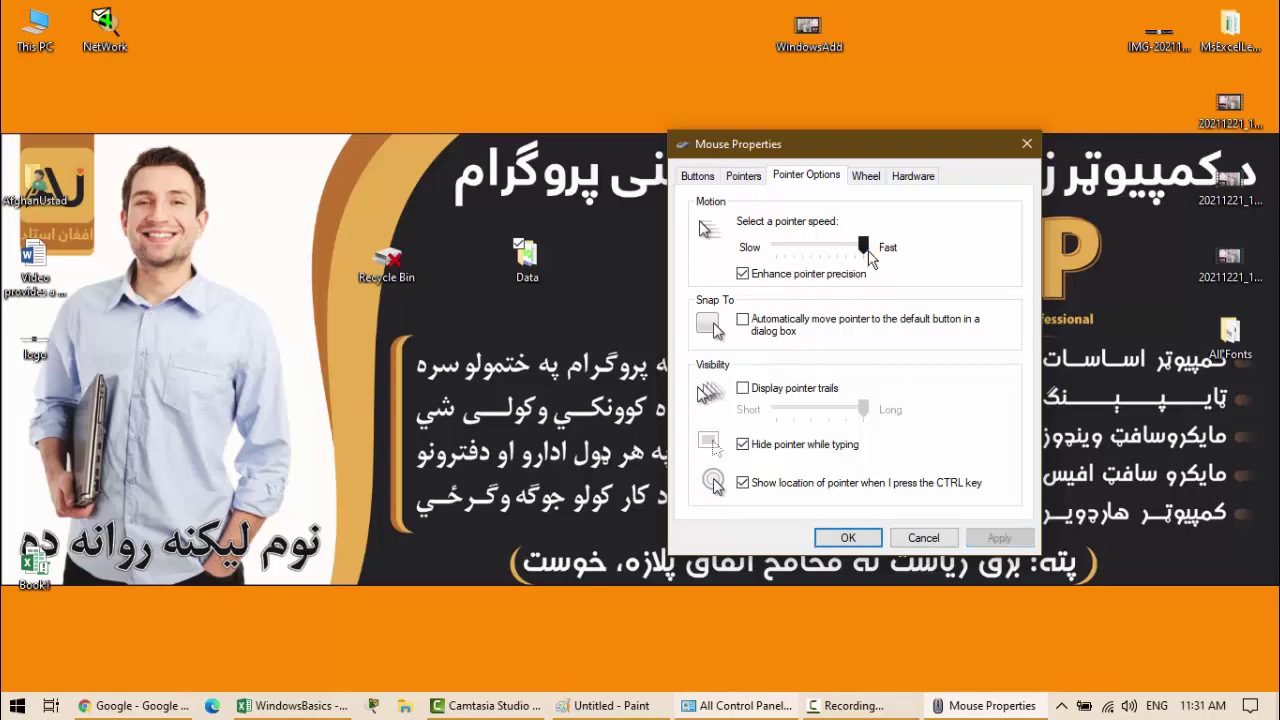
# Step: Try the slowest pointer speed and raise it to three notches above the middle of its range
pyautogui.moveTo(863, 247); pyautogui.dragTo(776, 248)
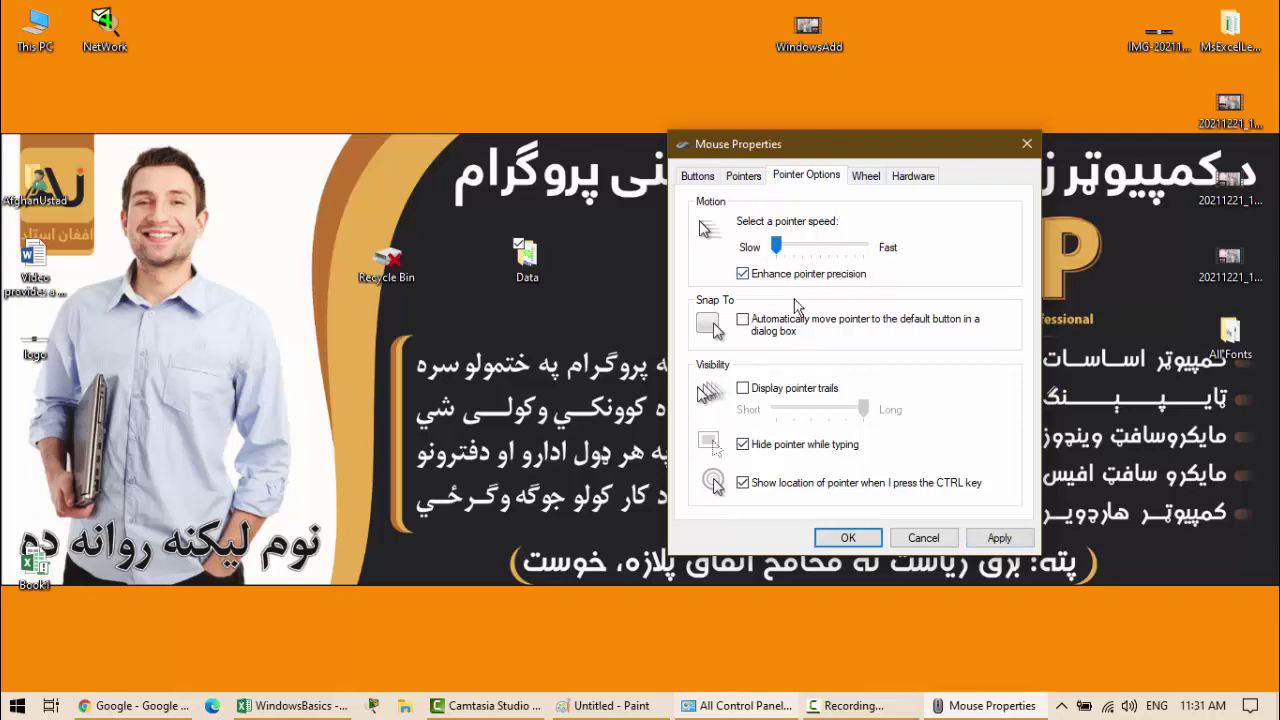
pyautogui.moveTo(777, 256); pyautogui.dragTo(846, 284)
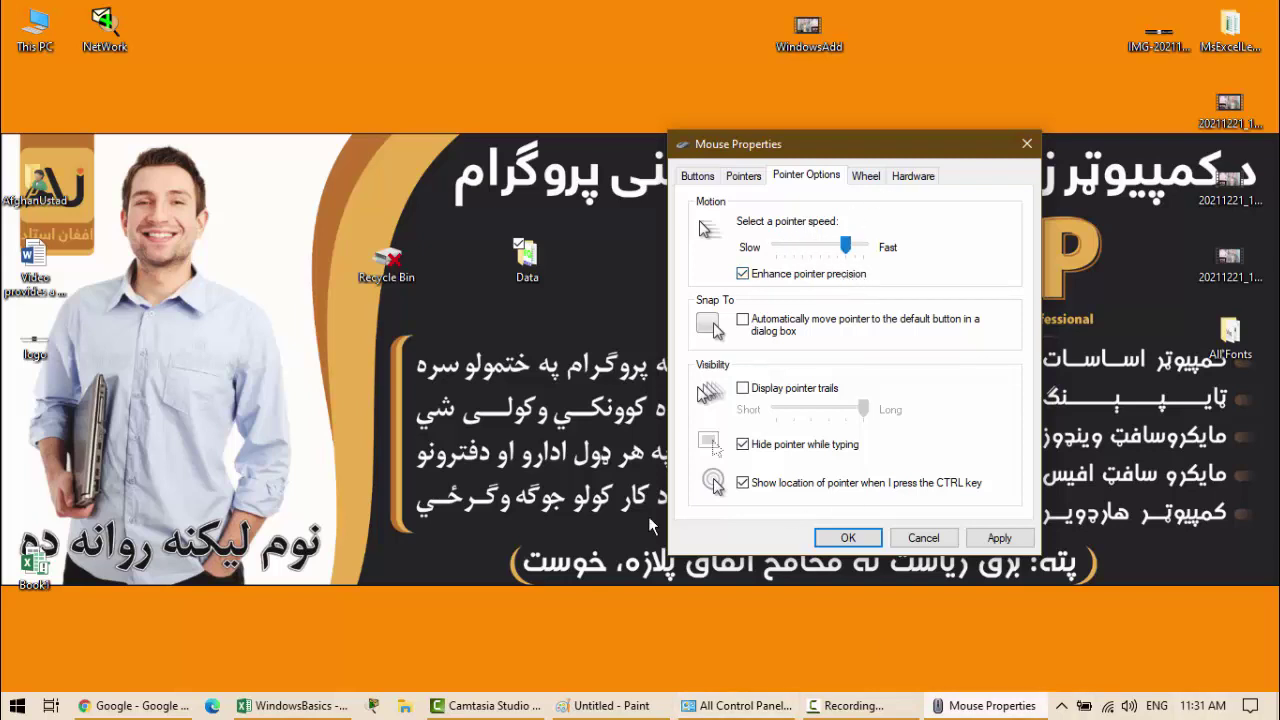
# Step: Turn off ClickLock in the mouse button settings and apply the change
pyautogui.click(748, 178)
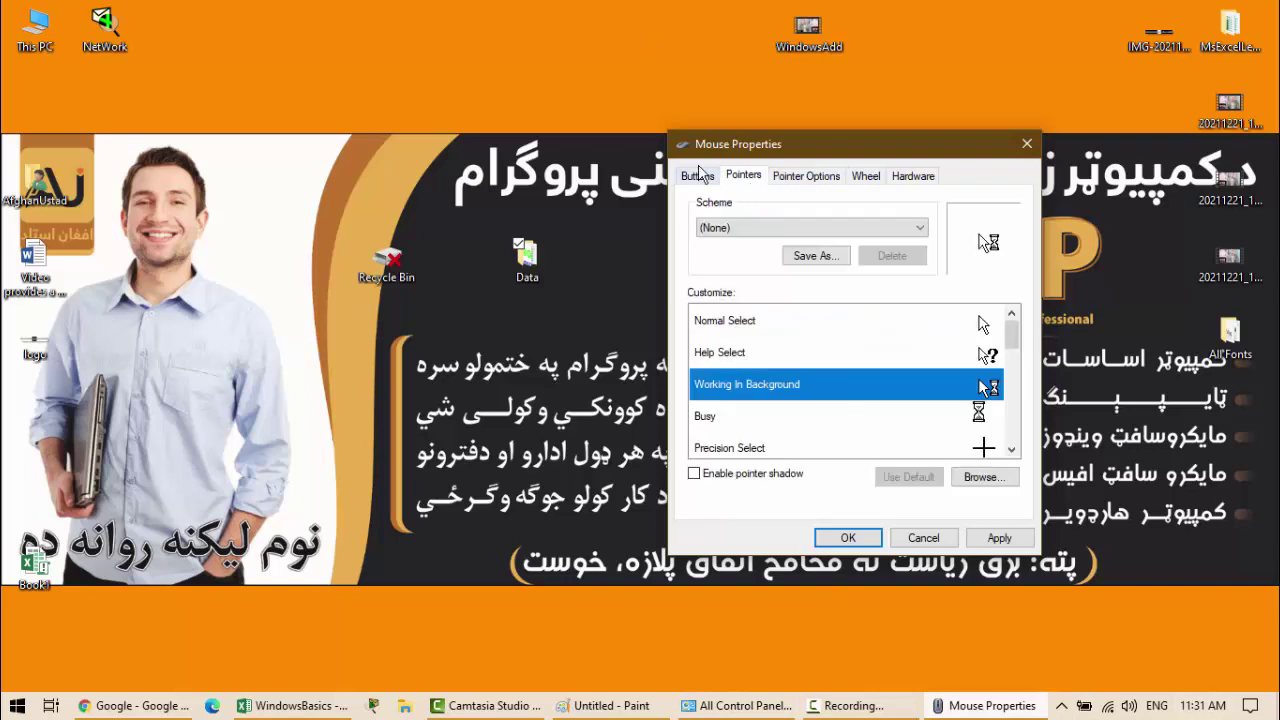
pyautogui.click(703, 177)
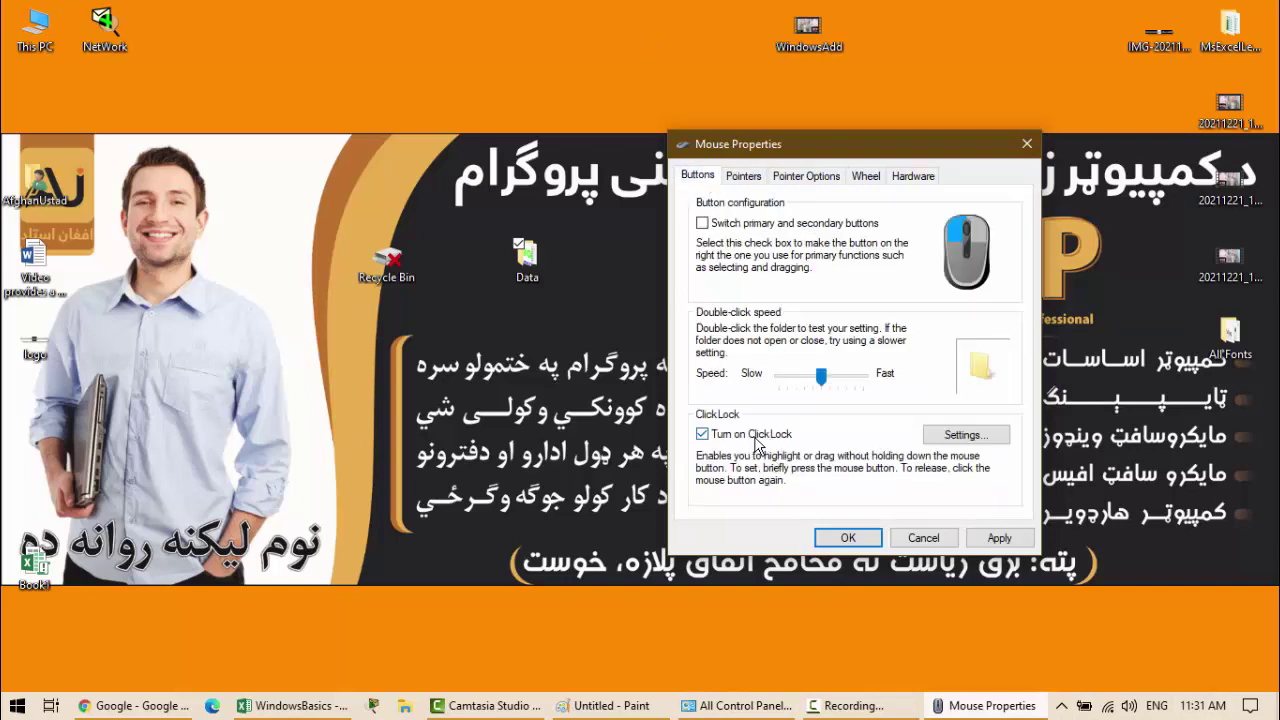
pyautogui.click(995, 537)
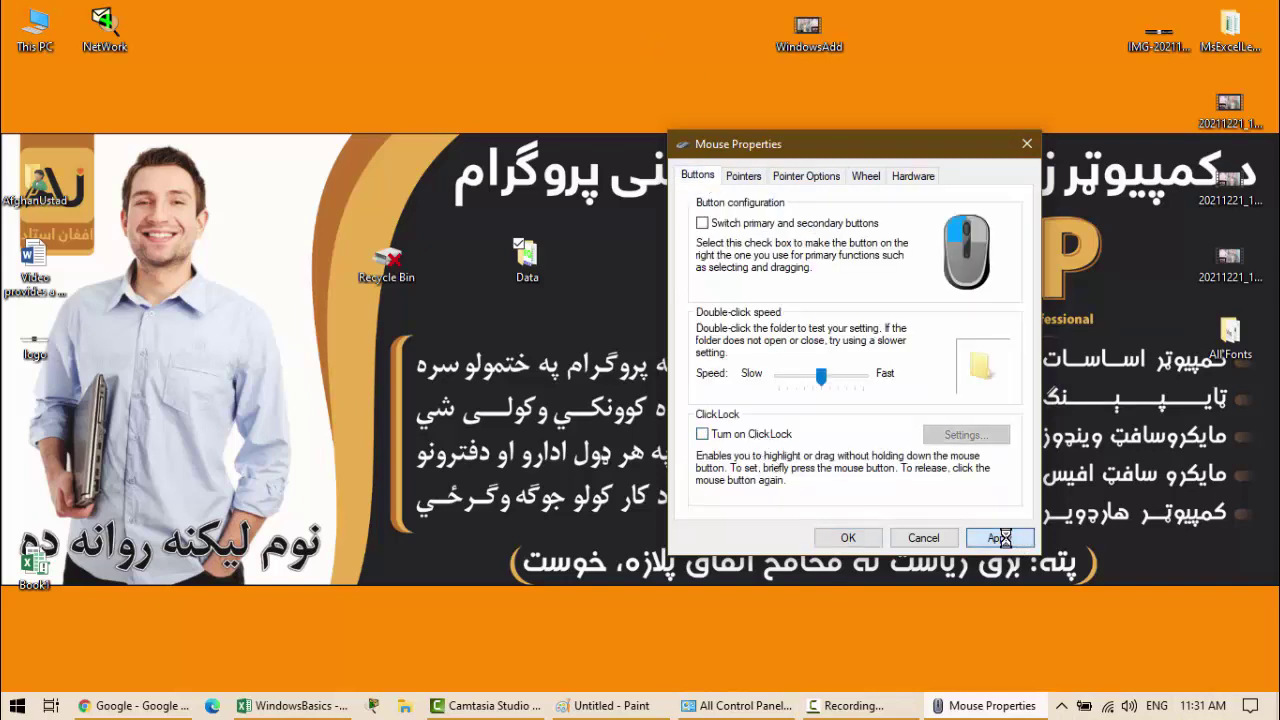
# Step: Set the pointer speed to one notch above the middle of its range and apply it
pyautogui.click(807, 177)
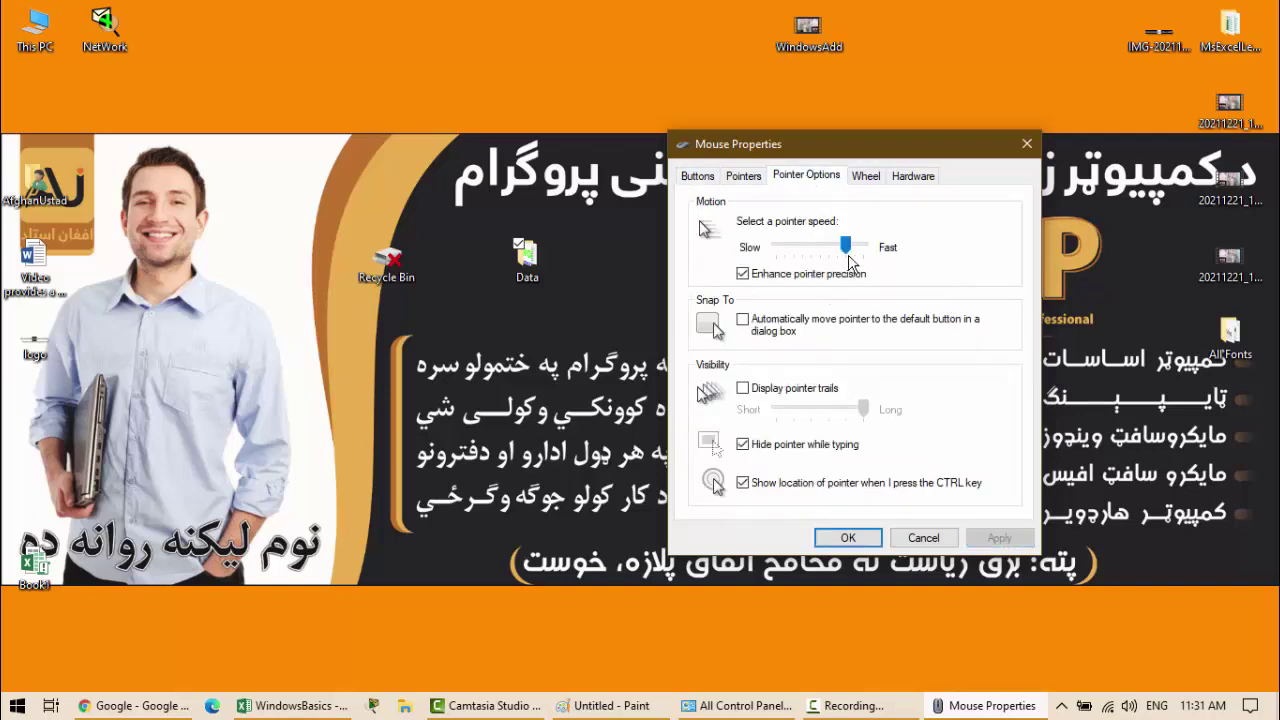
pyautogui.moveTo(849, 248); pyautogui.dragTo(828, 248)
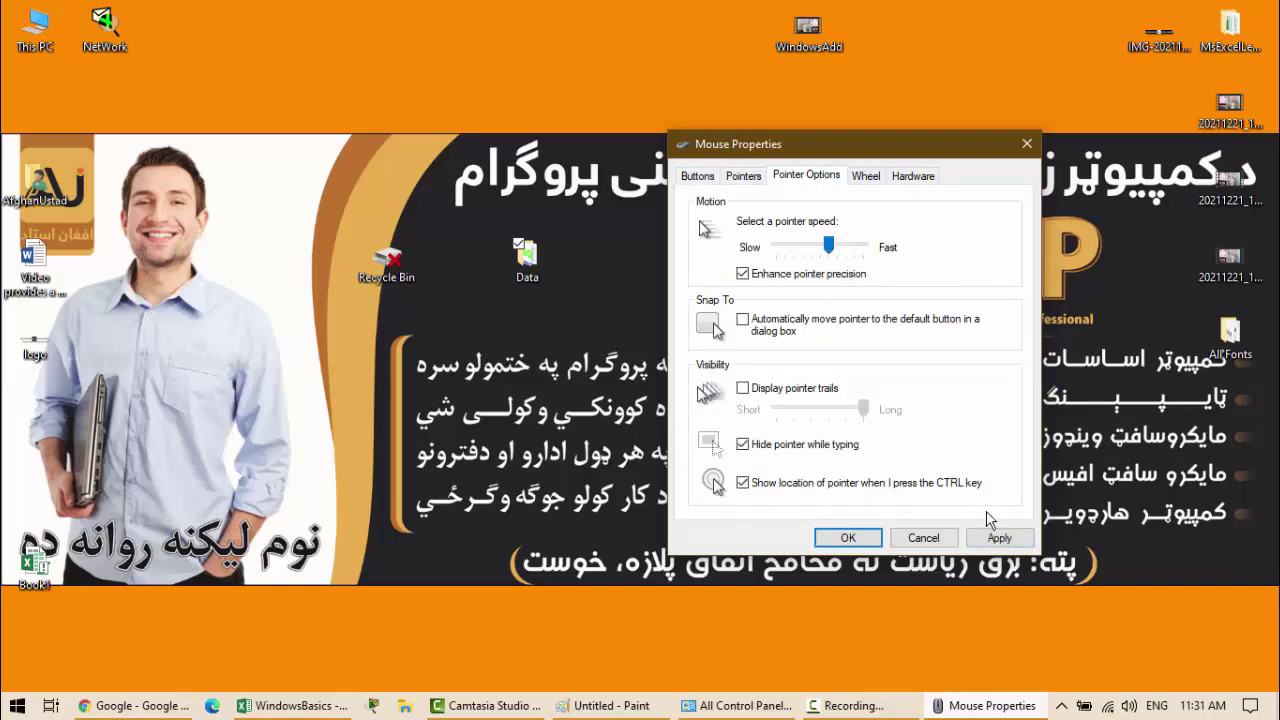
pyautogui.click(1000, 545)
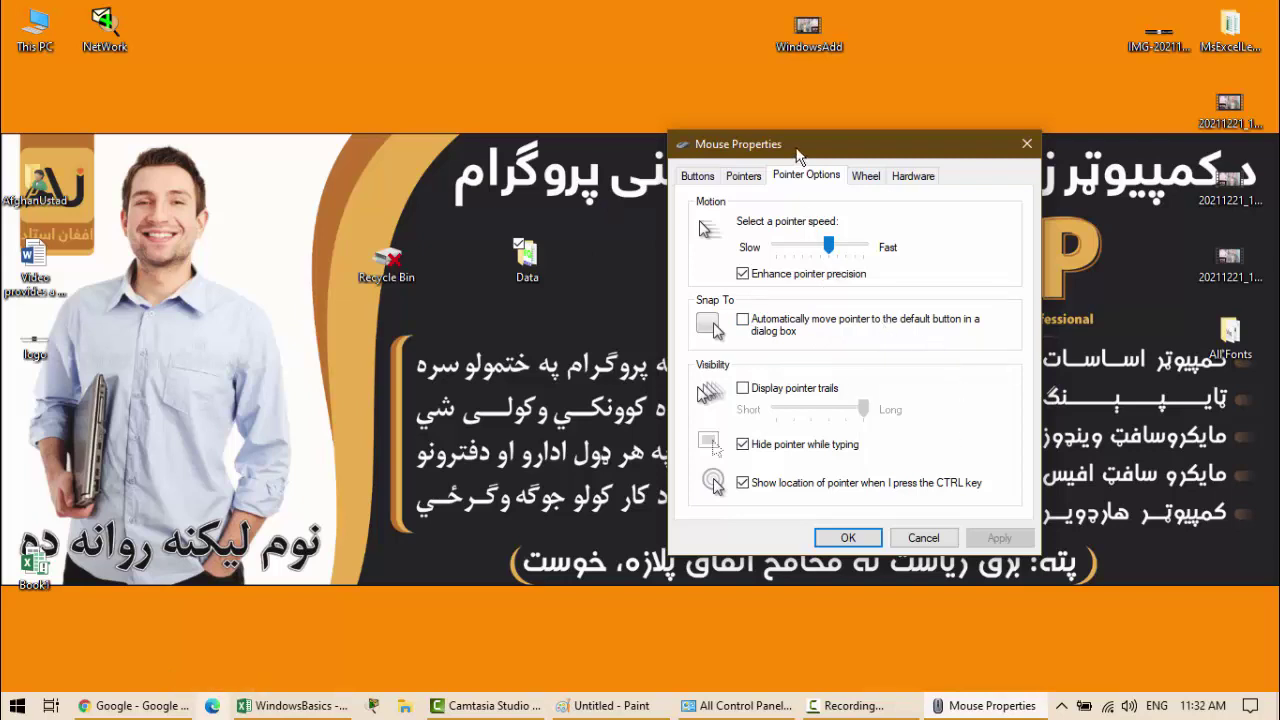
# Step: Shift the Mouse Properties window slightly aside and move the Word document to the empty desktop area above the Recycle Bin
pyautogui.moveTo(897, 138); pyautogui.dragTo(933, 142)
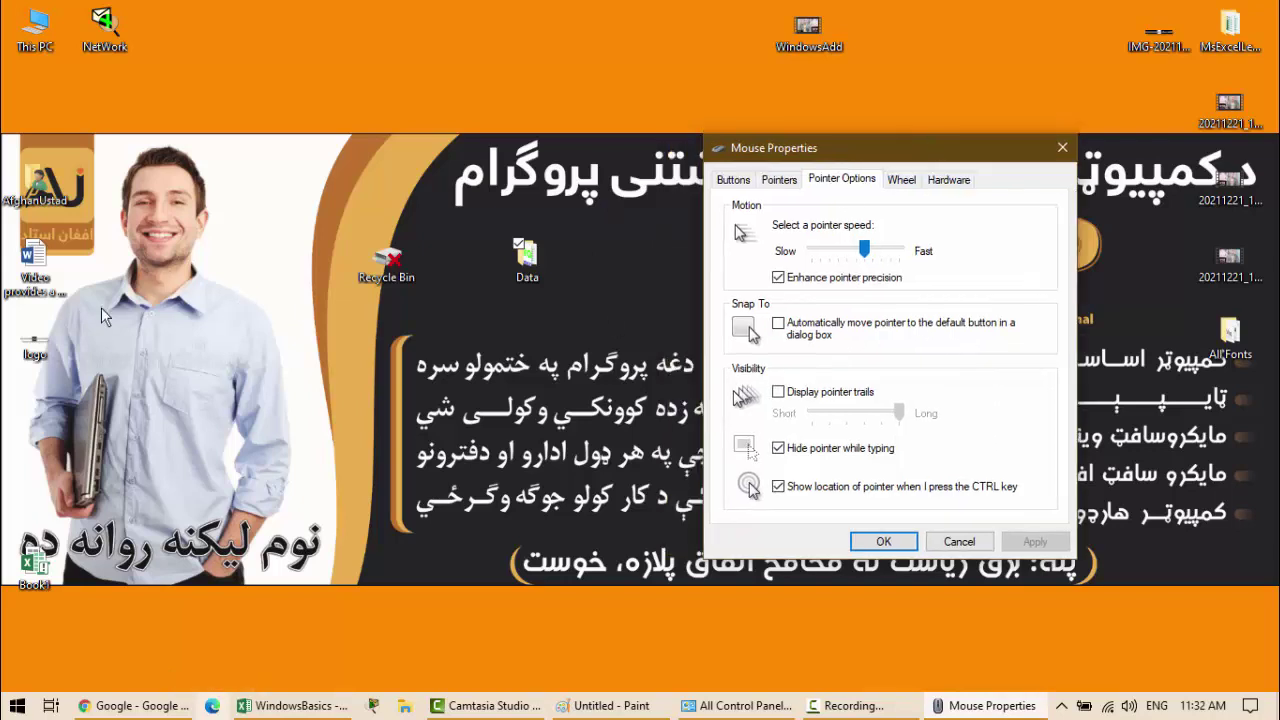
pyautogui.moveTo(35, 276); pyautogui.dragTo(392, 45)
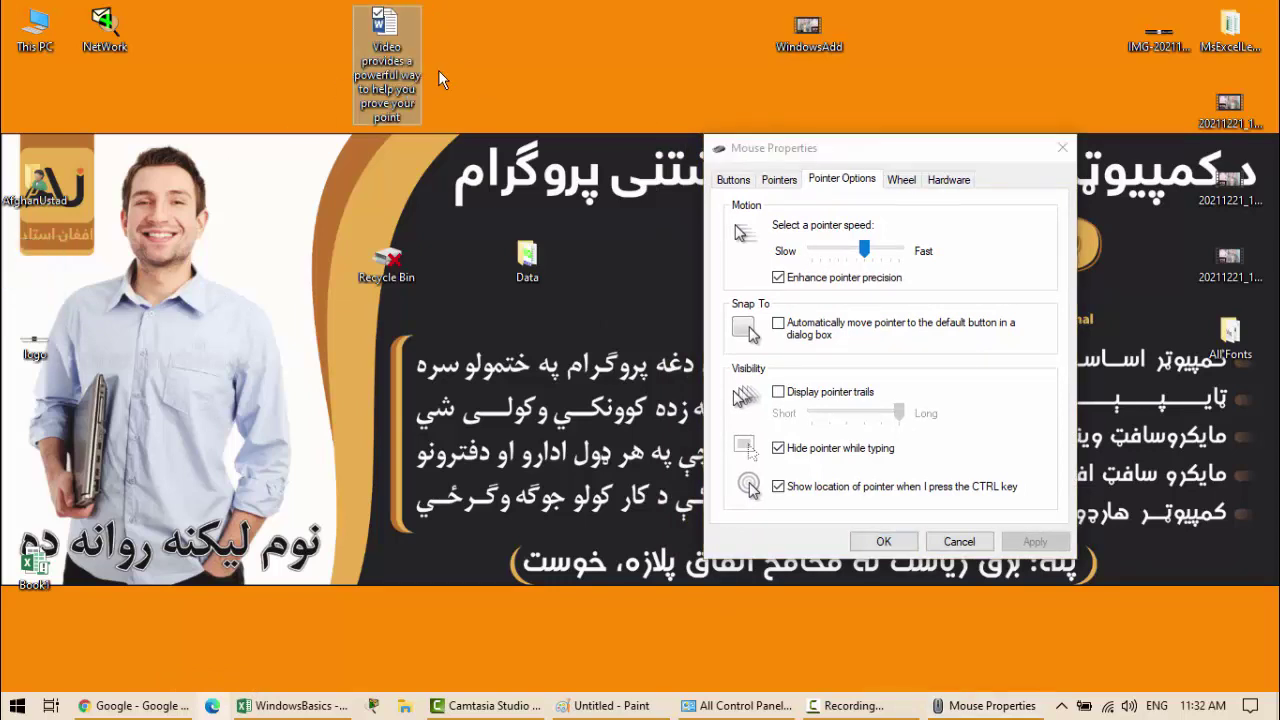
# Step: With Snap To off, start deleting the Word document above the Recycle Bin and decline the confirmation
pyautogui.rightClick(385, 30)
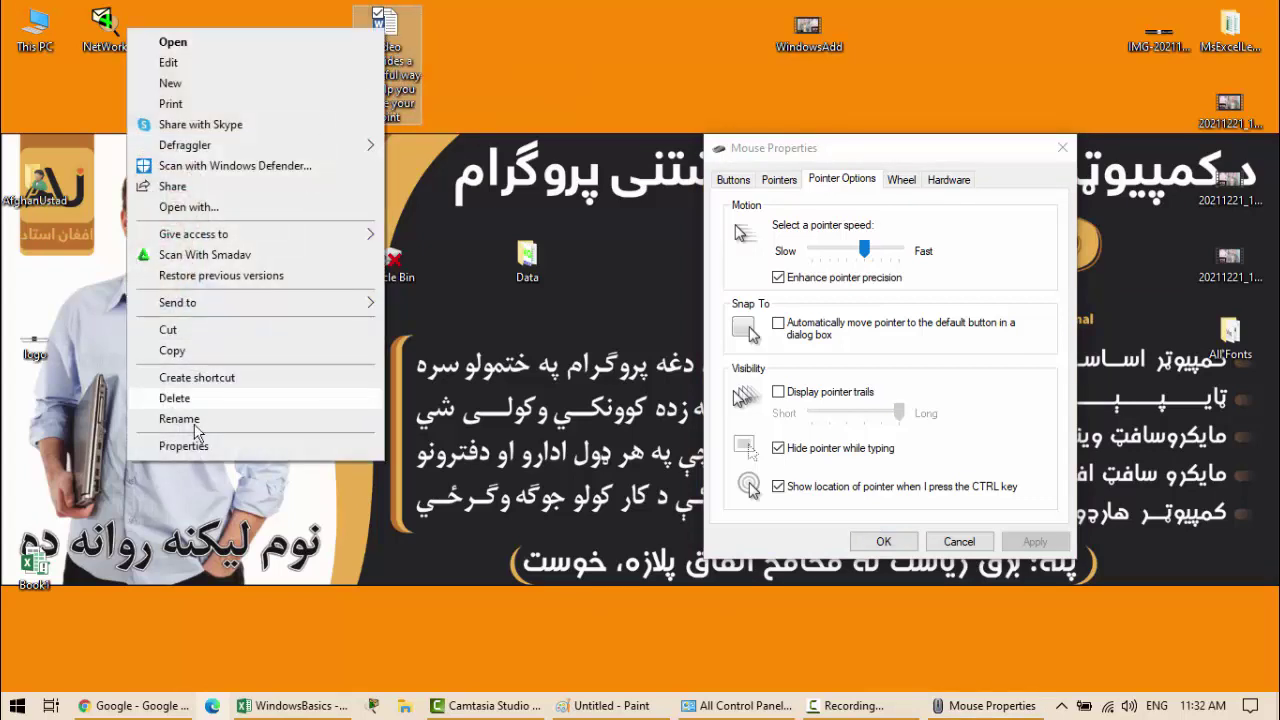
pyautogui.click(193, 399)
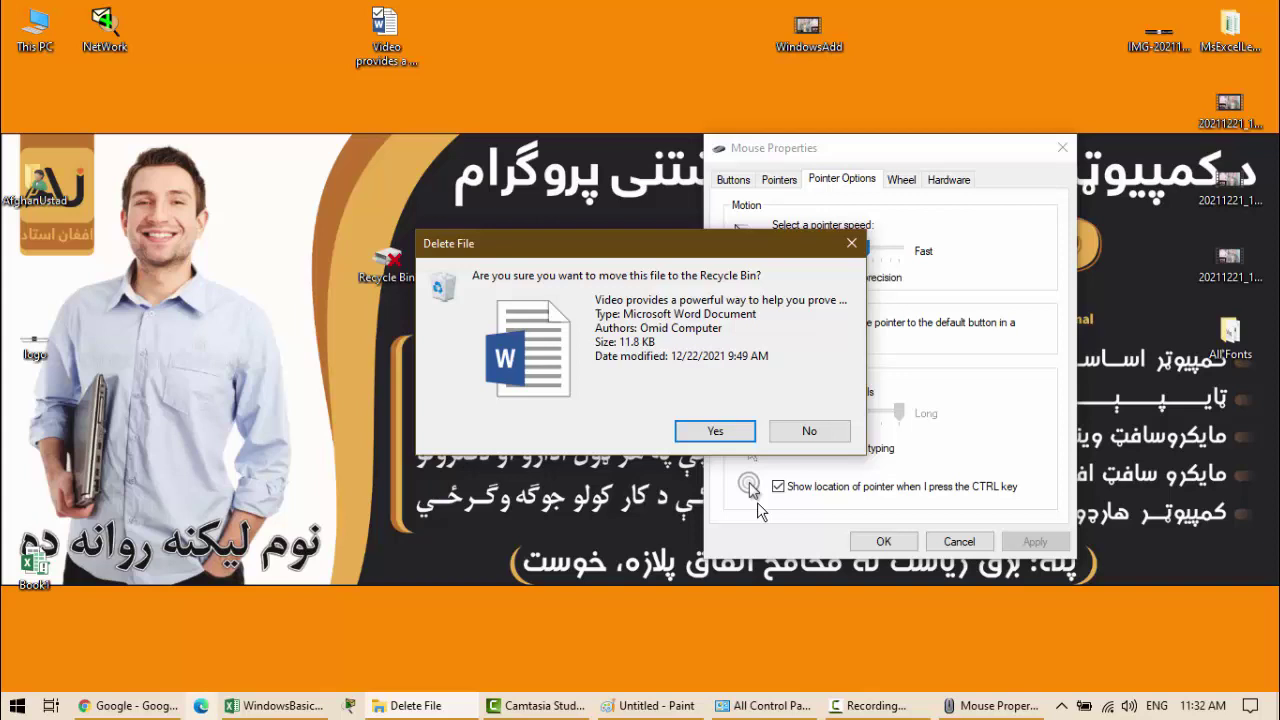
pyautogui.click(809, 431)
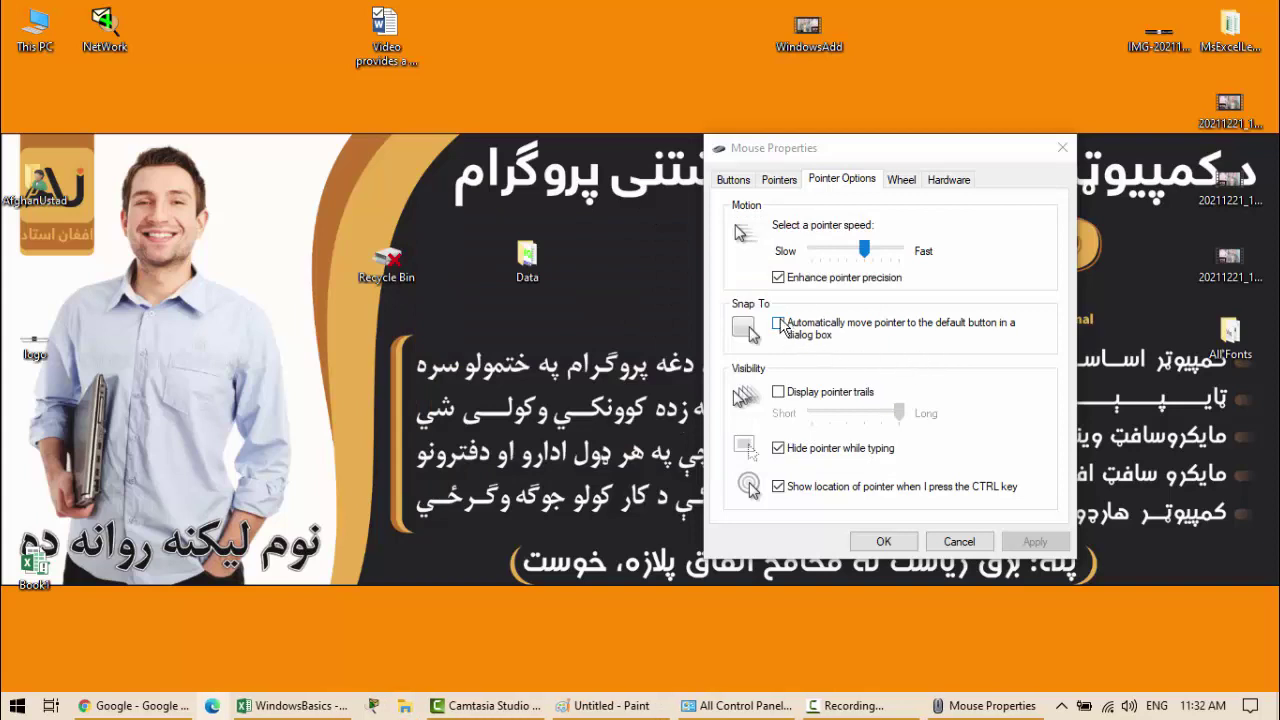
# Step: Turn on and apply automatic pointer movement to the default button, and test it by starting and declining the Word document's deletion
pyautogui.click(779, 323)
pyautogui.click(1035, 541)
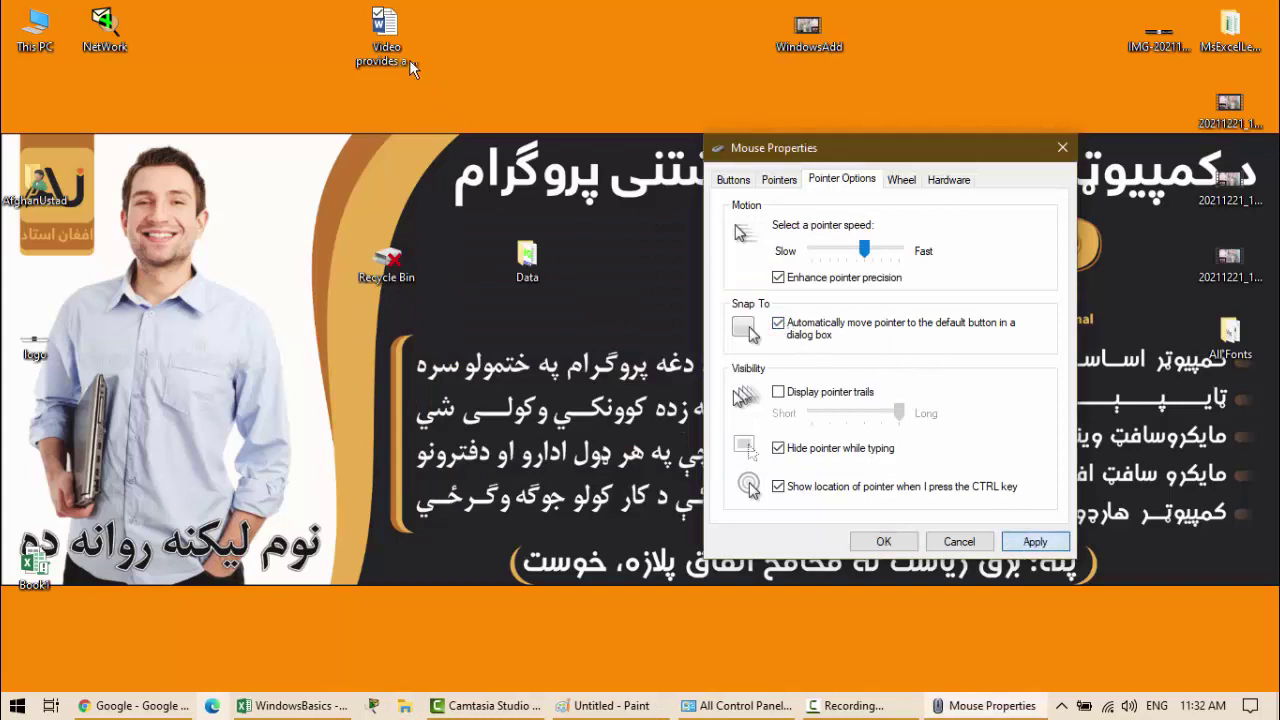
pyautogui.click(384, 37)
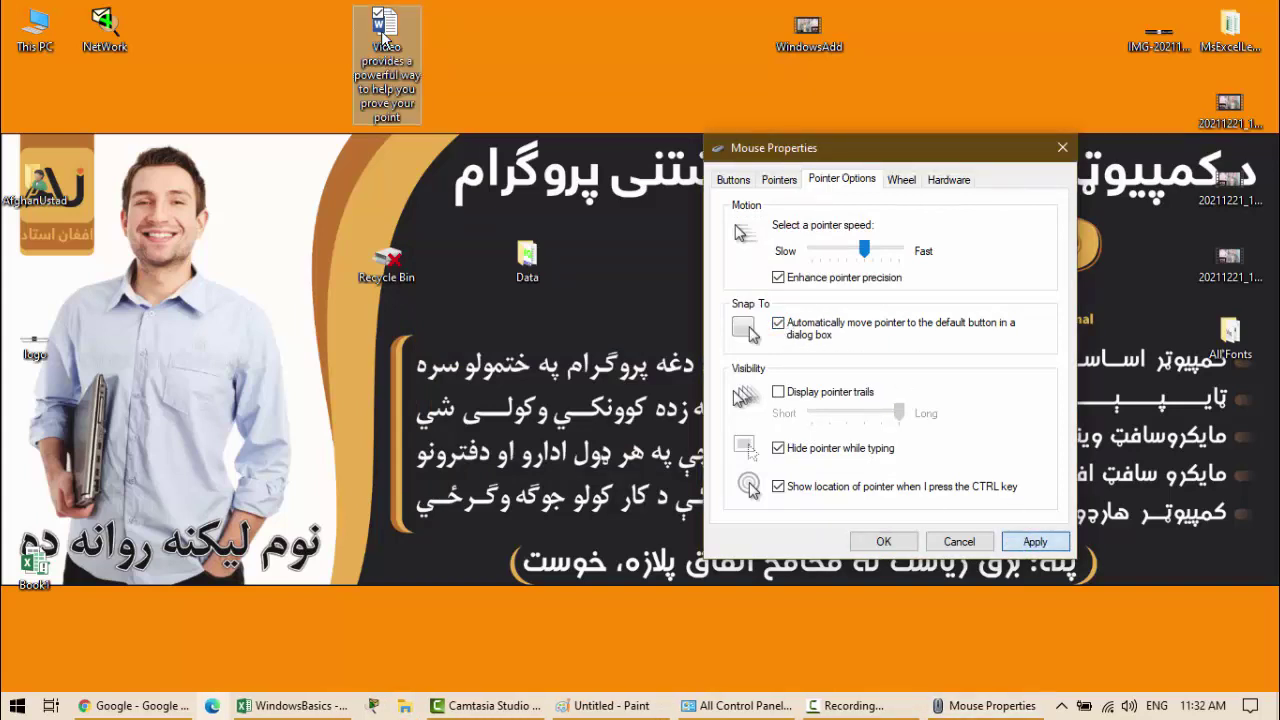
pyautogui.rightClick(384, 37)
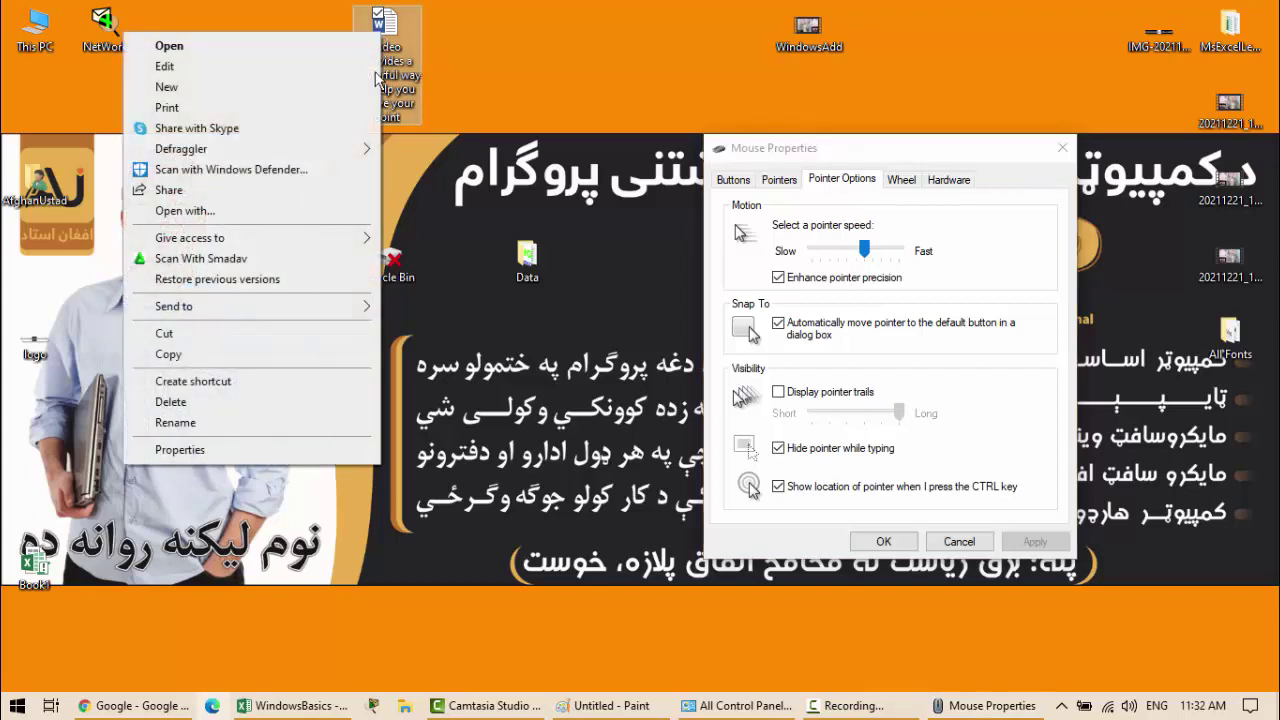
pyautogui.click(225, 413)
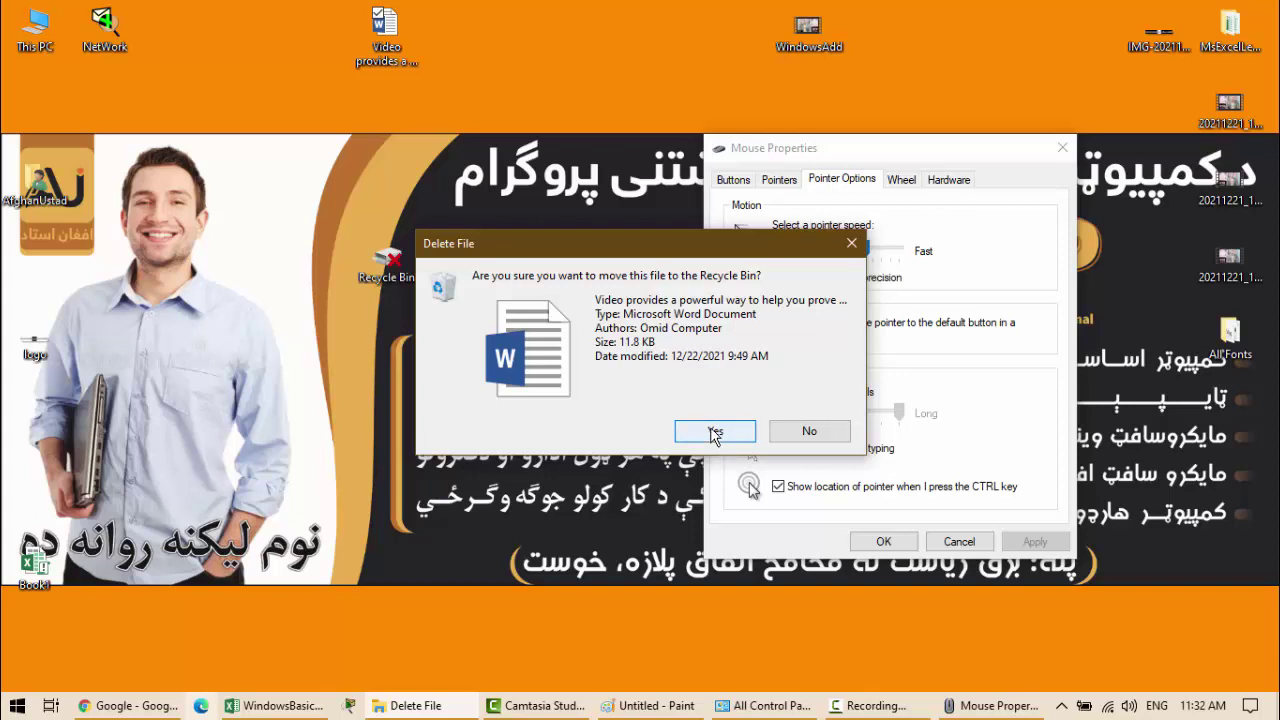
pyautogui.click(806, 432)
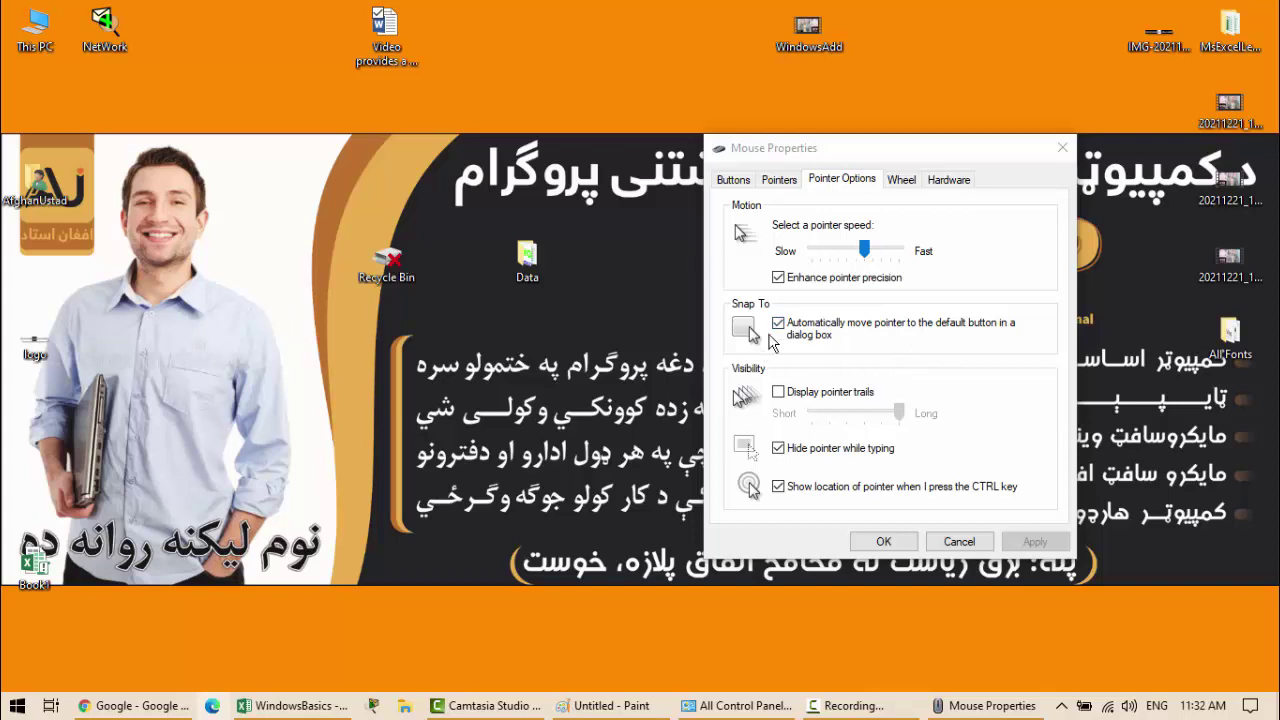
# Step: Turn off automatic pointer movement to the default button, and switch the display of pointer trails on and back off
pyautogui.click(836, 330)
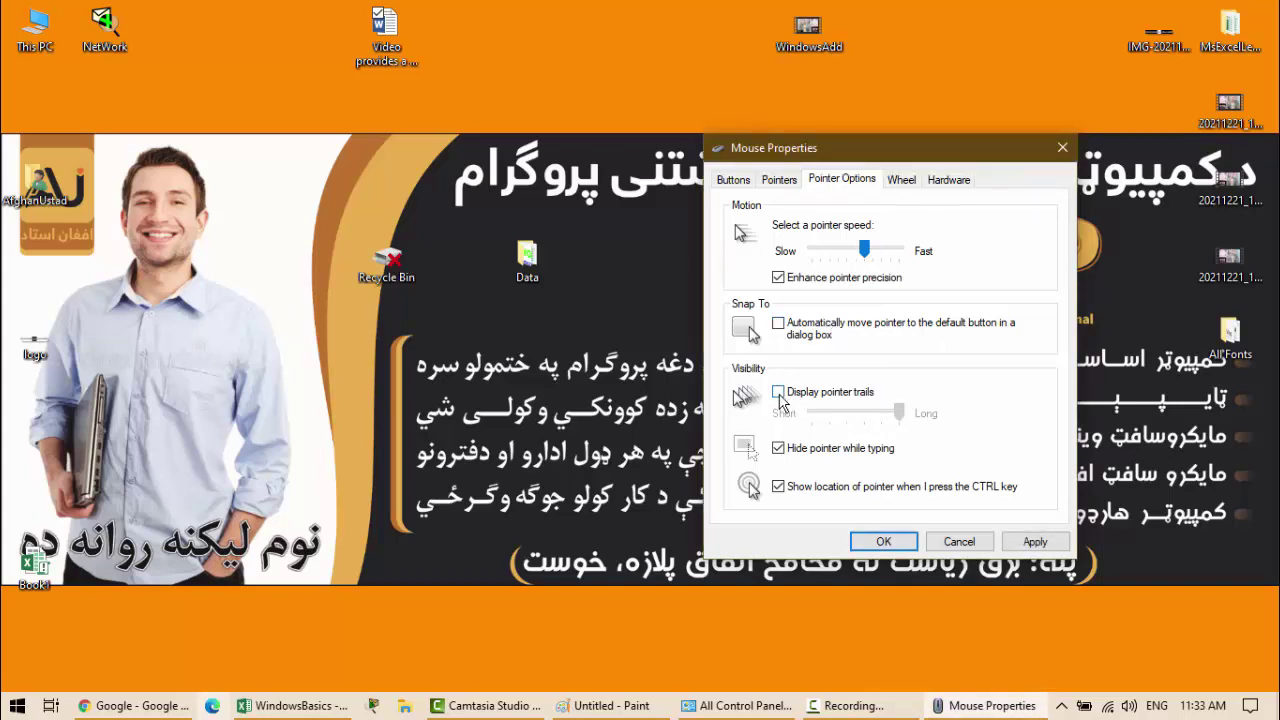
pyautogui.click(779, 392)
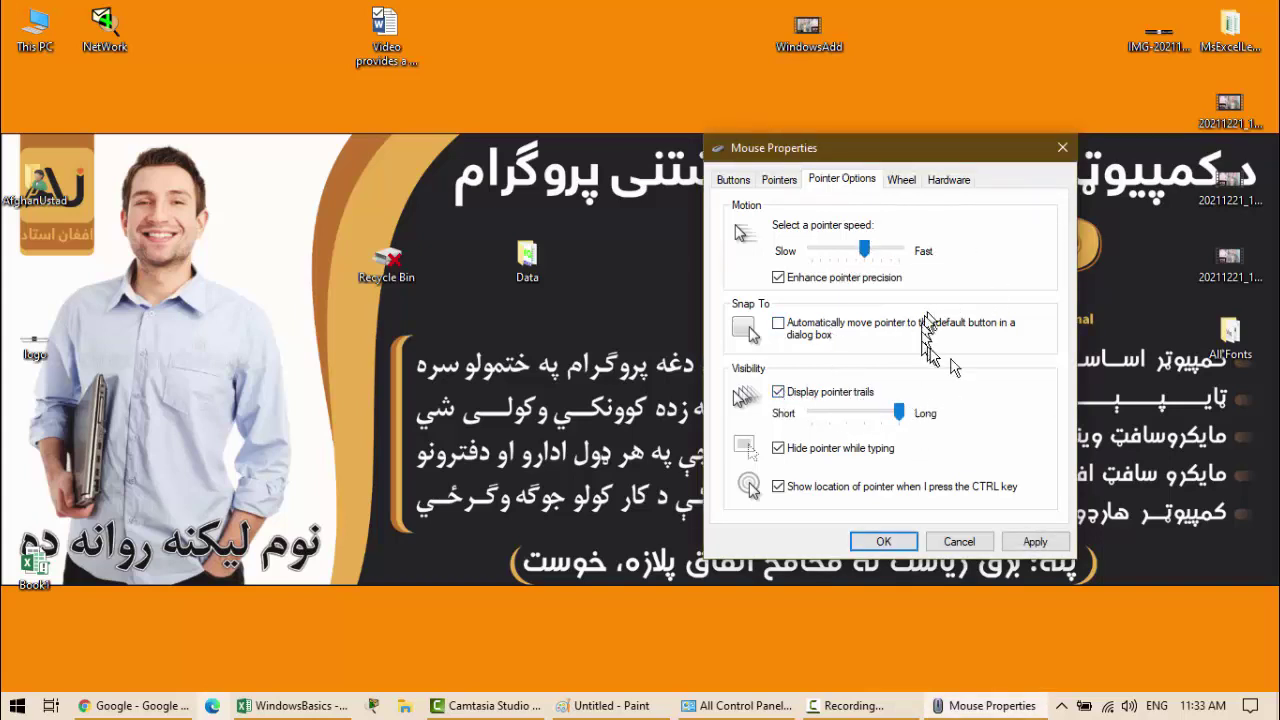
pyautogui.click(800, 392)
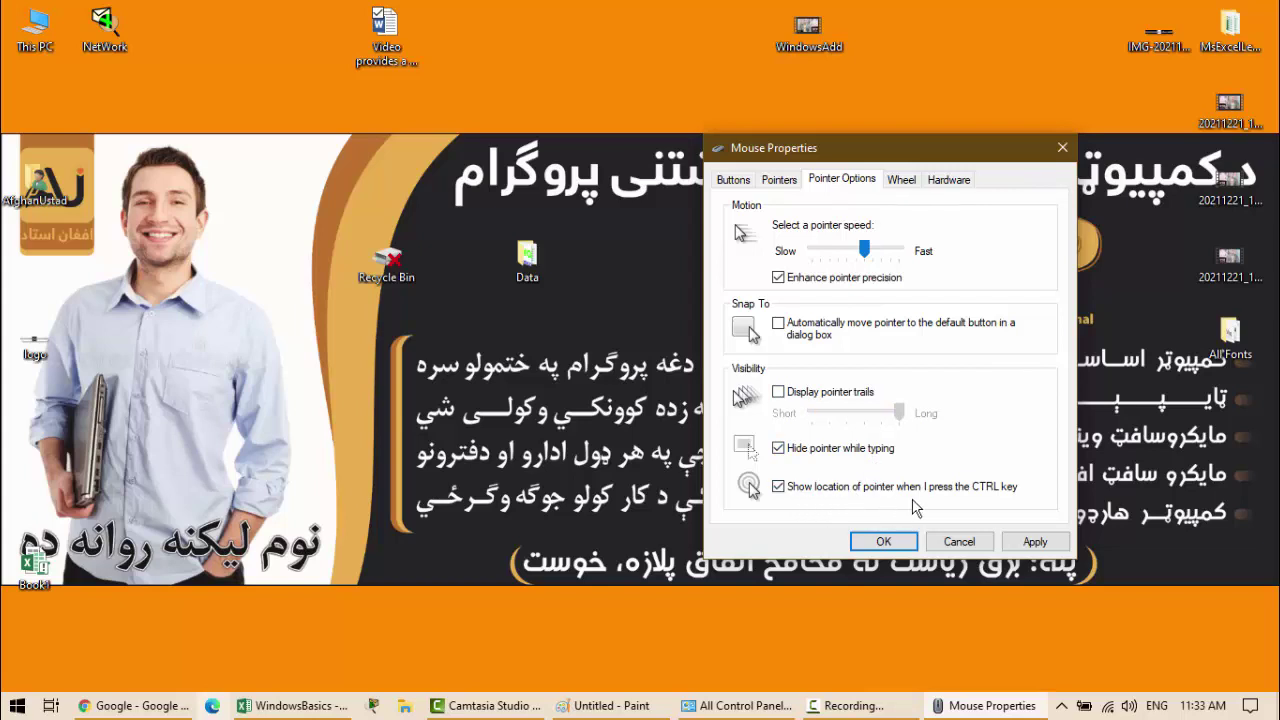
# Step: Apply the pointer options with pointer trails off, and open a maximized Notepad window for testing
pyautogui.click(1035, 540)
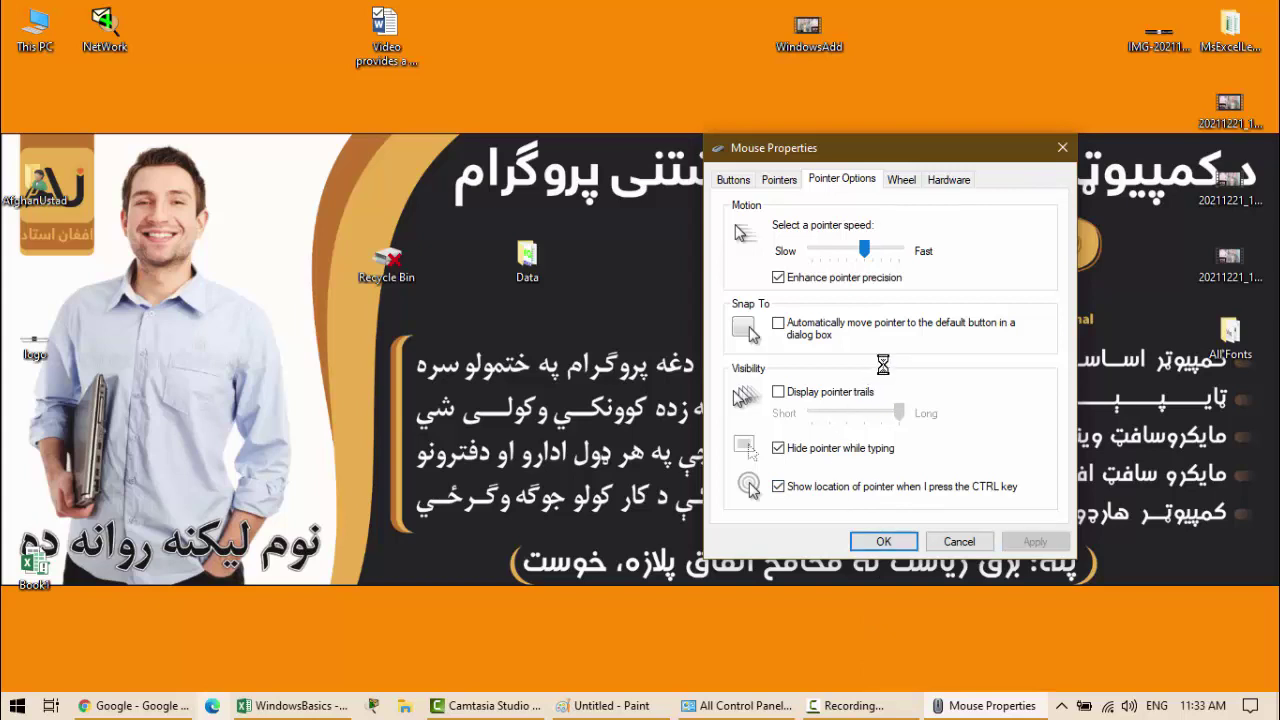
pyautogui.press('super+r')
pyautogui.write('notepad')
pyautogui.press('Return')
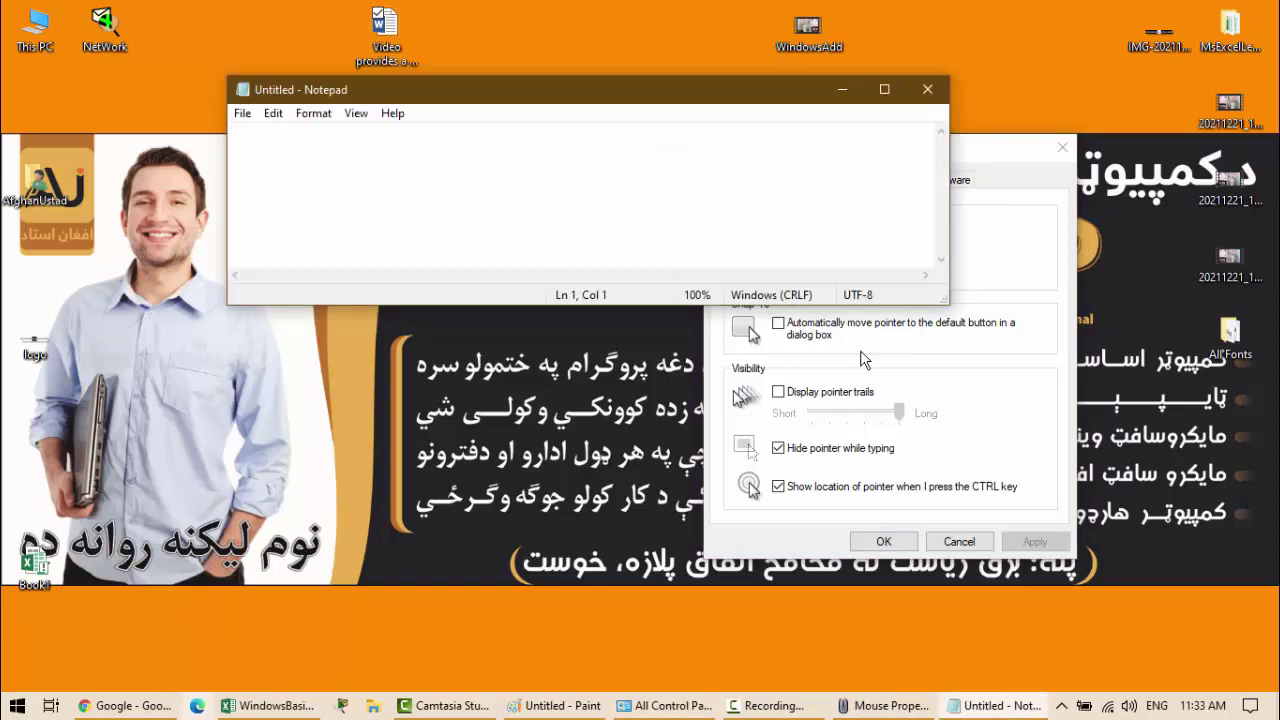
pyautogui.click(884, 89)
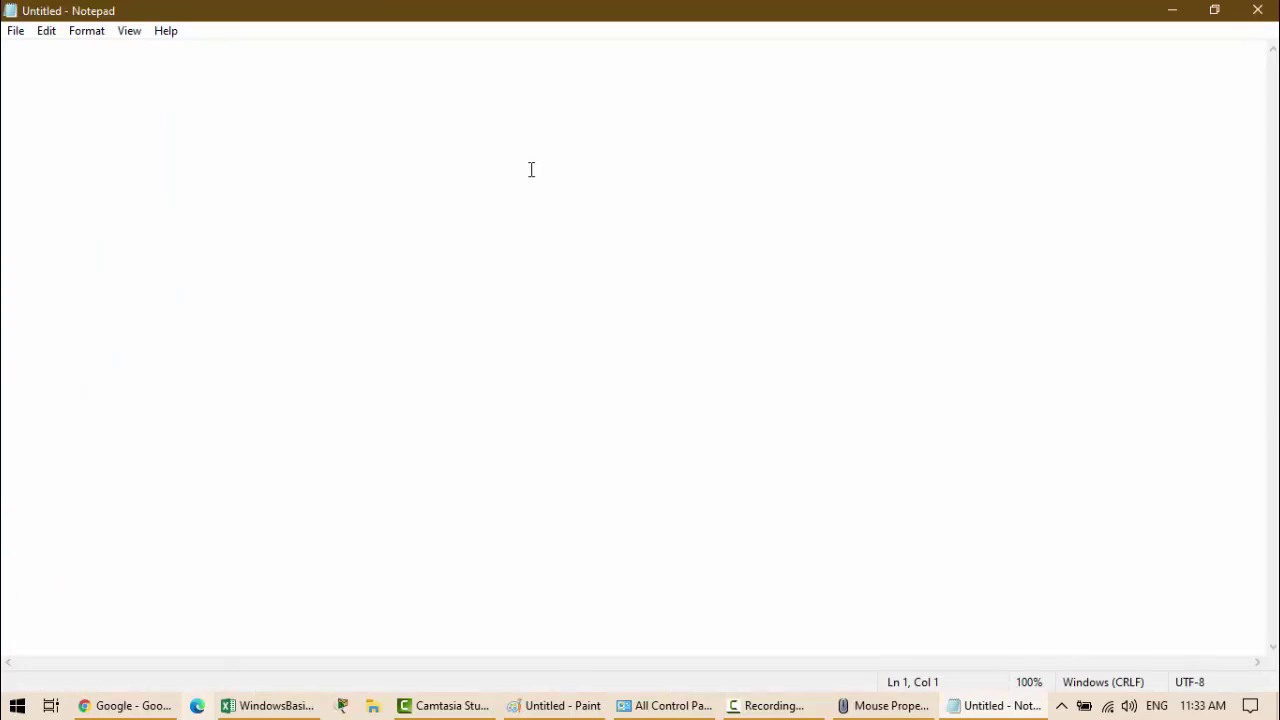
# Step: Write "Thi is my pc" in the empty note and show the pointer's location several times
pyautogui.write('Thi ')
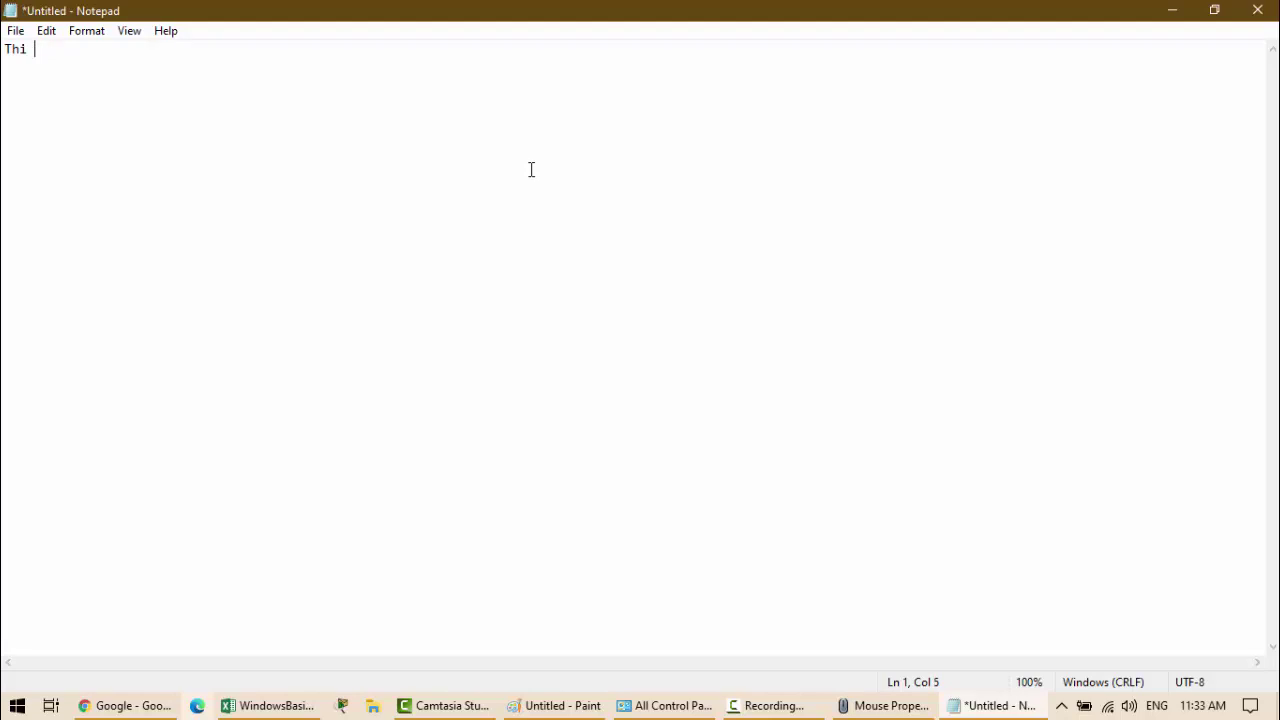
pyautogui.write('sis myis my pc')
pyautogui.press('ctrl')
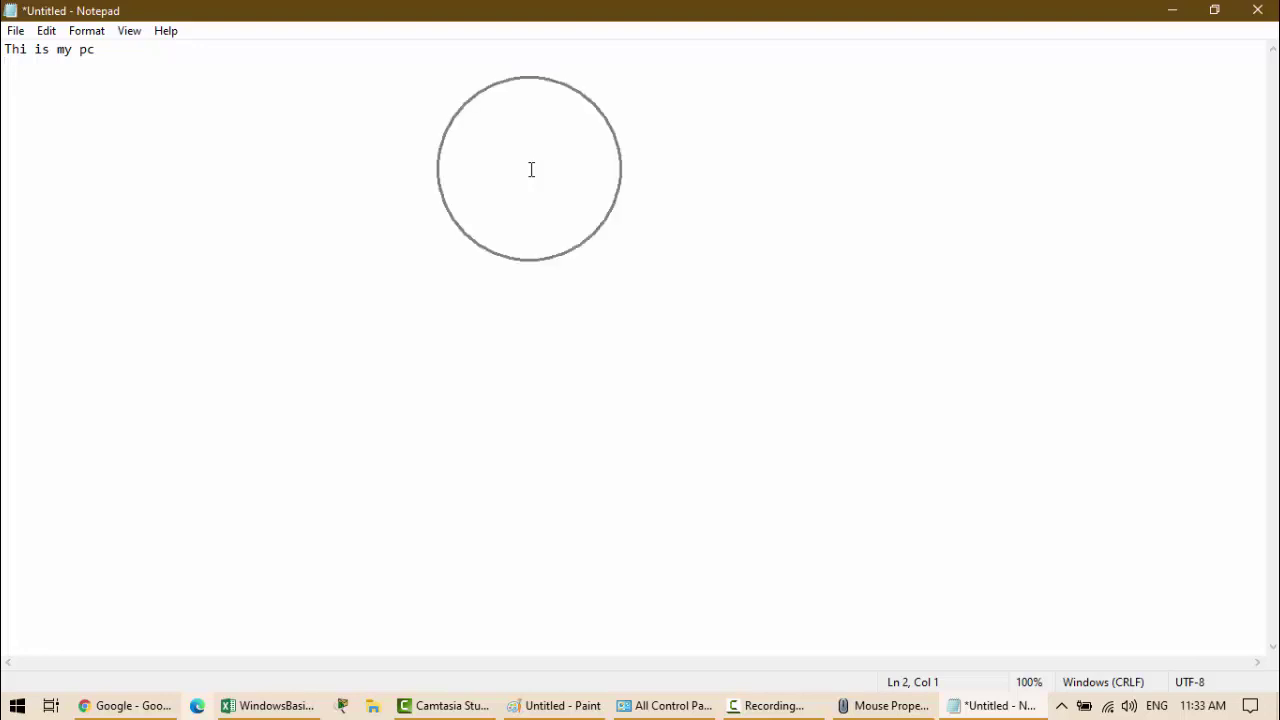
pyautogui.press('ctrl')
pyautogui.press('ctrl')
pyautogui.press('ctrl')
pyautogui.press('ctrl')
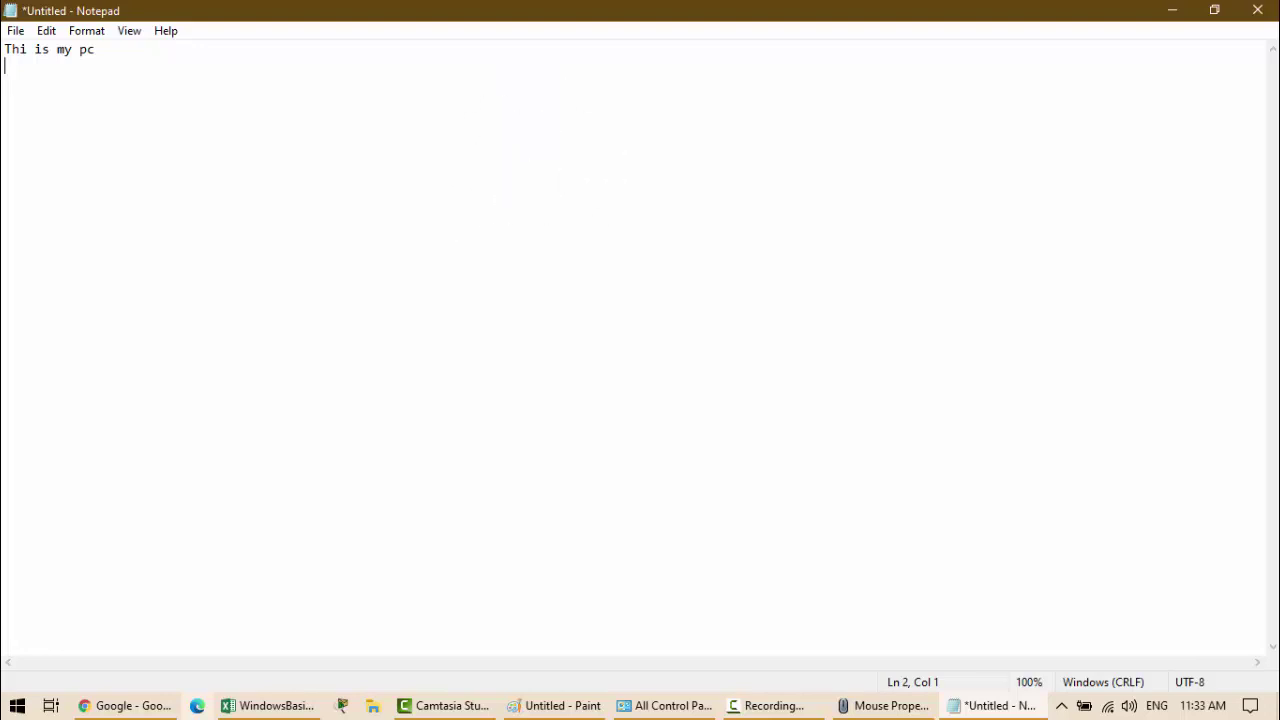
# Step: Bring up the mouse wheel settings, then start Word through the winword command with a blank document
pyautogui.click(885, 705)
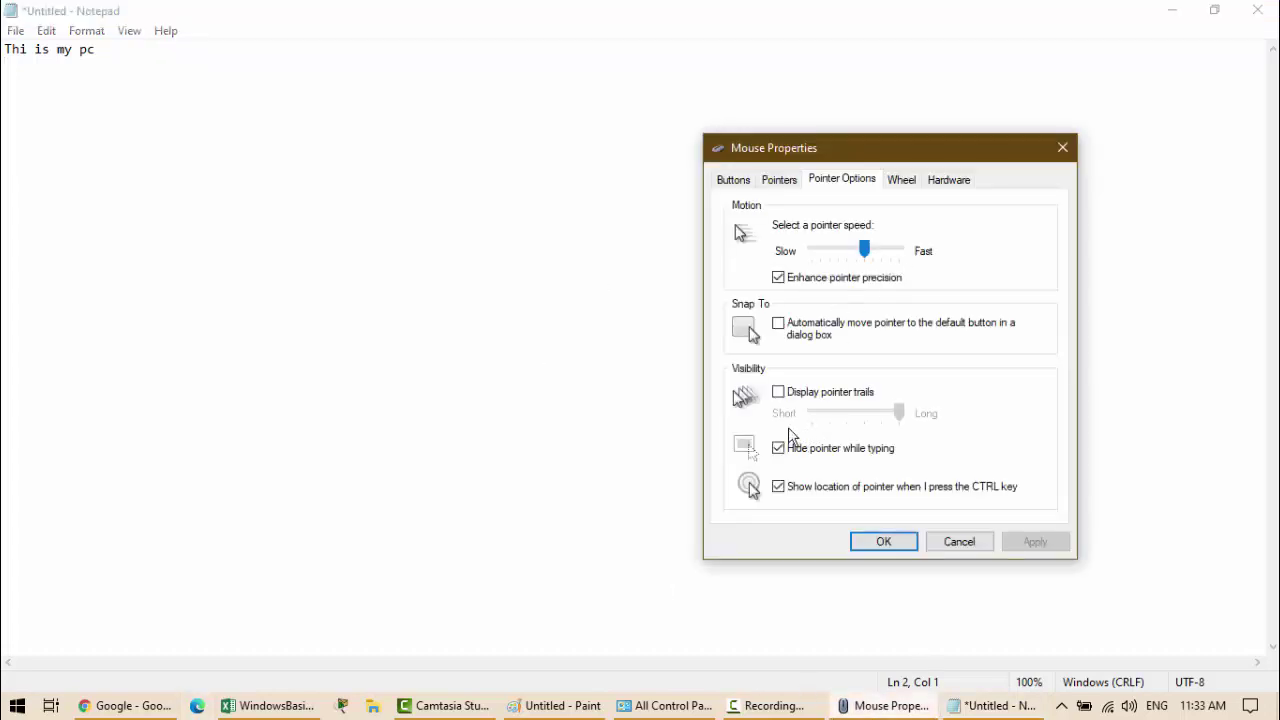
pyautogui.click(905, 186)
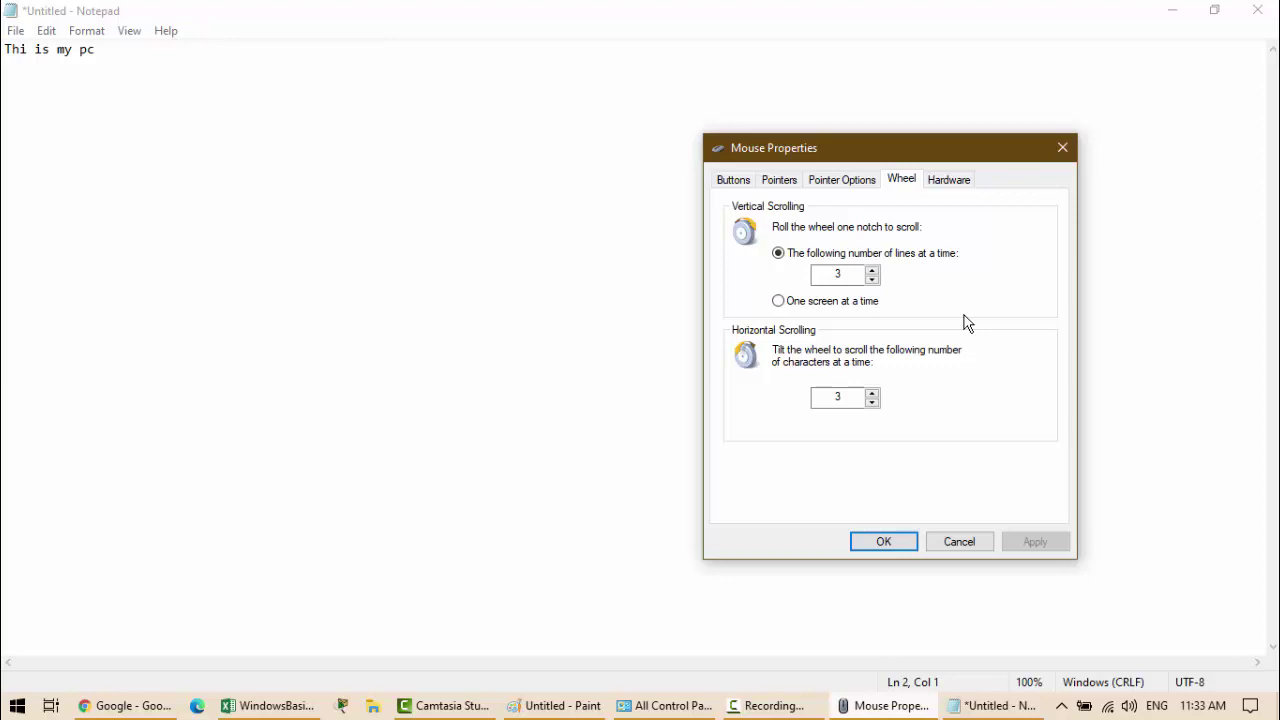
pyautogui.press('super+r')
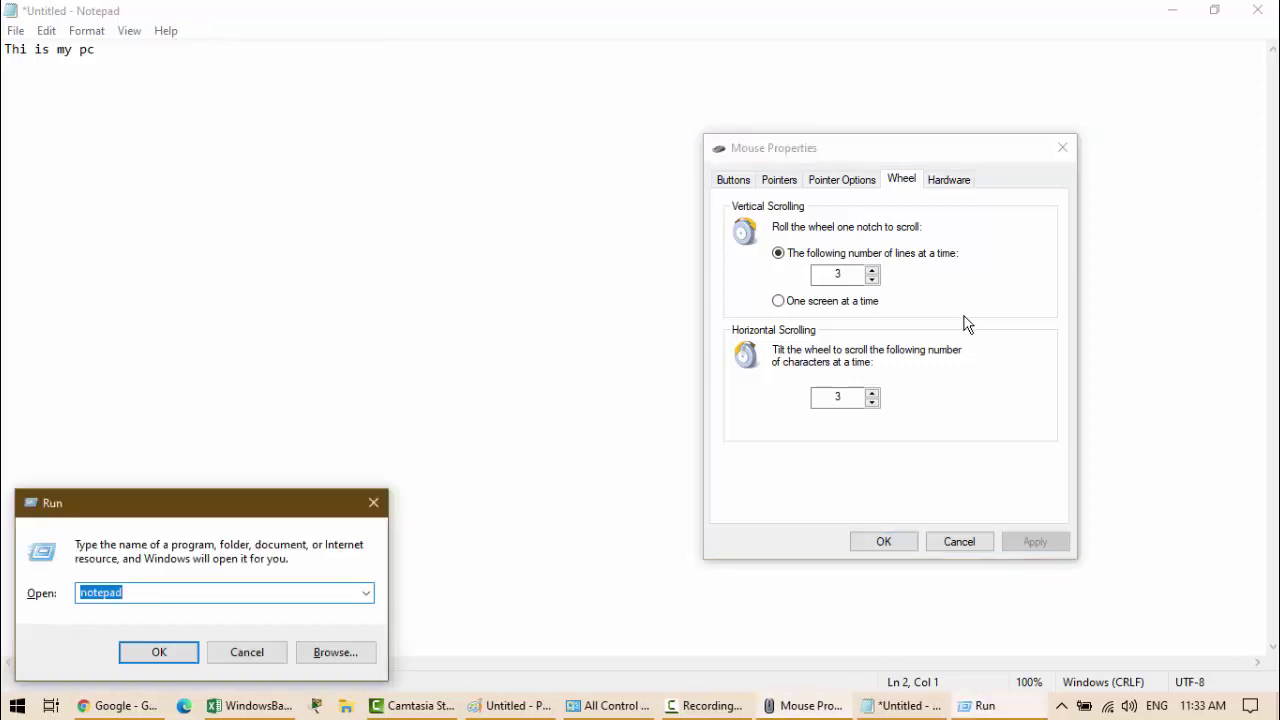
pyautogui.write('winworsd')
pyautogui.press('Return')
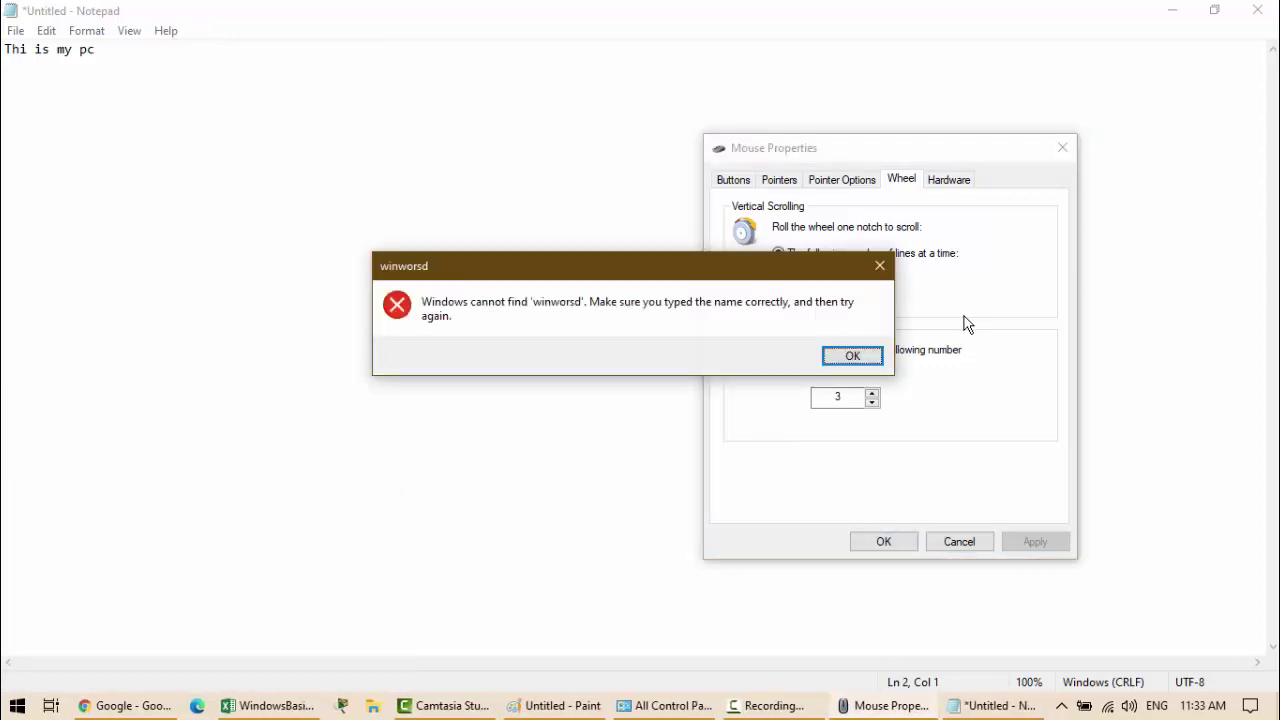
pyautogui.press('Return')
pyautogui.write('winword')
pyautogui.press('Return')
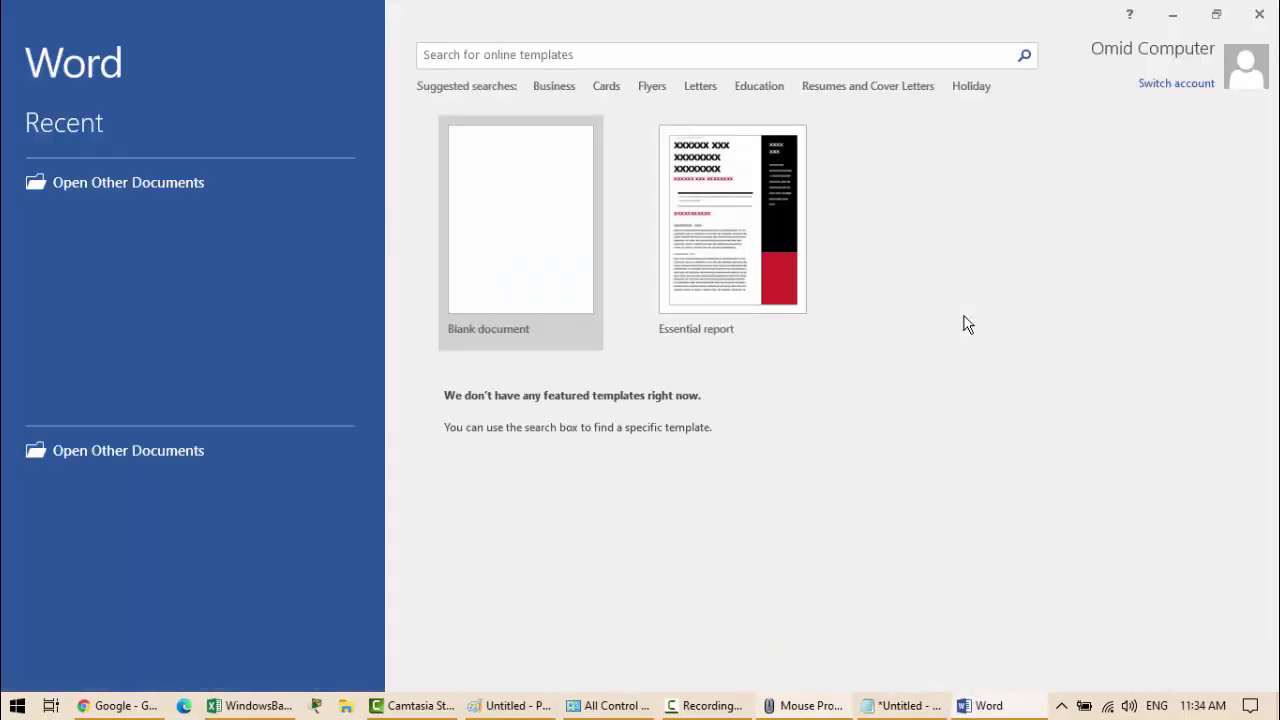
pyautogui.click(551, 263)
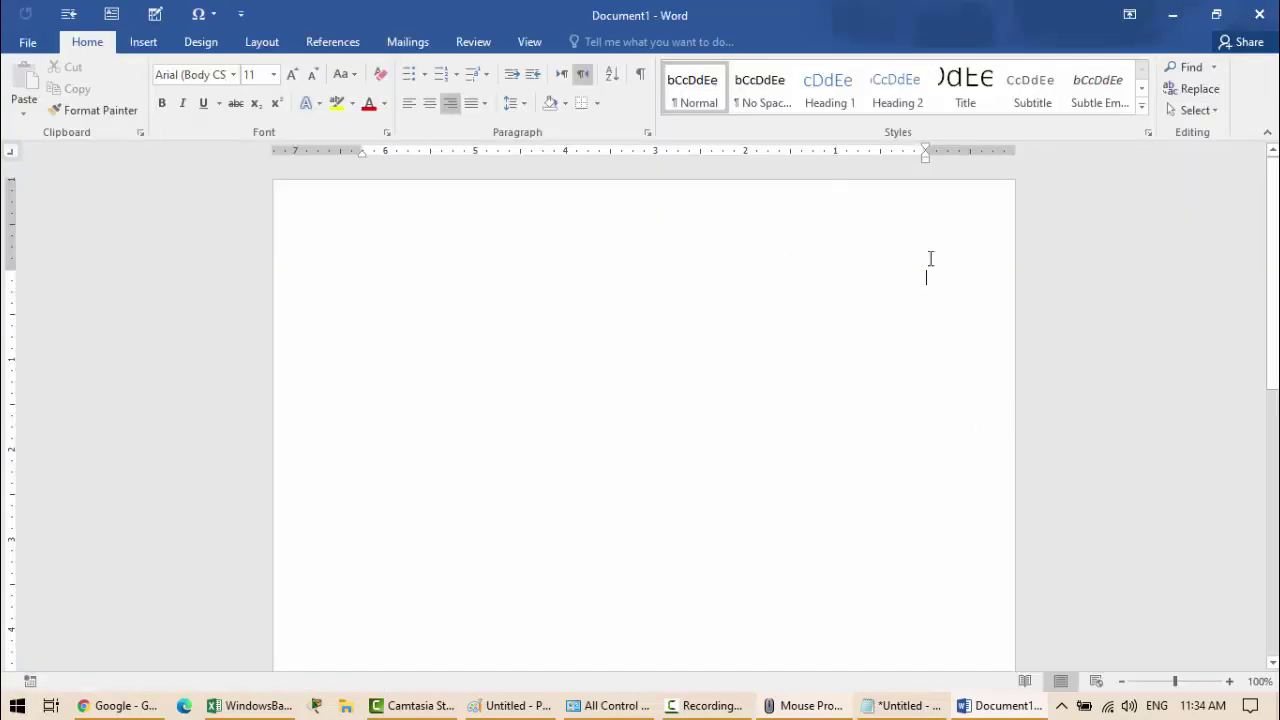
# Step: Review the mouse button and wheel settings, and return to the blank Word document
pyautogui.hotkey('alt', 'Tab')
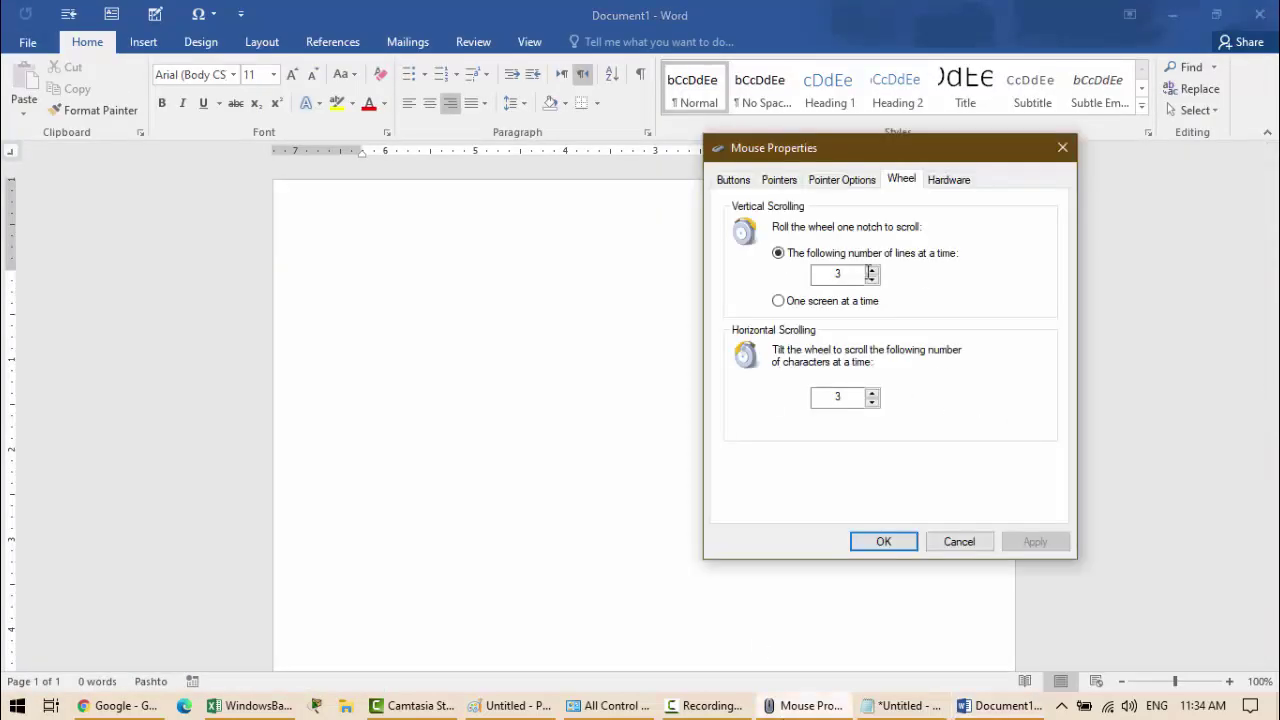
pyautogui.click(747, 179)
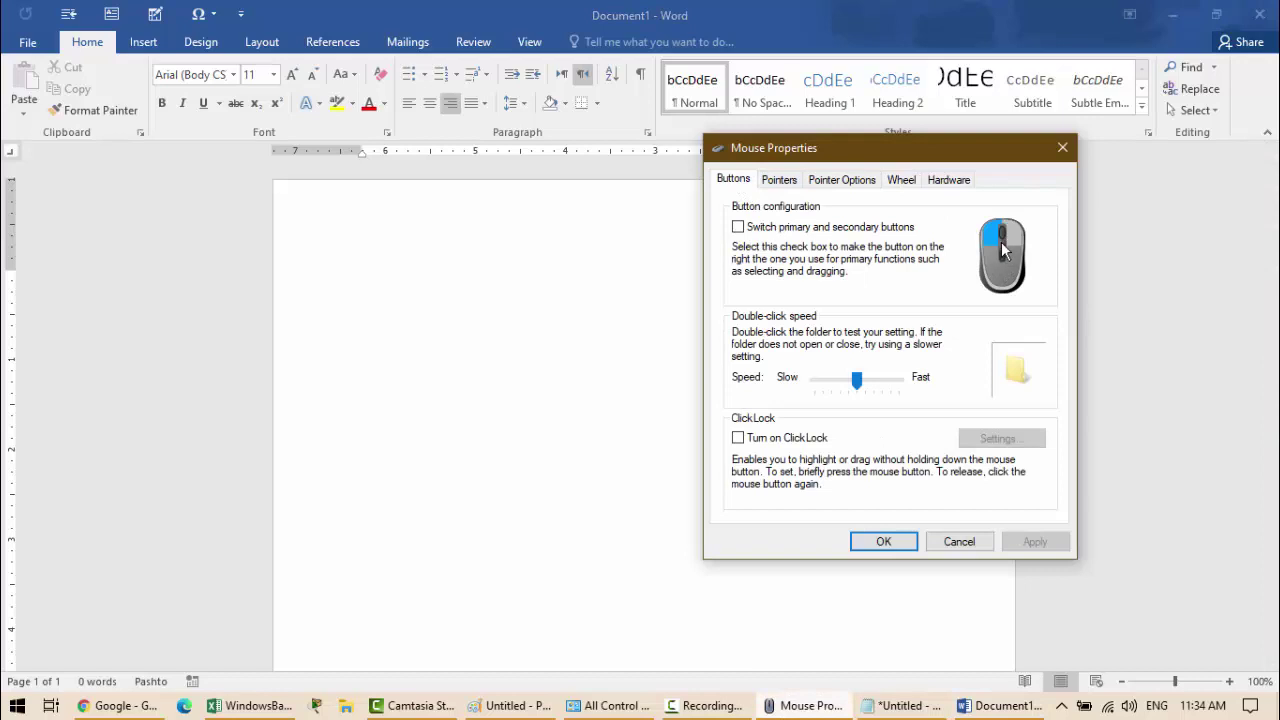
pyautogui.click(905, 178)
pyautogui.click(973, 28)
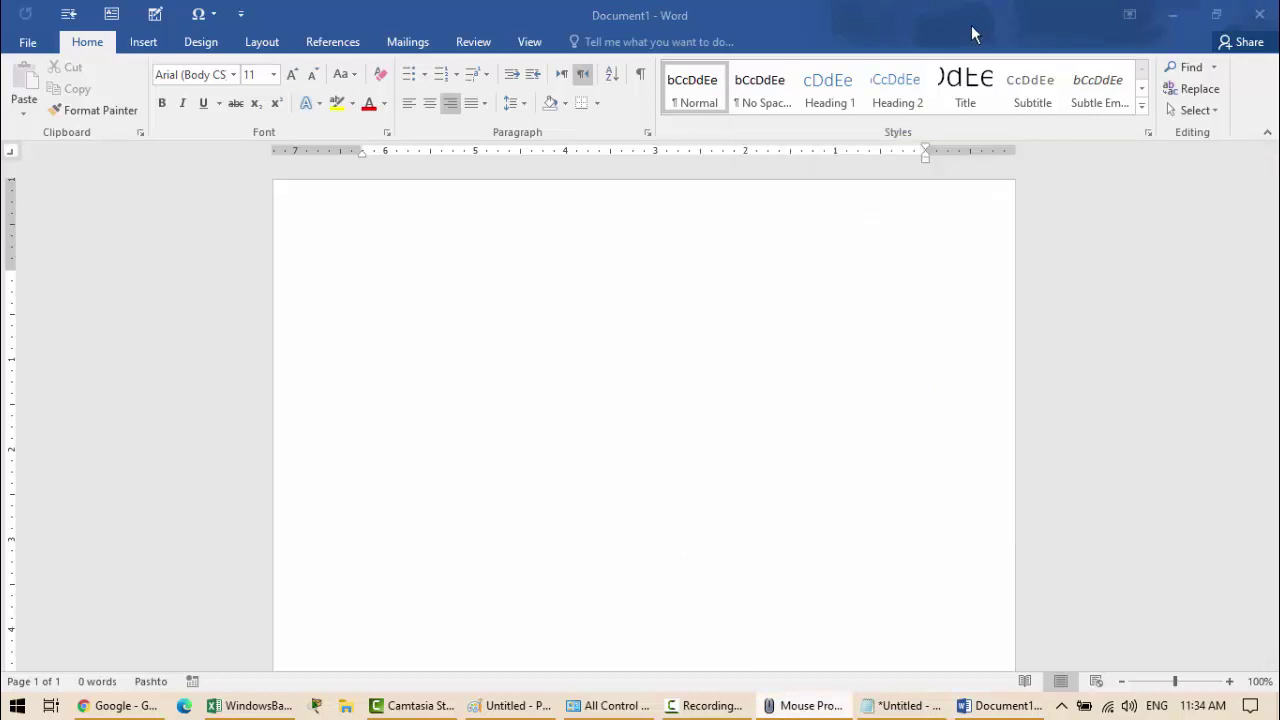
# Step: Switch the input language to English, left-align the paragraph and fill the document with several pages of generated sample text
pyautogui.hotkey('alt', 'shift')
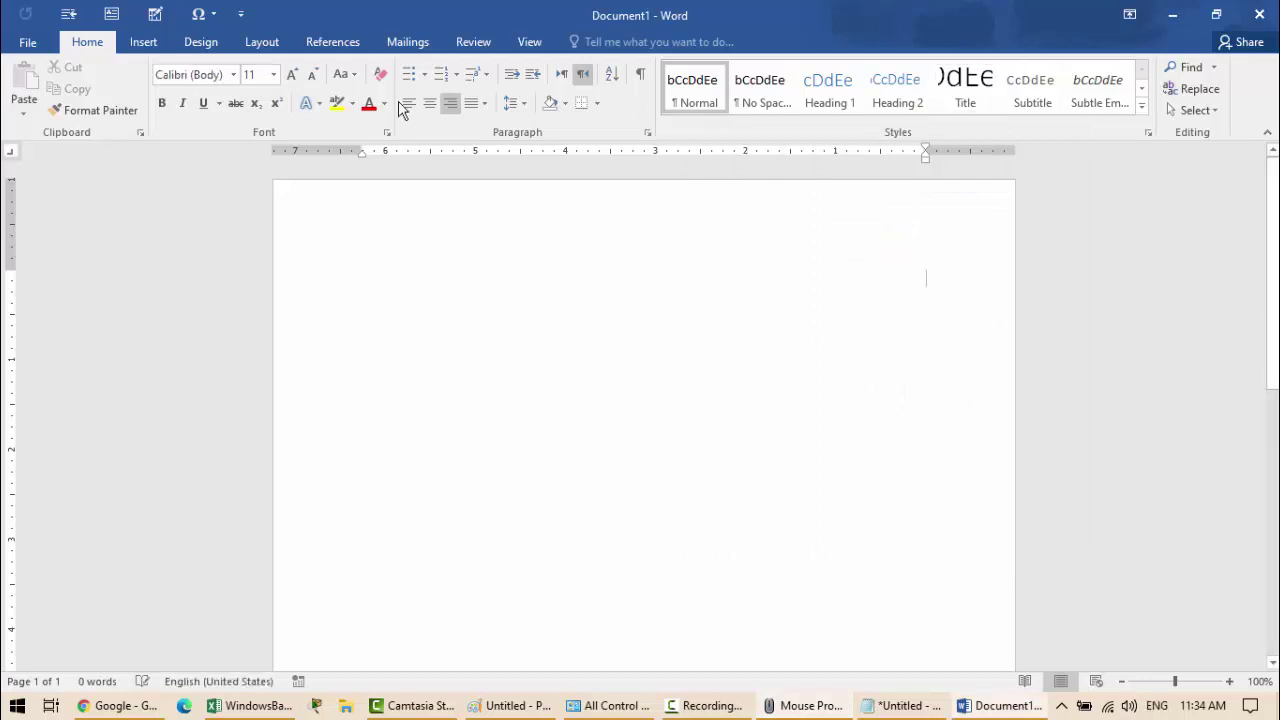
pyautogui.hotkey('ctrl', 'shift')
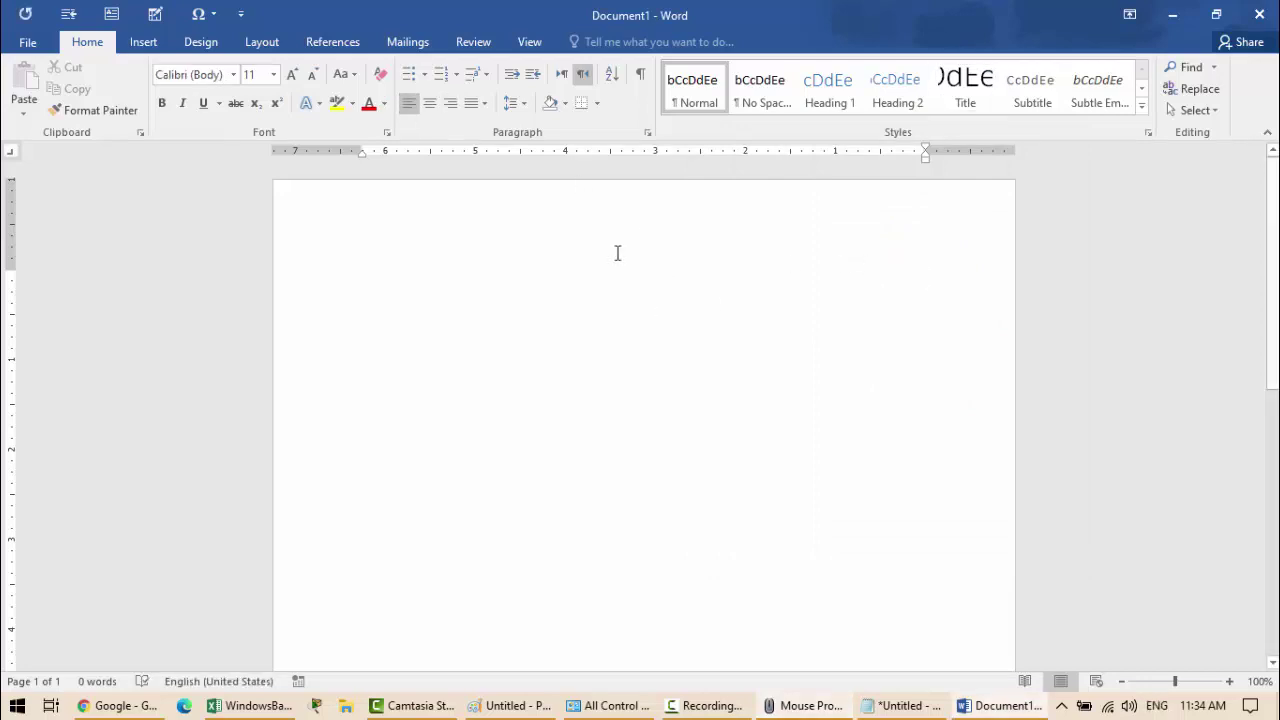
pyautogui.write('=')
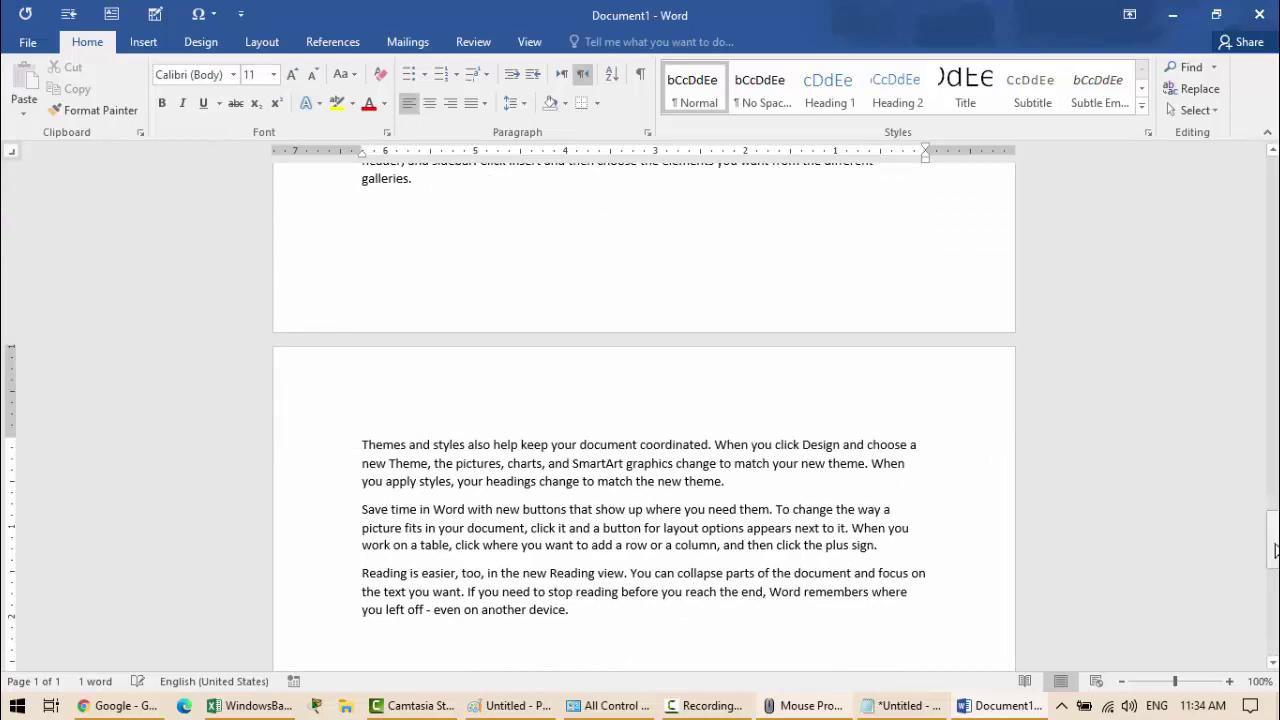
# Step: Return to the start of the sample text and test wheel scrolling at three lines per notch
pyautogui.moveTo(1273, 545); pyautogui.dragTo(1273, 190)
pyautogui.doubleClick(644, 392)
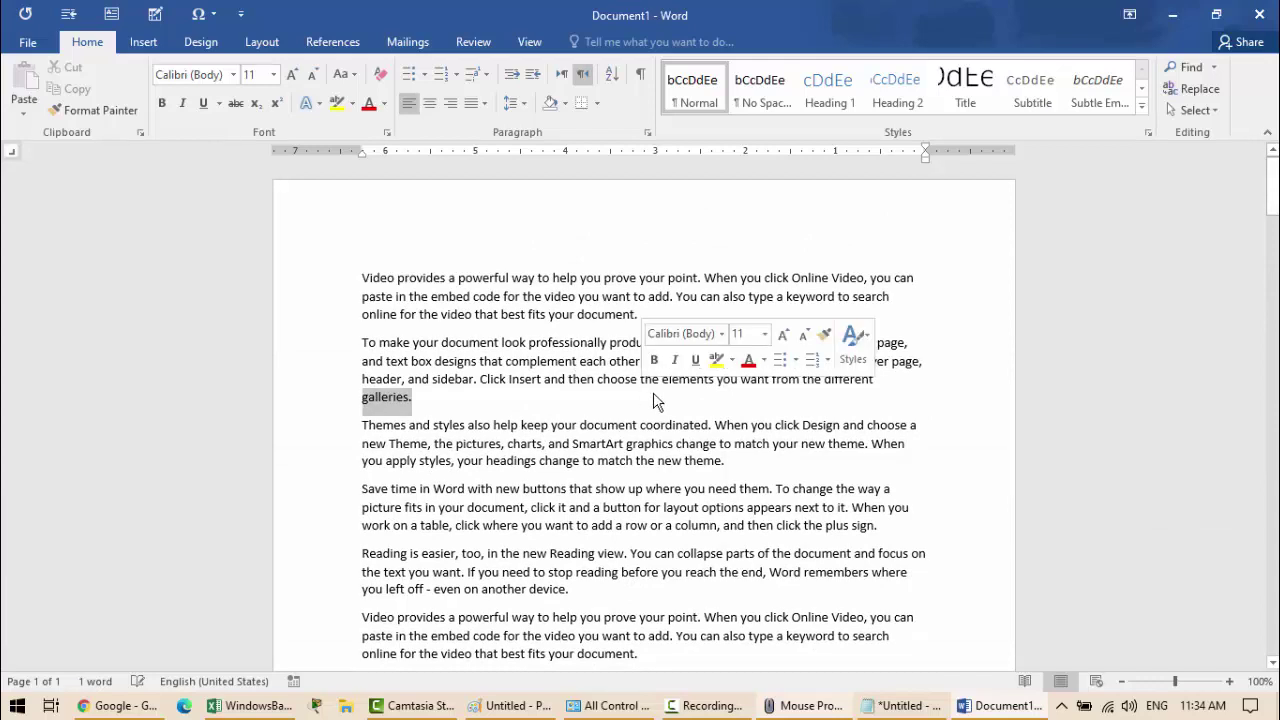
pyautogui.click(615, 361)
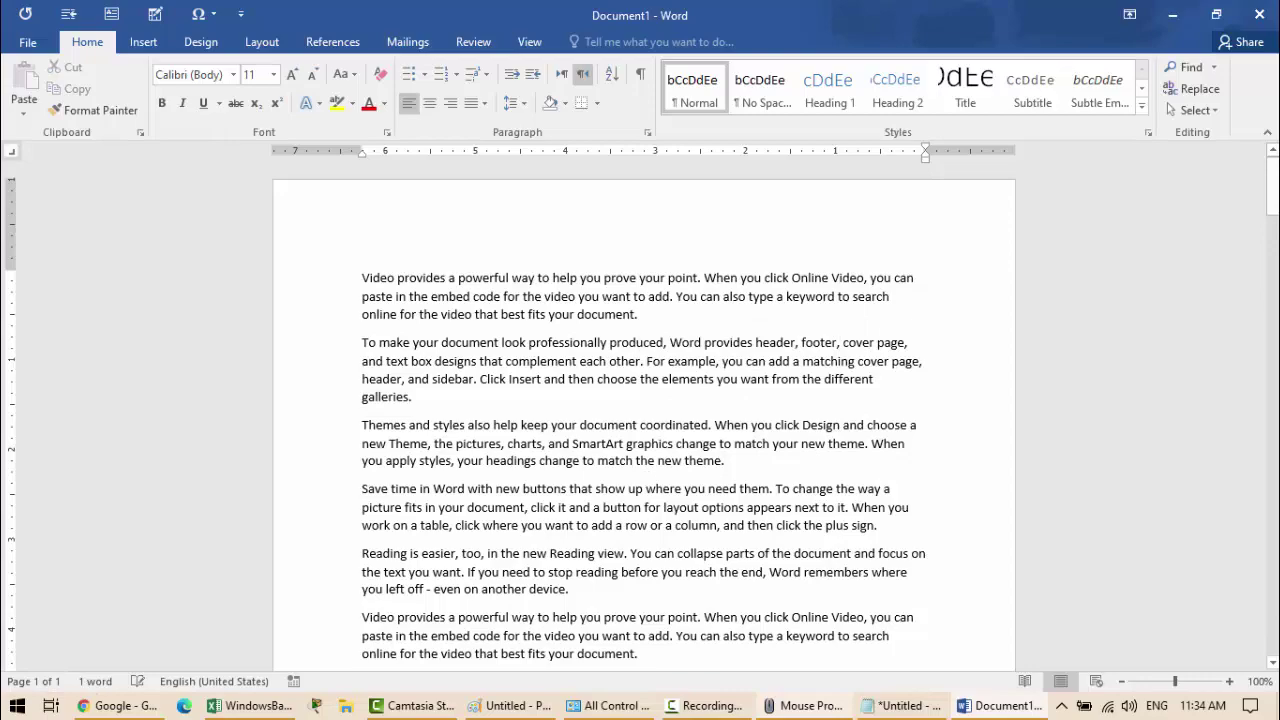
pyautogui.moveTo(1273, 192)
pyautogui.mouseDown()
pyautogui.moveTo(1273, 610)
pyautogui.moveTo(1273, 185)
pyautogui.mouseUp()
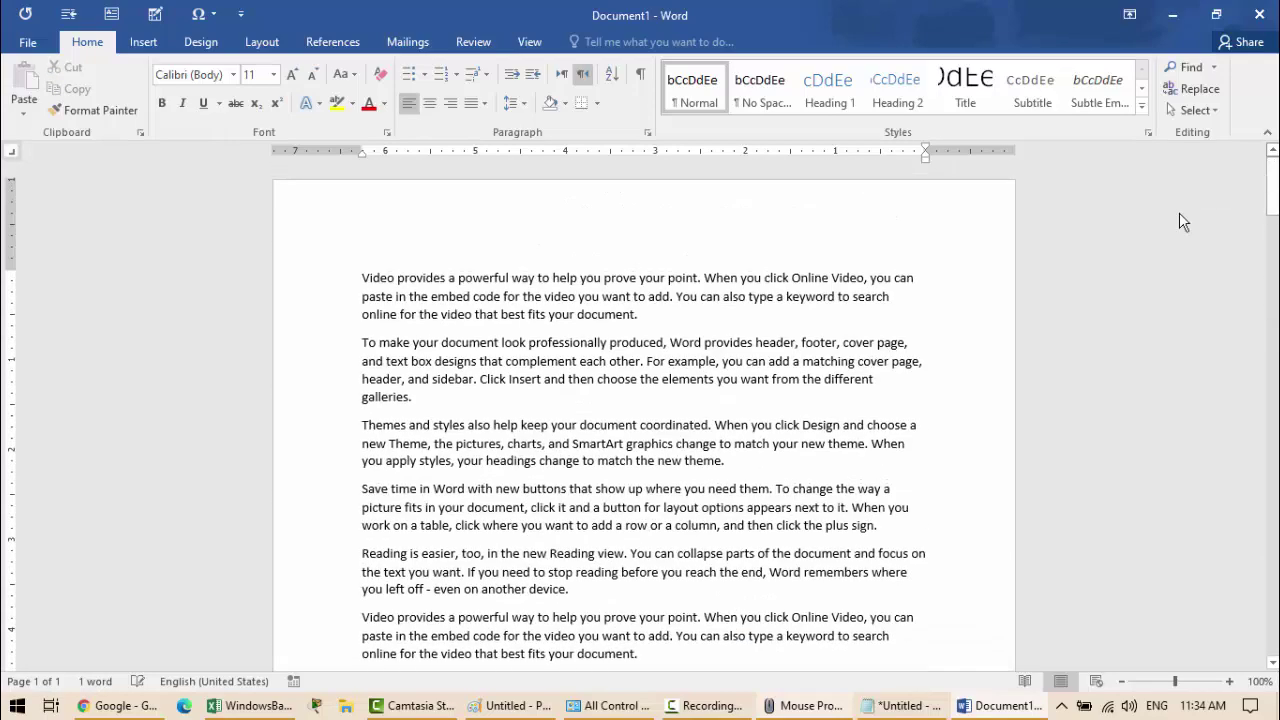
pyautogui.doubleClick(826, 389)
pyautogui.click(622, 361)
pyautogui.scroll(-2, 824, 318)
pyautogui.scroll(-6, 824, 318)
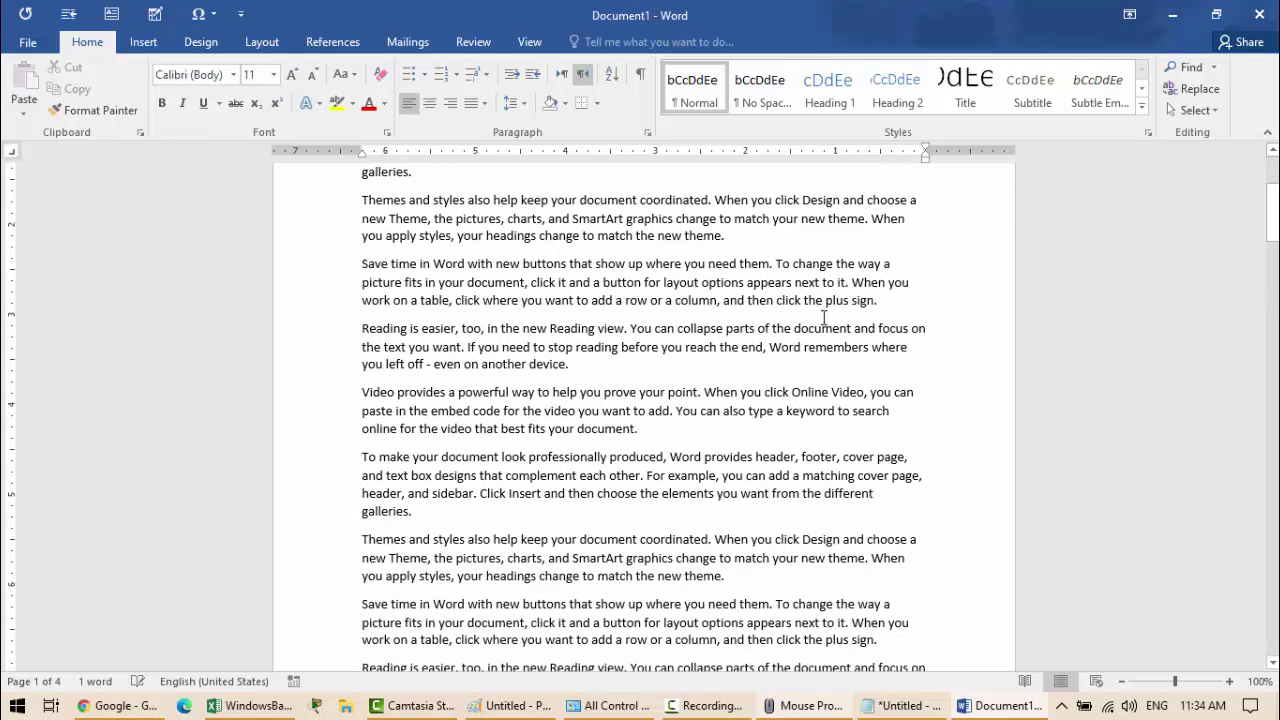
pyautogui.scroll(-4, 824, 328)
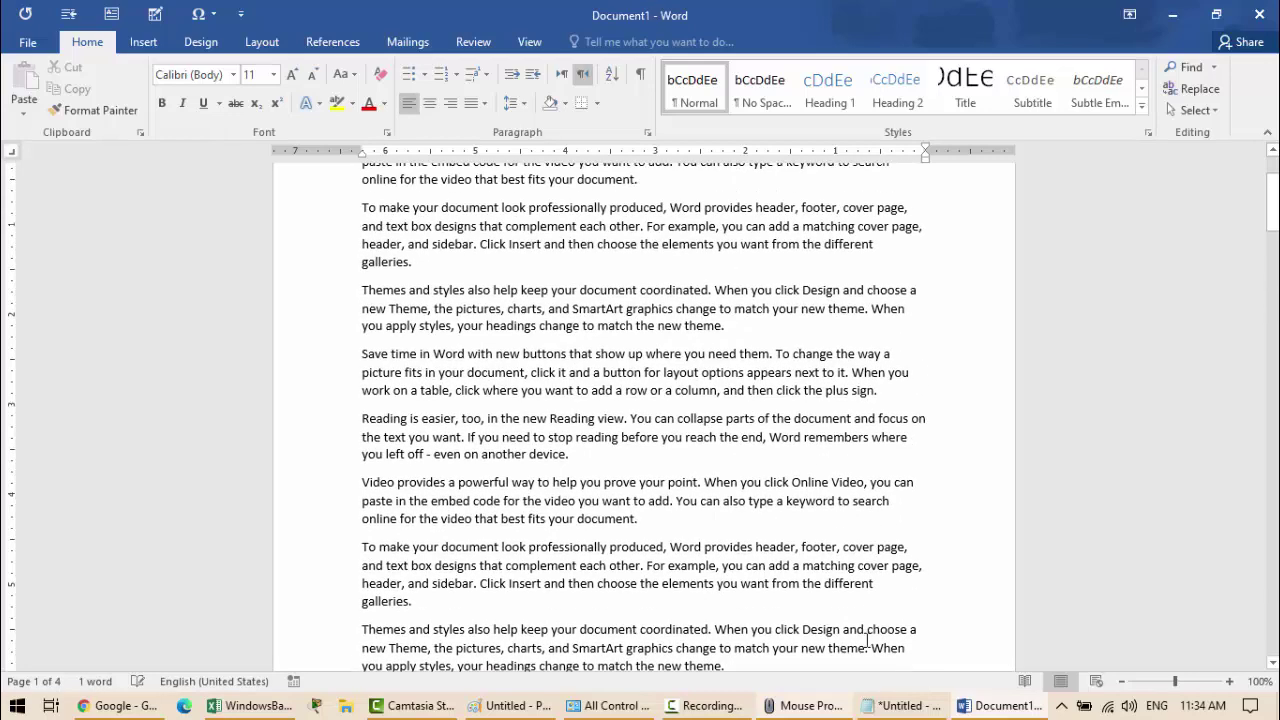
# Step: Set vertical wheel scrolling to one screen at a time and apply it
pyautogui.click(803, 706)
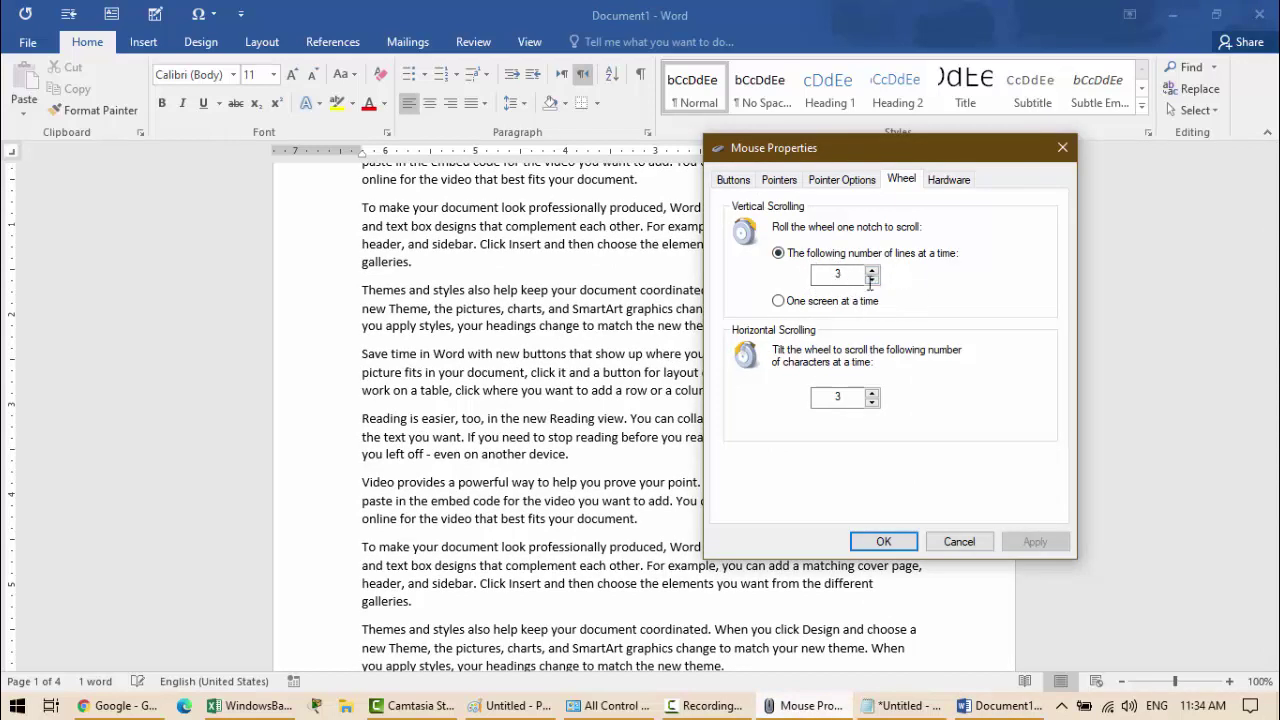
pyautogui.click(808, 305)
pyautogui.click(1033, 541)
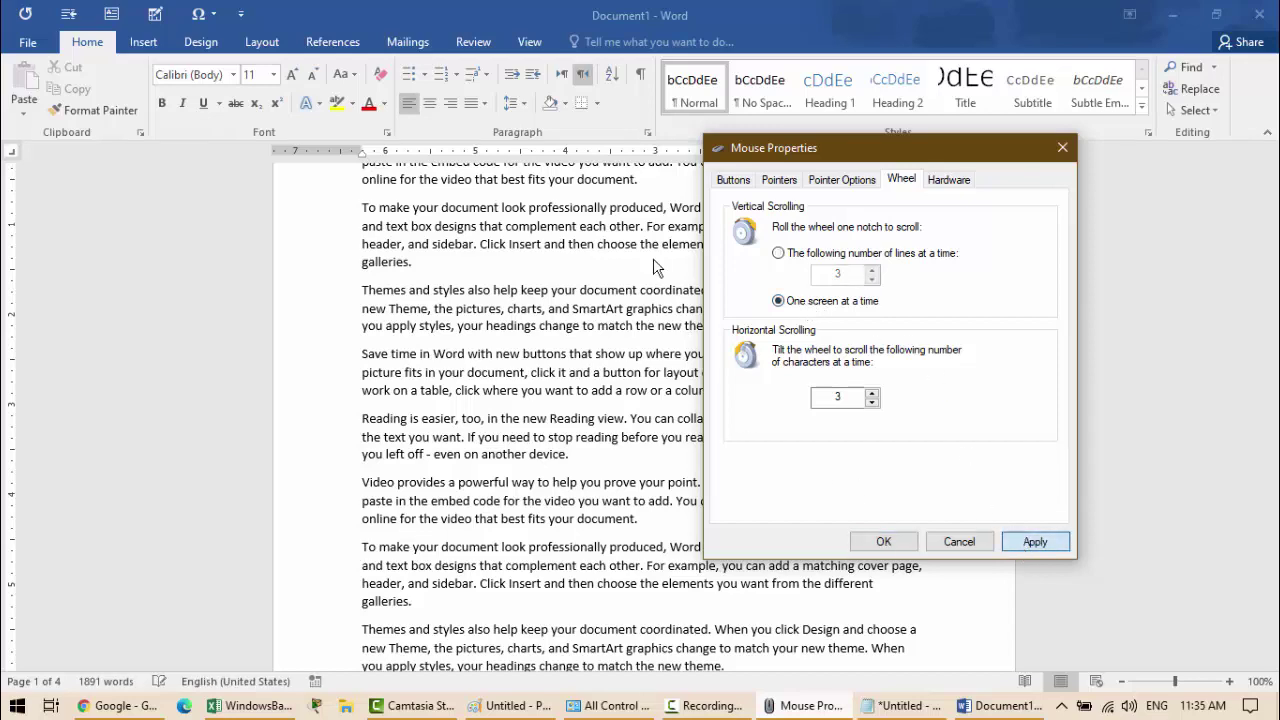
# Step: Test one-screen-at-a-time wheel scrolling in the Word document and return to its first page
pyautogui.click(641, 228)
pyautogui.scroll(-2, 640, 226)
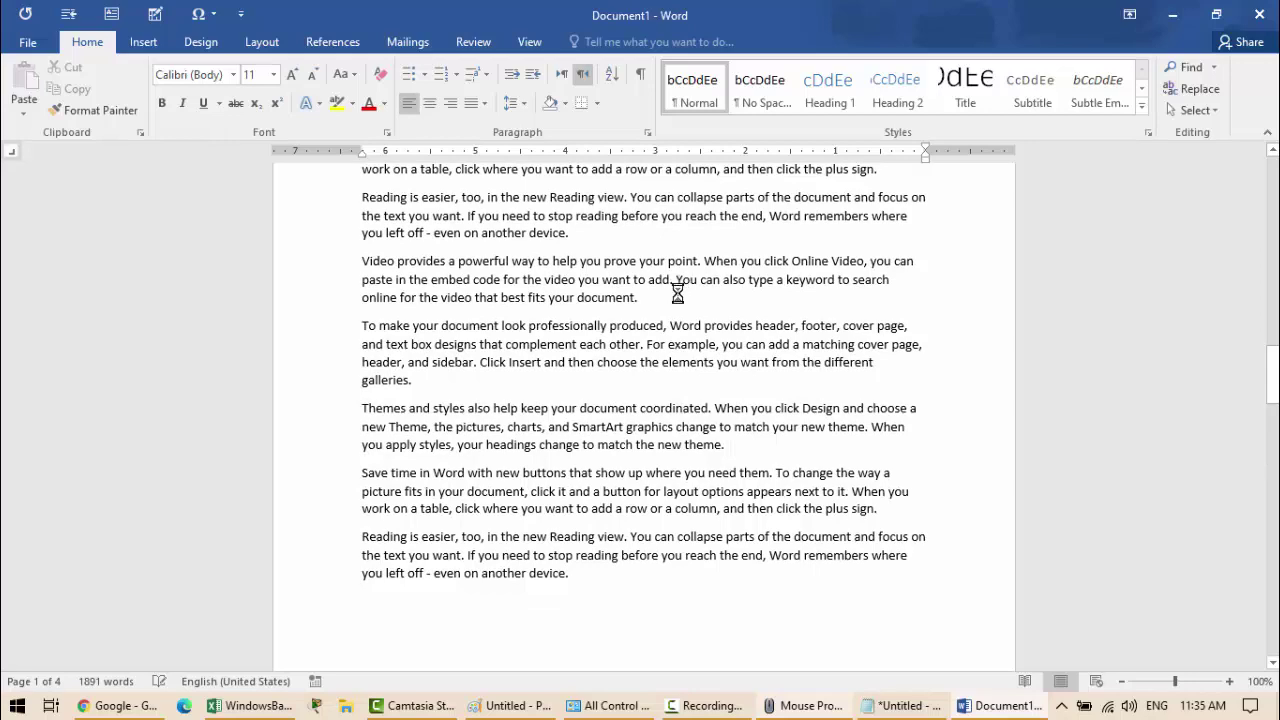
pyautogui.hotkey('shift', 'Home')
pyautogui.press('Down')
pyautogui.press('Down')
pyautogui.press('Down')
pyautogui.press('Down')
pyautogui.hotkey('shift', 'End')
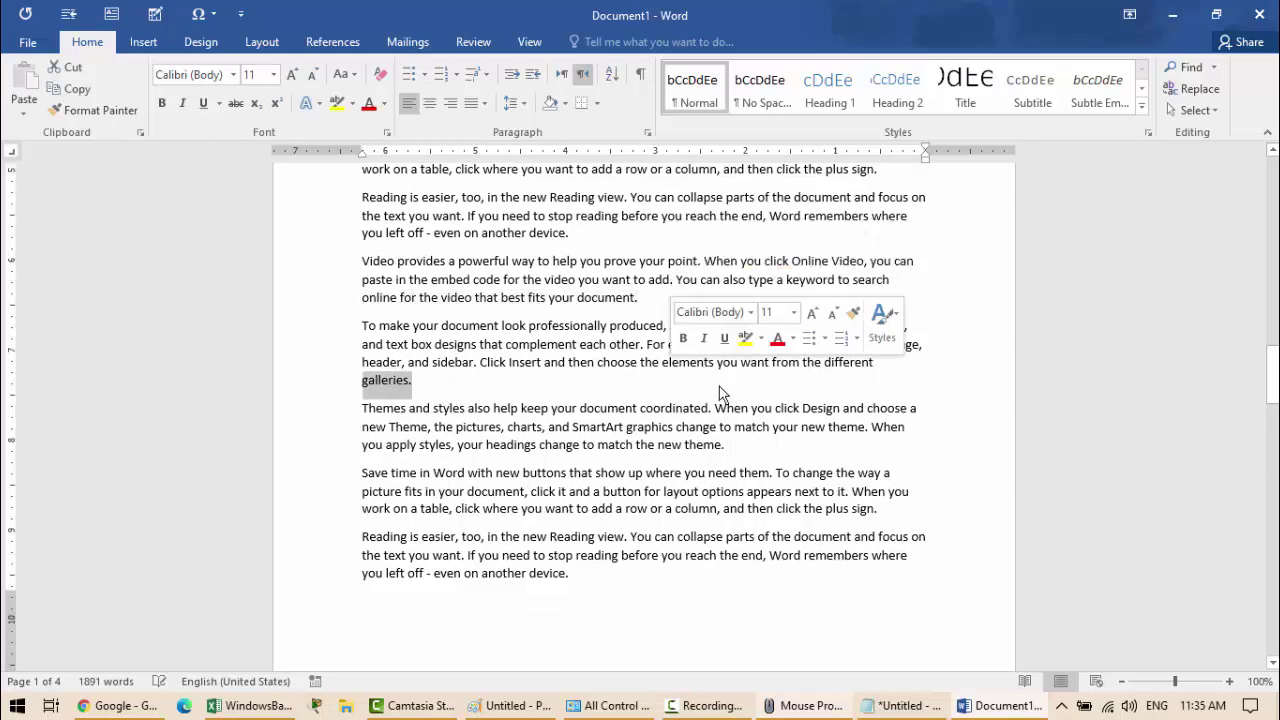
pyautogui.hotkey('ctrl', 'Return')
pyautogui.hotkey('ctrl', 'z')
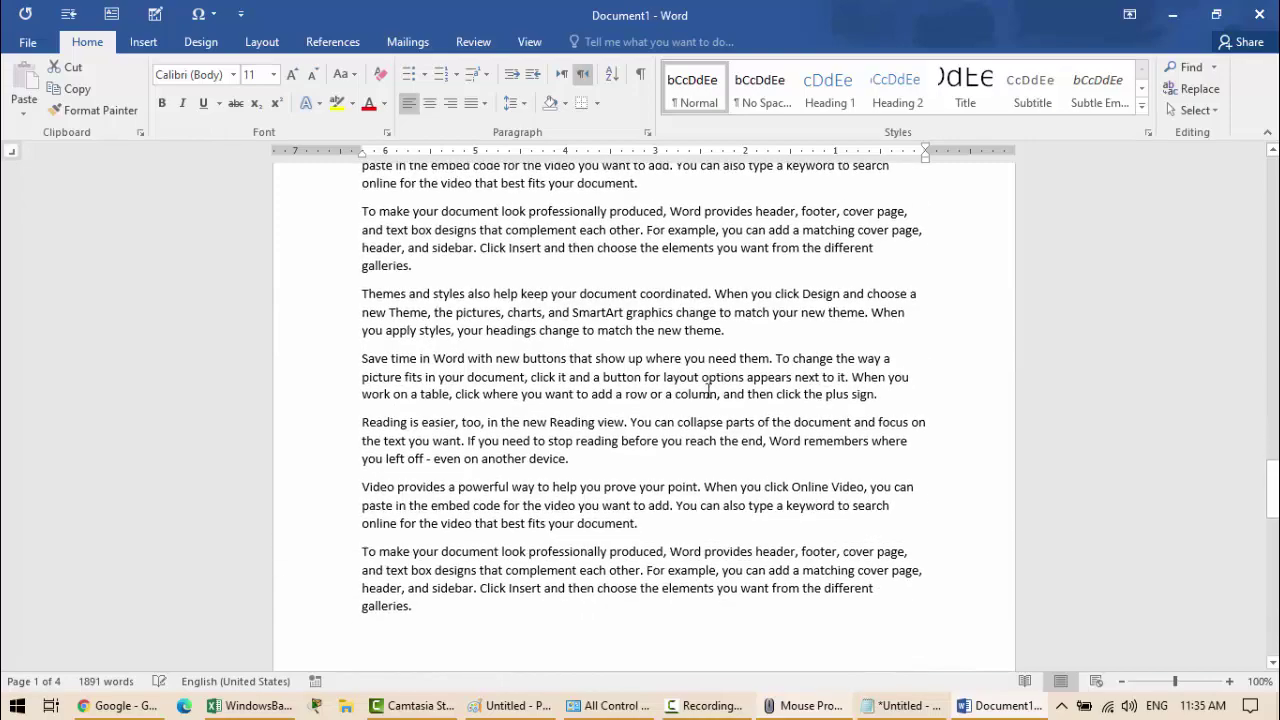
pyautogui.moveTo(1272, 450); pyautogui.dragTo(1272, 150)
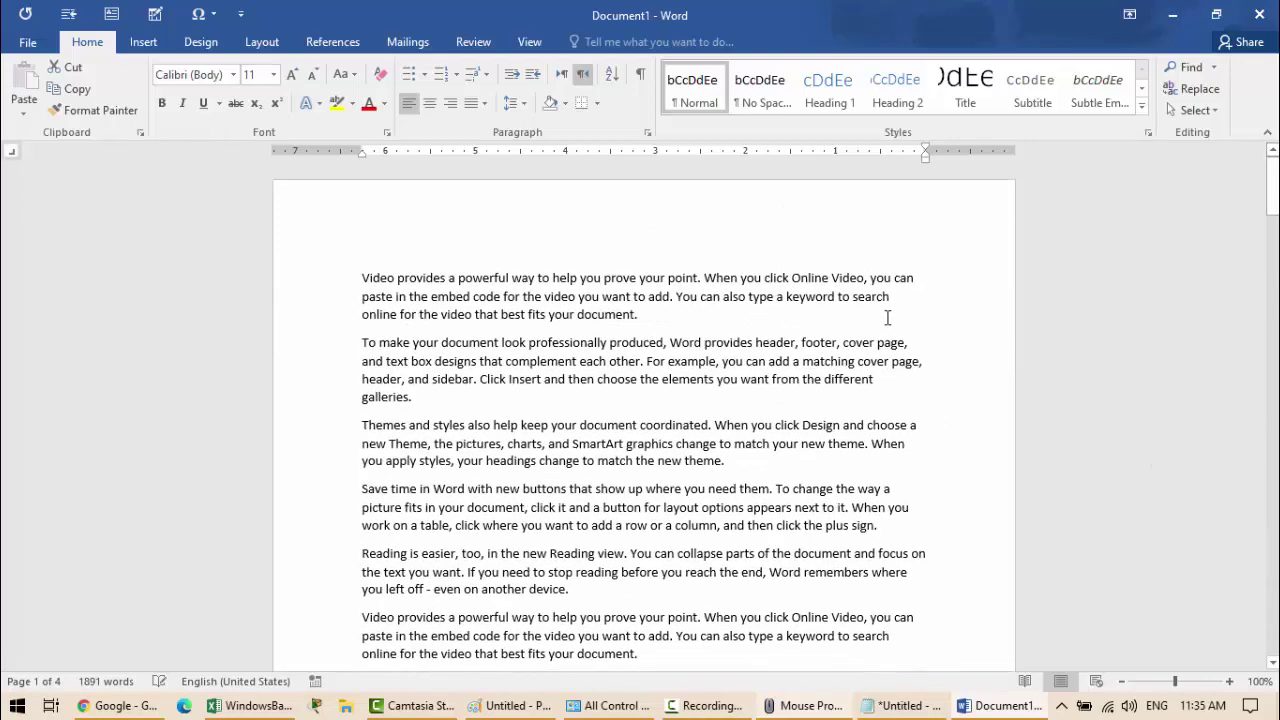
# Step: Set vertical wheel scrolling back to 3 lines at a time and apply it
pyautogui.click(840, 702)
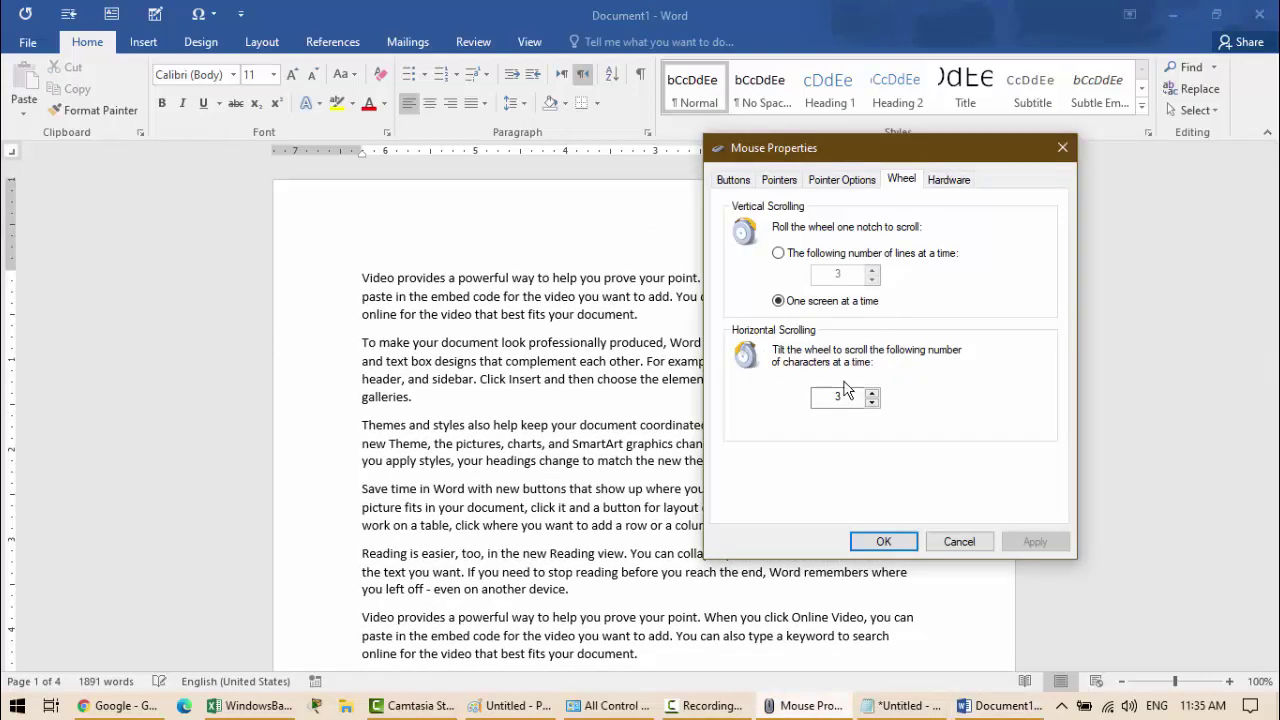
pyautogui.click(818, 258)
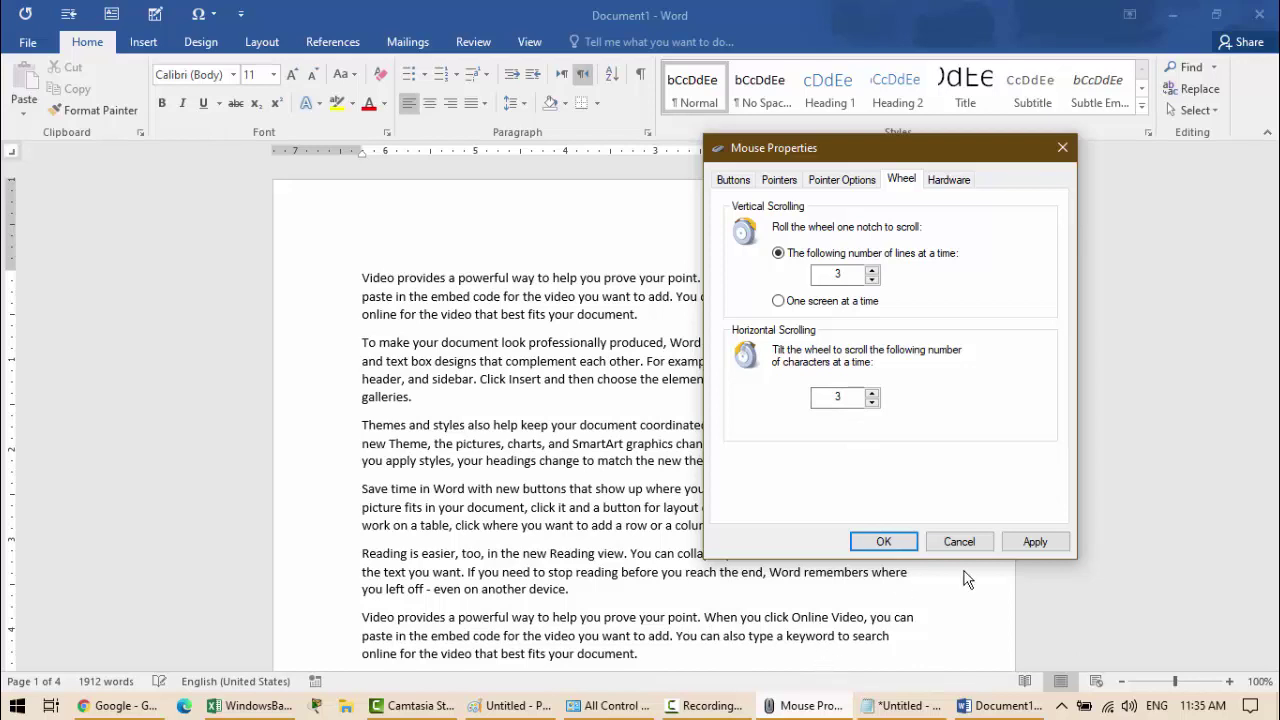
pyautogui.click(1028, 548)
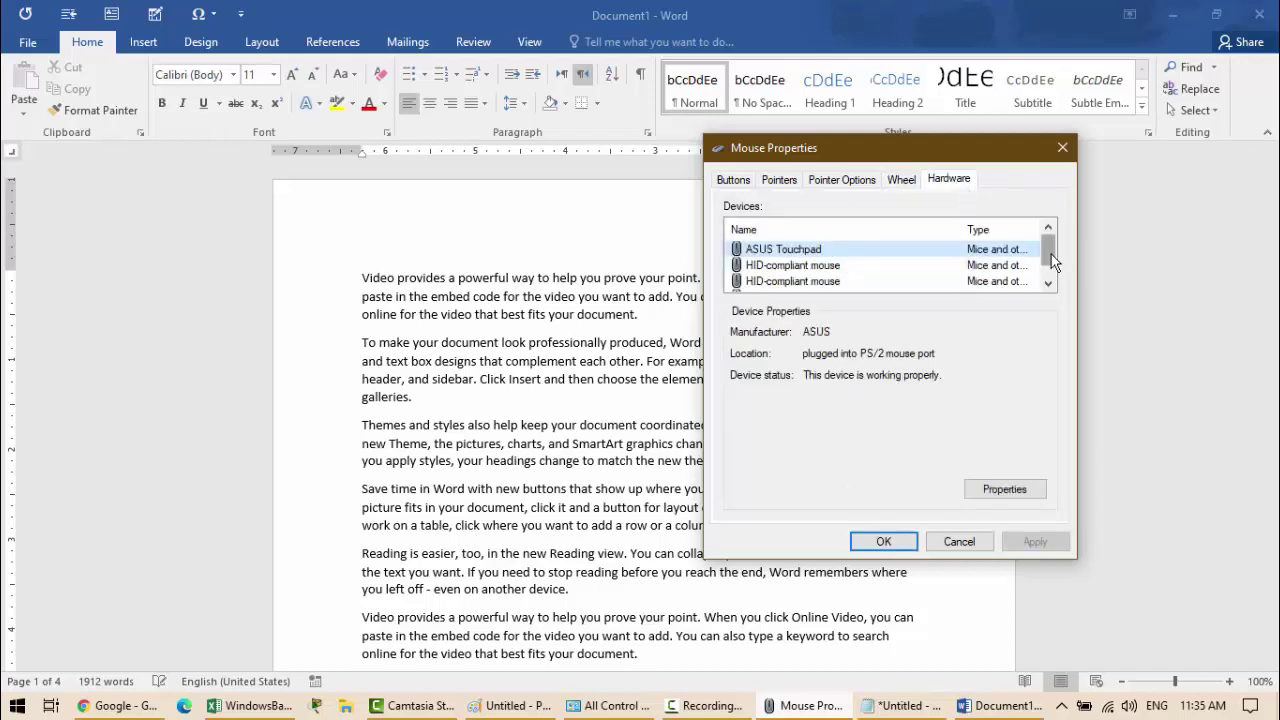
# Step: Examine the mouse hardware list and the manufacturer, location and status of both HID-compliant mouse entries
pyautogui.moveTo(1053, 262)
pyautogui.mouseDown()
pyautogui.moveTo(1049, 289)
pyautogui.moveTo(1050, 240)
pyautogui.mouseUp()
pyautogui.click(800, 265)
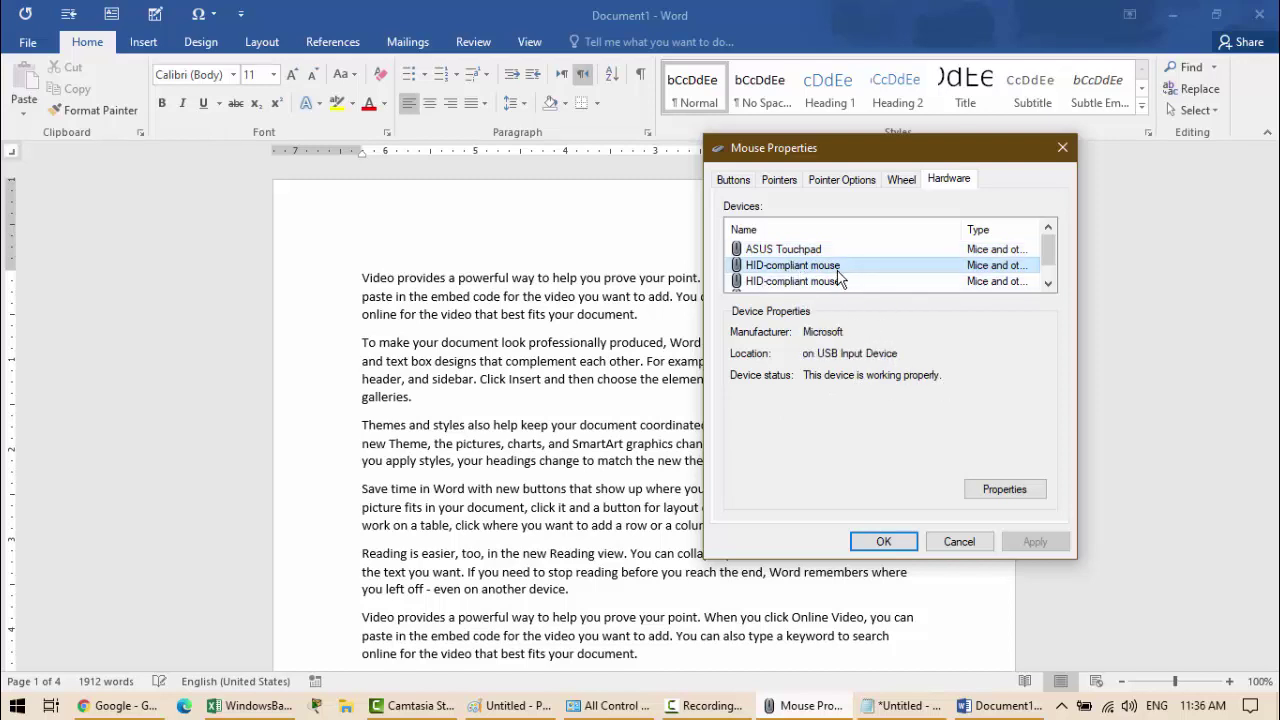
pyautogui.moveTo(915, 360); pyautogui.dragTo(802, 348)
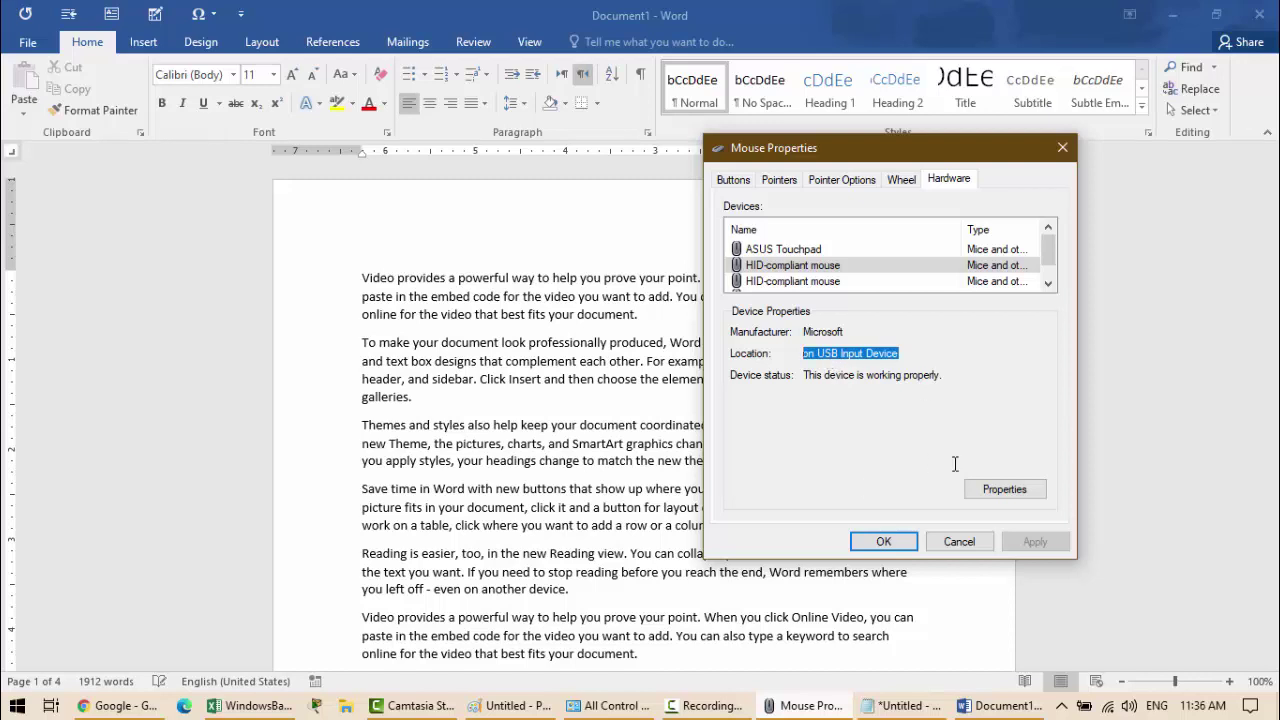
pyautogui.click(815, 282)
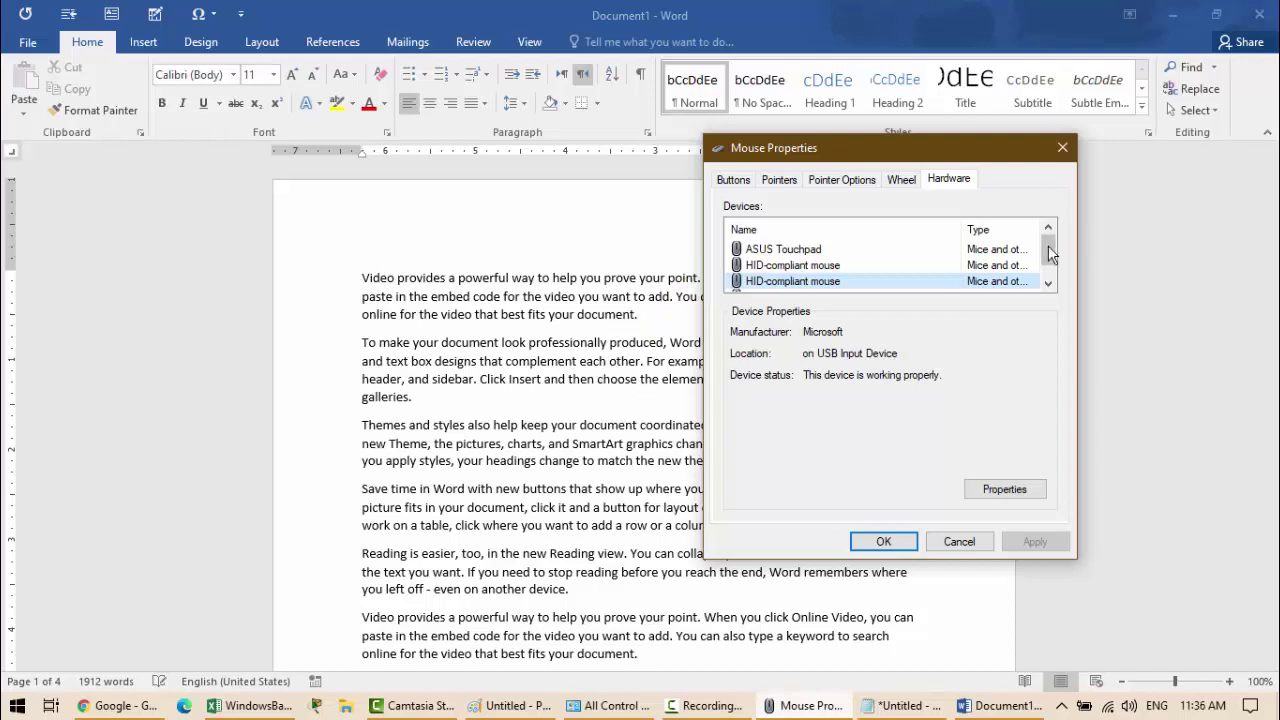
# Step: Examine the device properties of the remaining HID-compliant mouse entries in the hardware list
pyautogui.click(1048, 283)
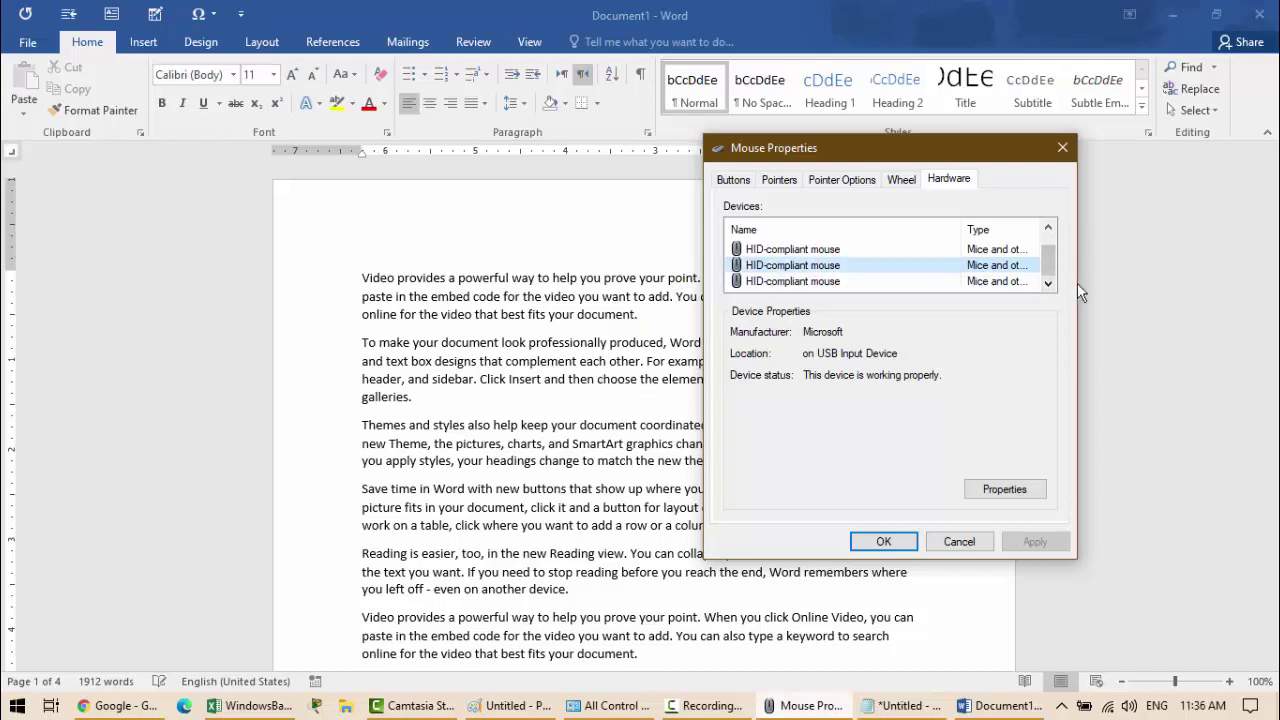
pyautogui.click(815, 283)
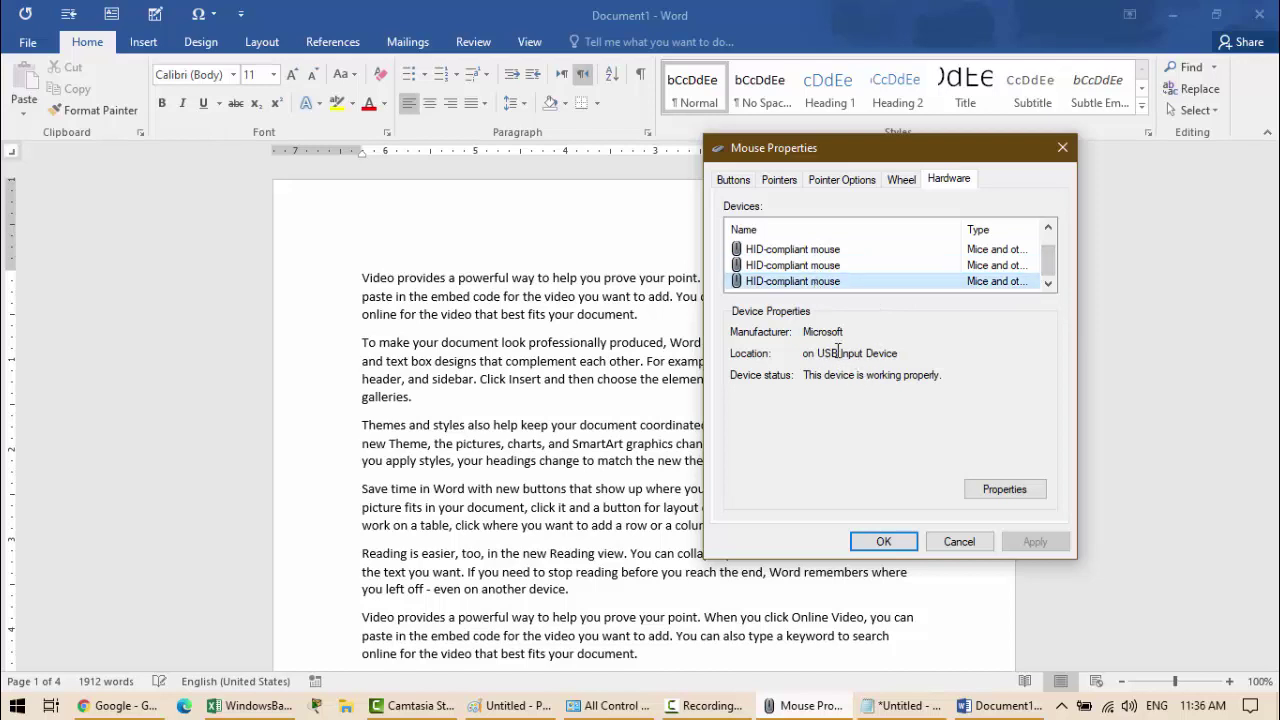
pyautogui.click(818, 268)
pyautogui.click(980, 249)
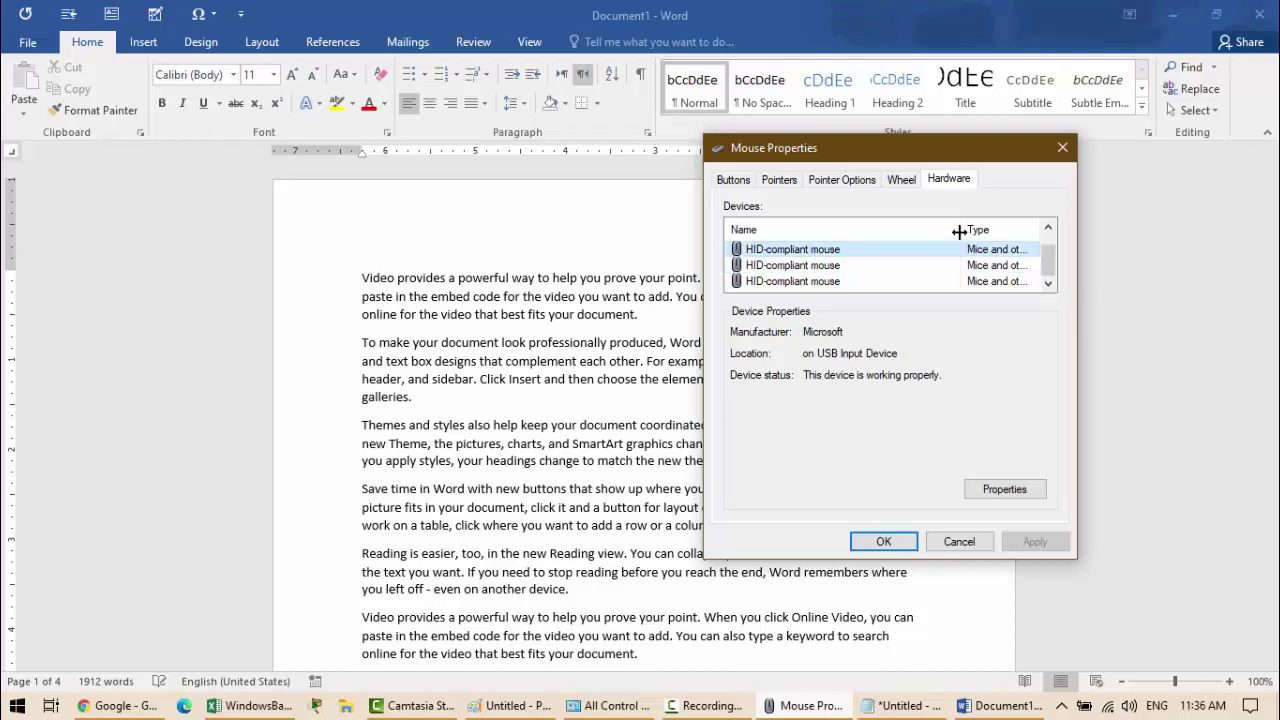
# Step: Narrow the Name column to reveal the full device types, review the device list and close the mouse properties with OK
pyautogui.moveTo(960, 229); pyautogui.dragTo(863, 231)
pyautogui.moveTo(951, 237); pyautogui.dragTo(1070, 243)
pyautogui.moveTo(982, 281); pyautogui.dragTo(935, 292)
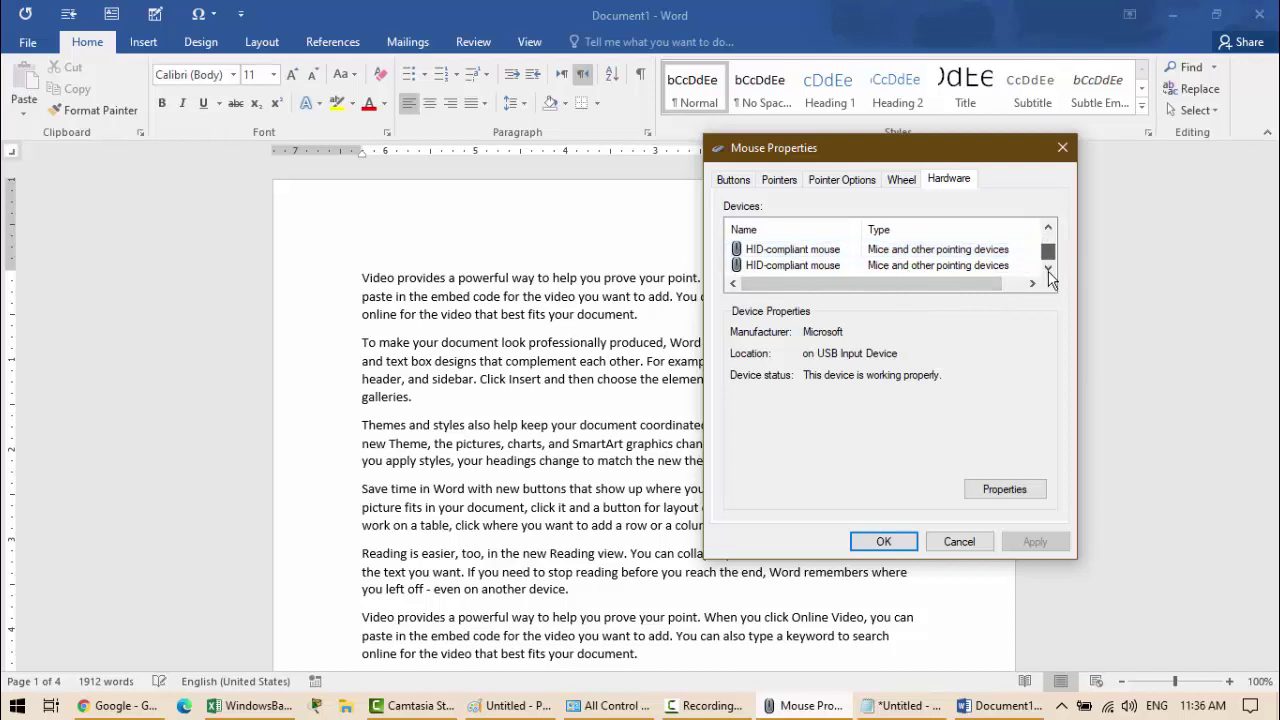
pyautogui.click(1048, 228)
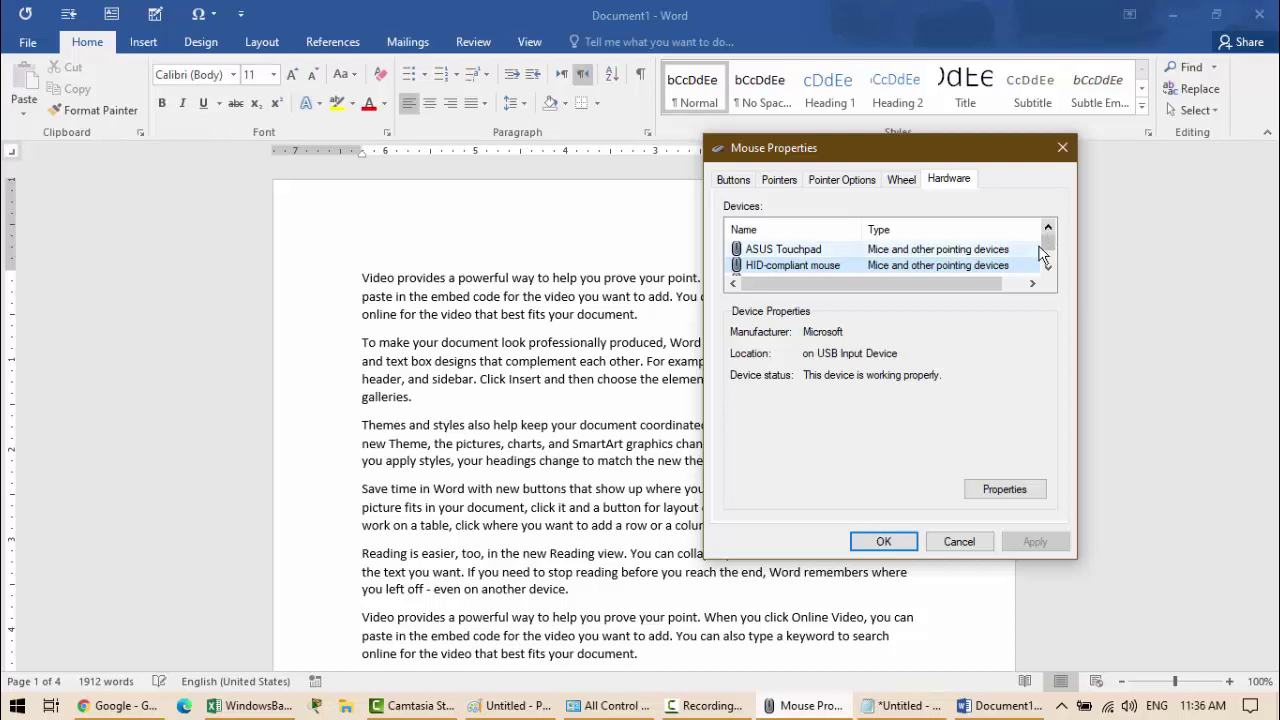
pyautogui.click(1048, 267)
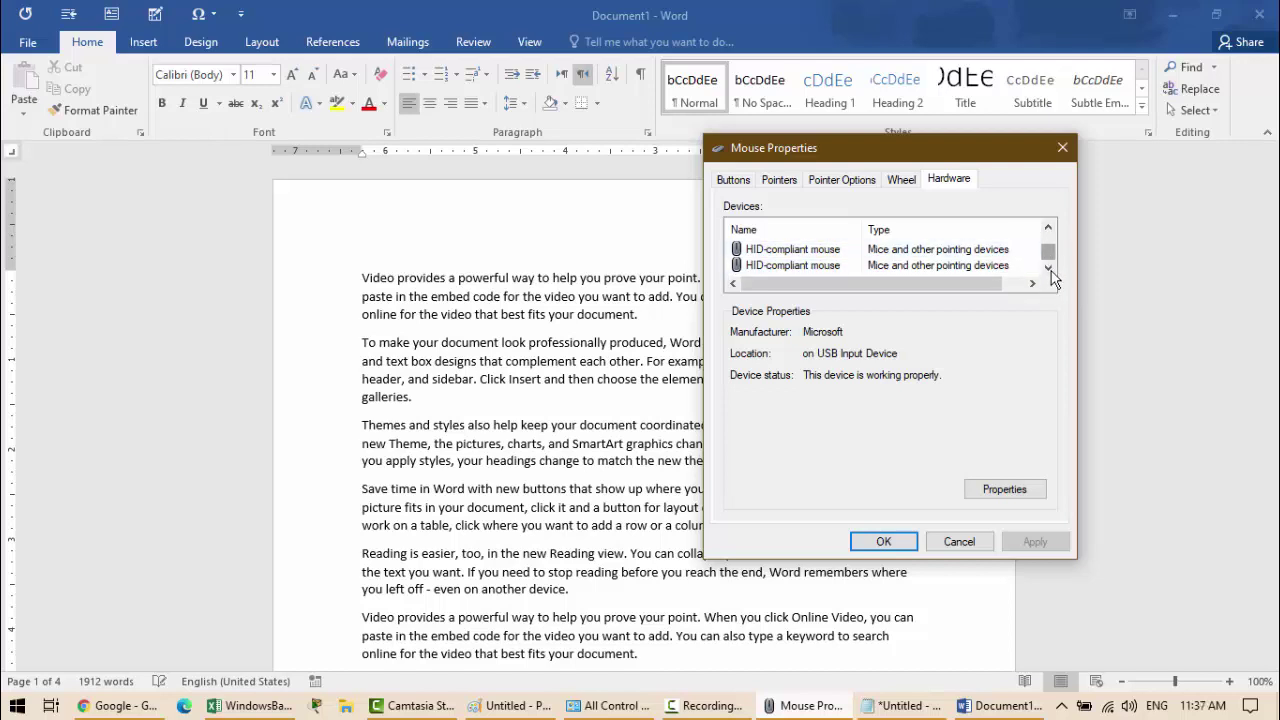
pyautogui.moveTo(1047, 262)
pyautogui.mouseDown()
pyautogui.moveTo(1048, 238)
pyautogui.moveTo(1048, 280)
pyautogui.moveTo(1045, 248)
pyautogui.mouseUp()
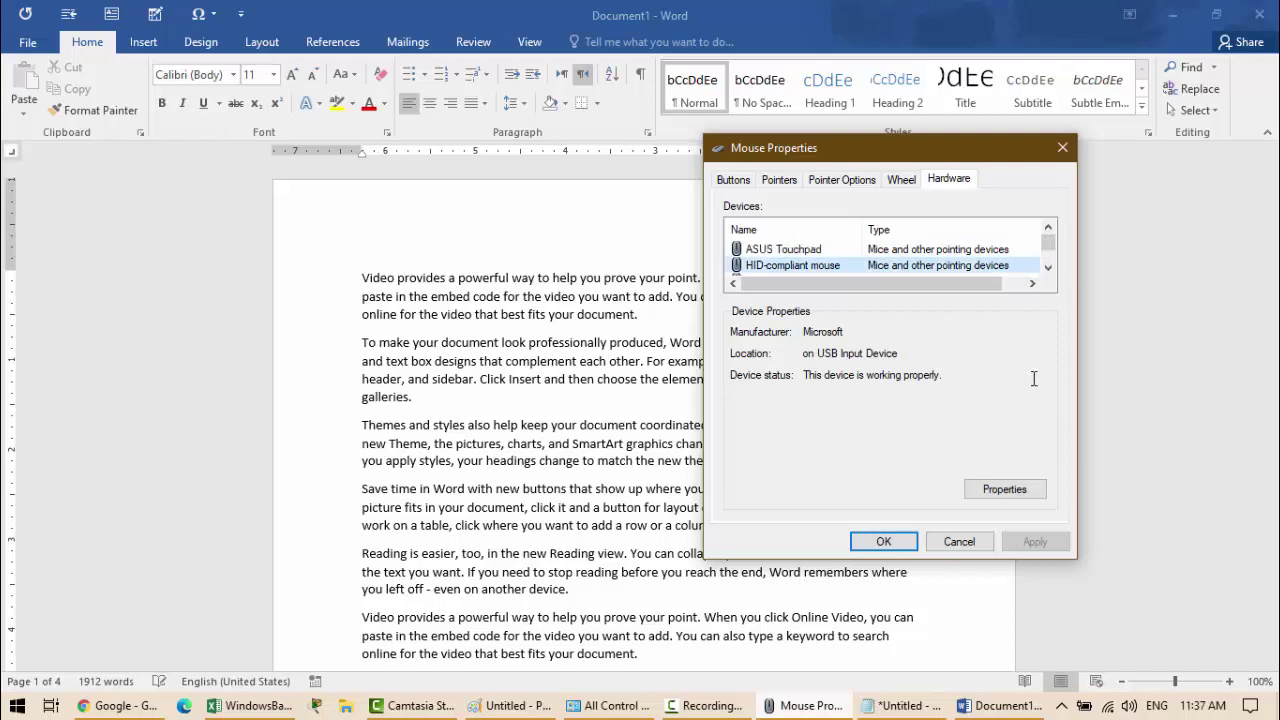
pyautogui.click(884, 543)
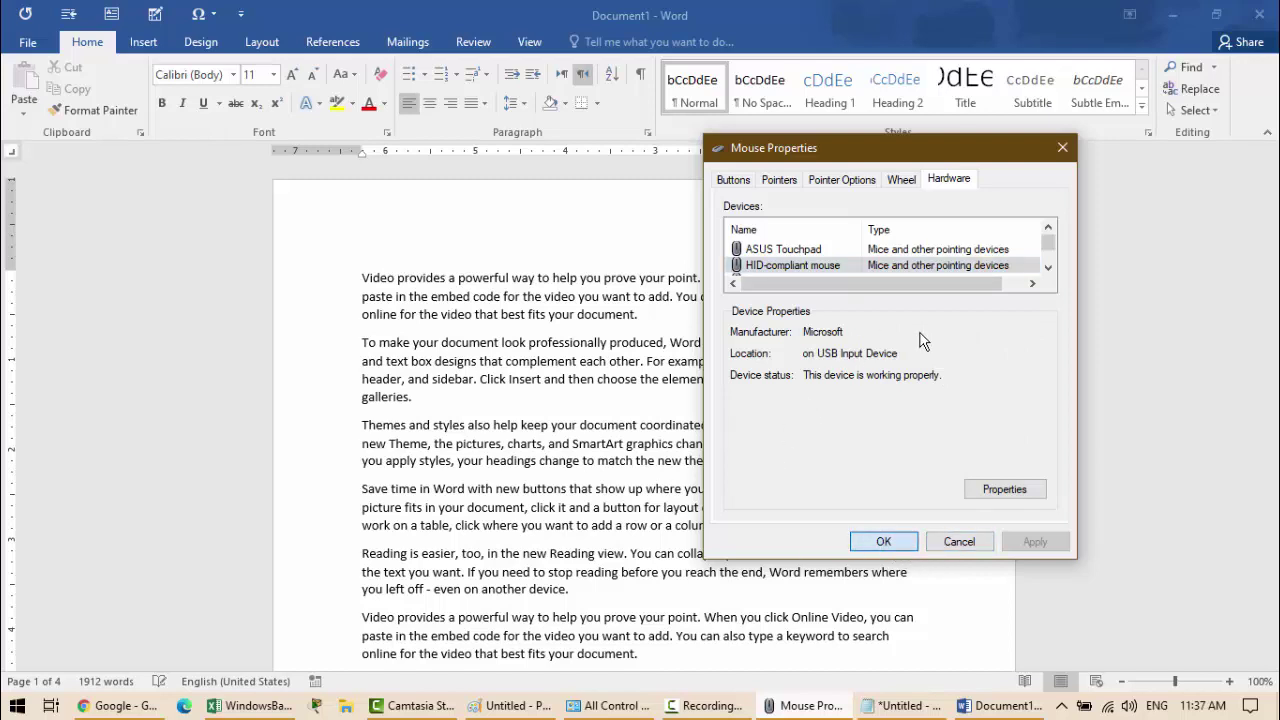
pyautogui.click(730, 362)
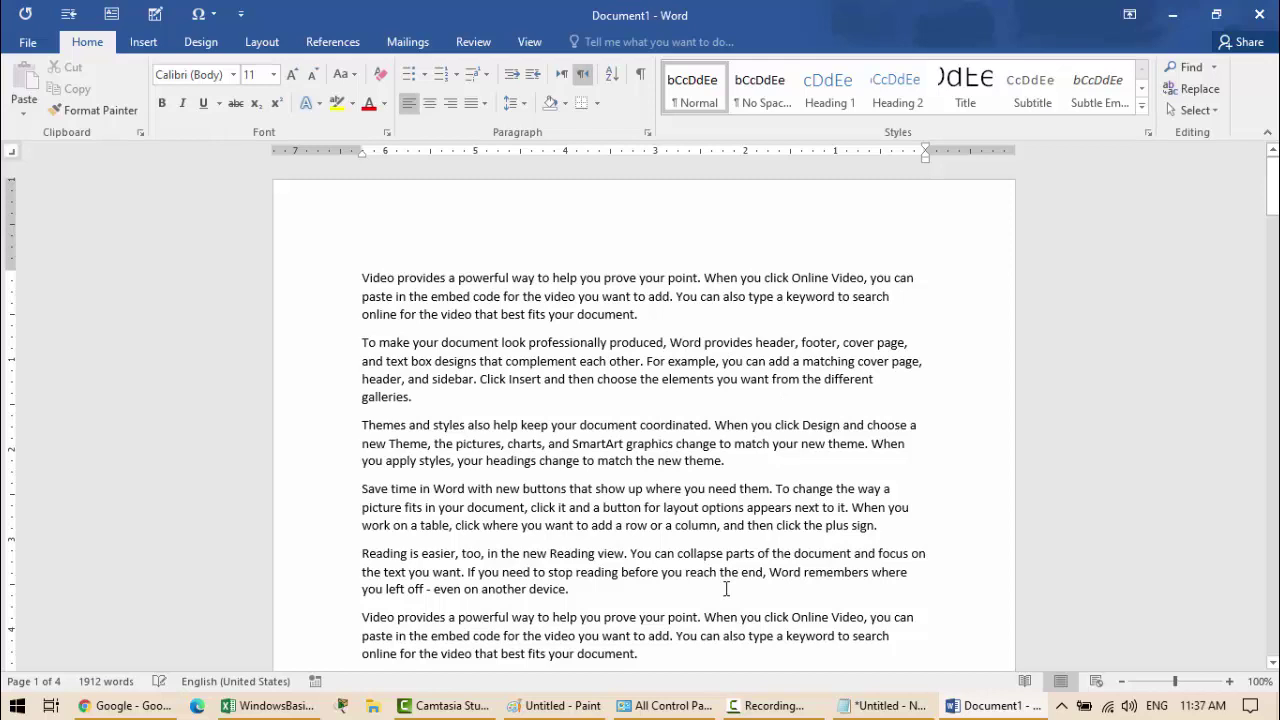
# Step: Switch to Control Panel, open the Keyboard properties and move the dialog toward the middle of the window
pyautogui.click(662, 705)
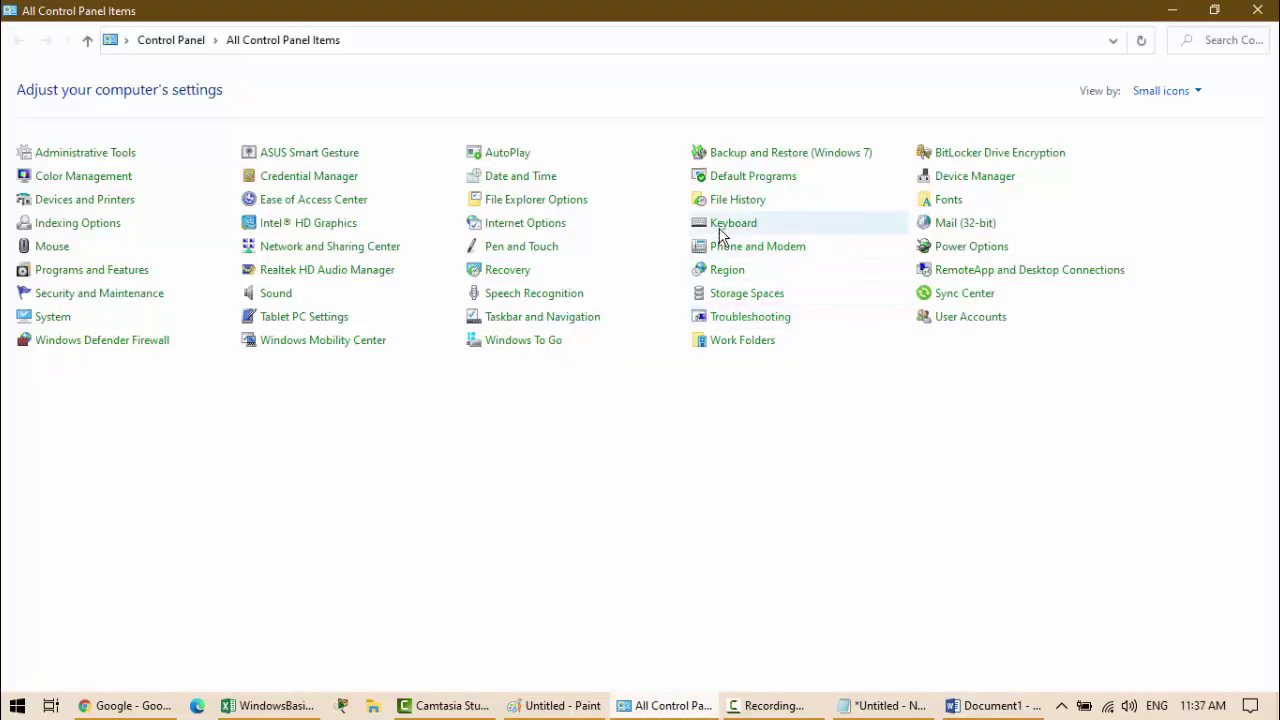
pyautogui.click(724, 226)
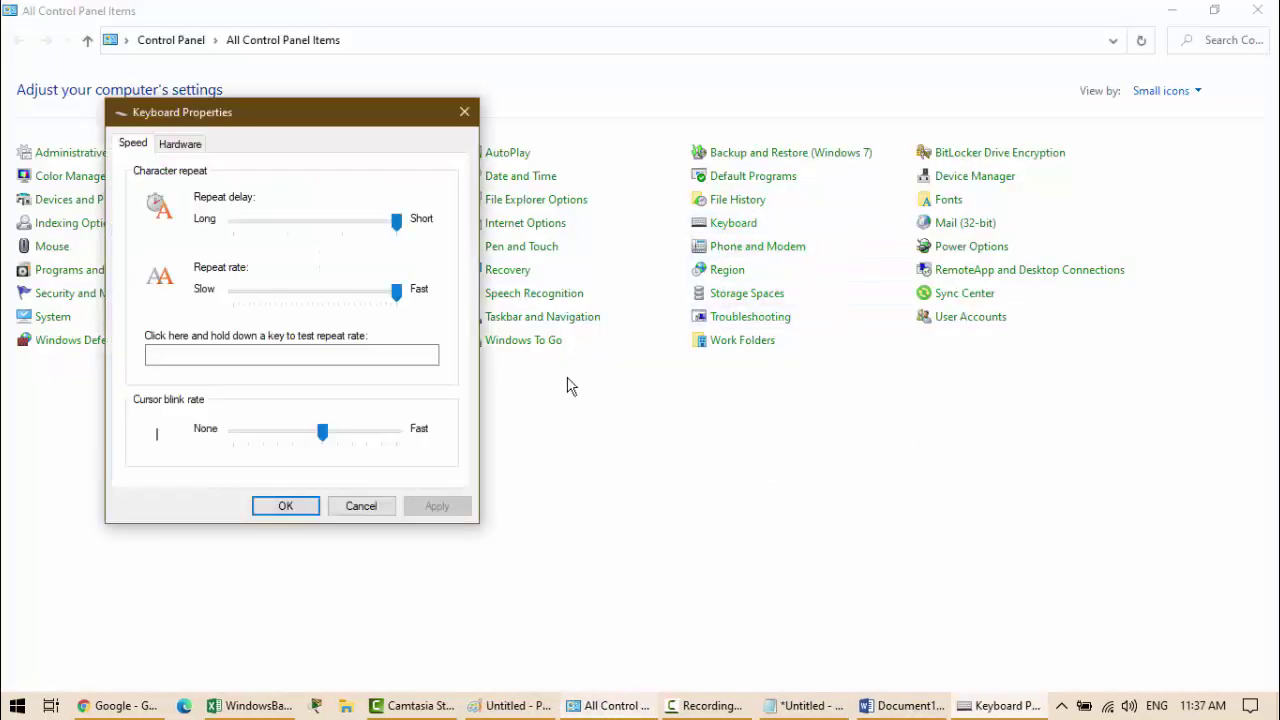
pyautogui.moveTo(306, 114); pyautogui.dragTo(725, 124)
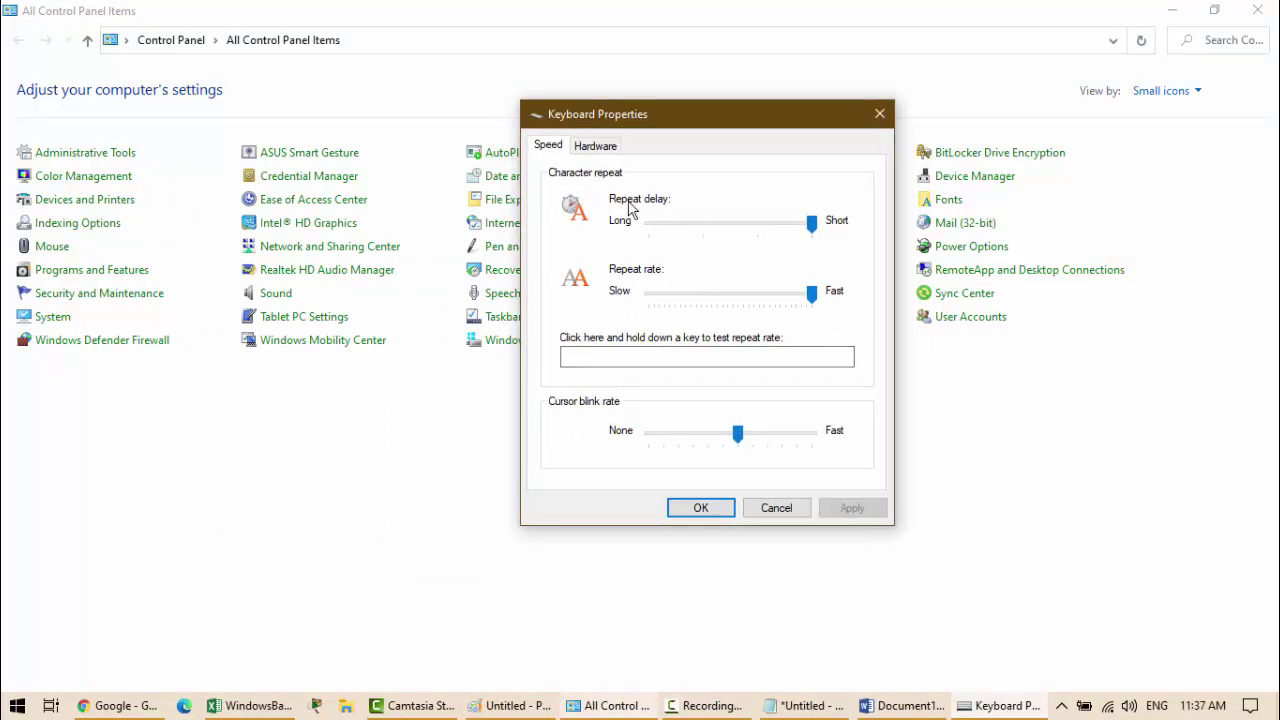
# Step: Try out the short repeat delay with sample text in the repeat rate test box and clear the text
pyautogui.click(640, 363)
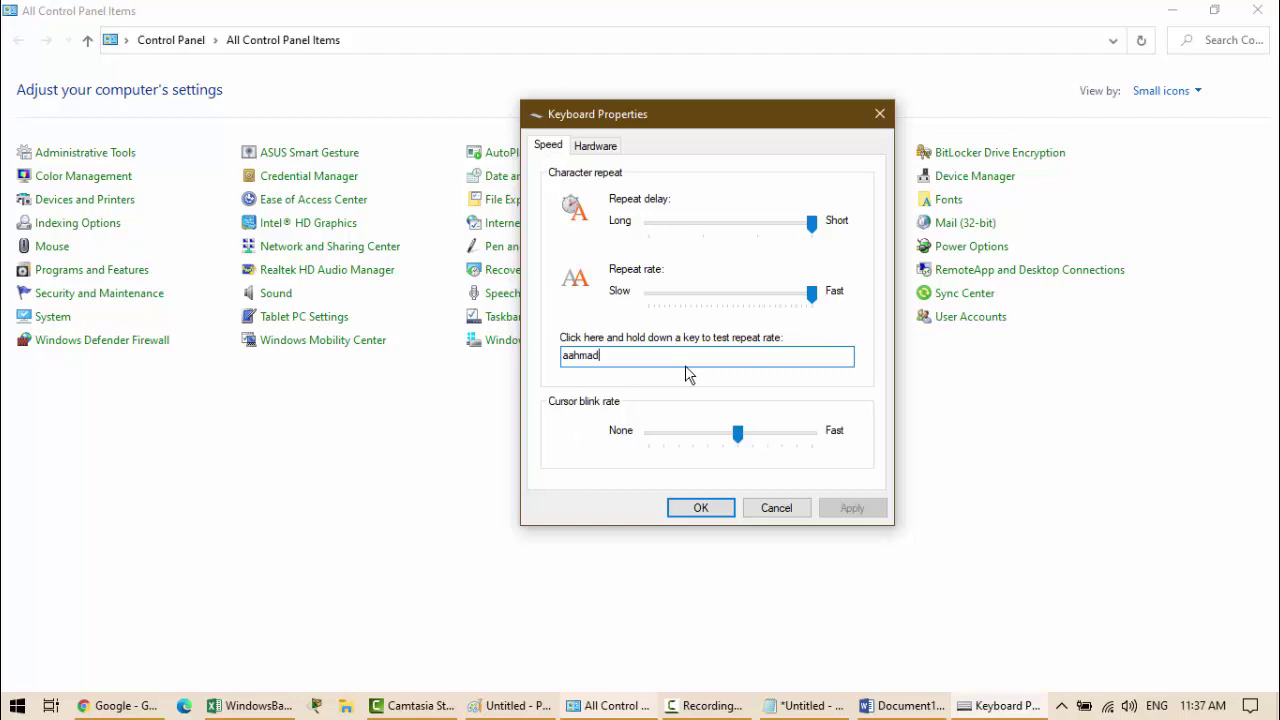
pyautogui.press('BackSpace')
pyautogui.press('BackSpace')
pyautogui.press('BackSpace')
pyautogui.press('BackSpace')
pyautogui.press('BackSpace')
# Step: Set the keyboard repeat delay to Long, apply it and test it with repeated a characters in the test box
pyautogui.moveTo(812, 232); pyautogui.dragTo(649, 229)
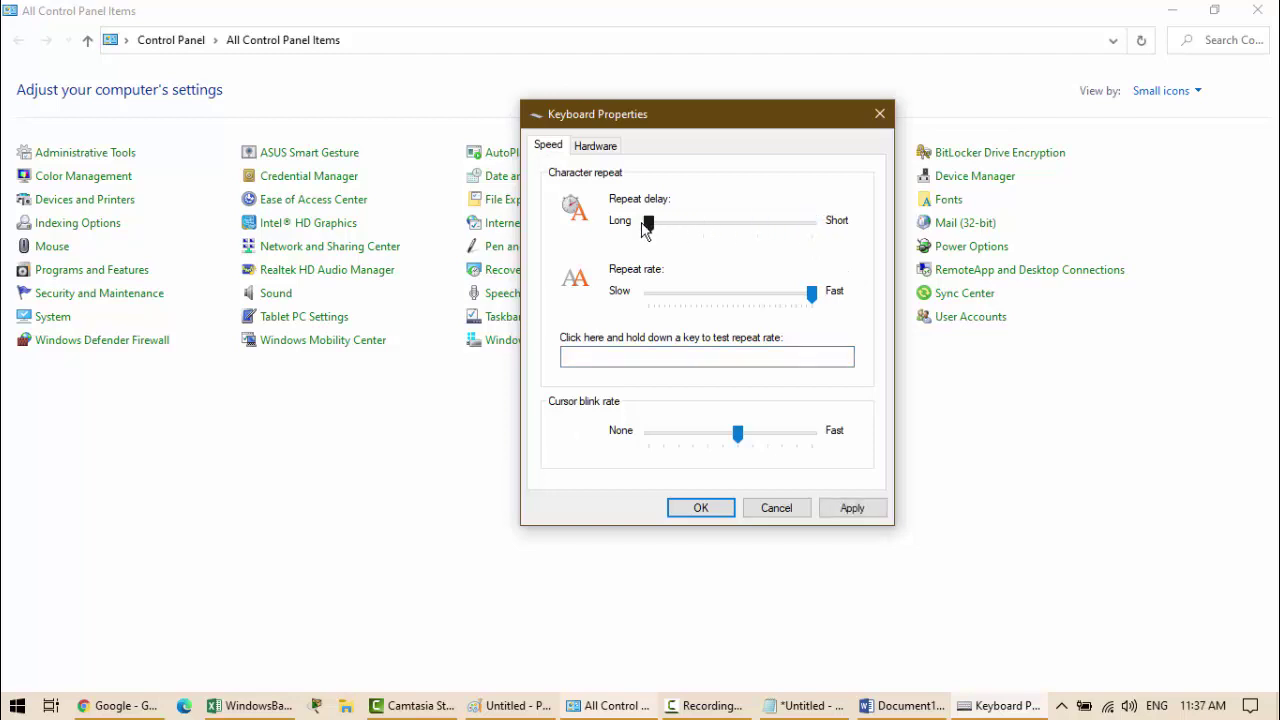
pyautogui.click(851, 510)
pyautogui.click(596, 354)
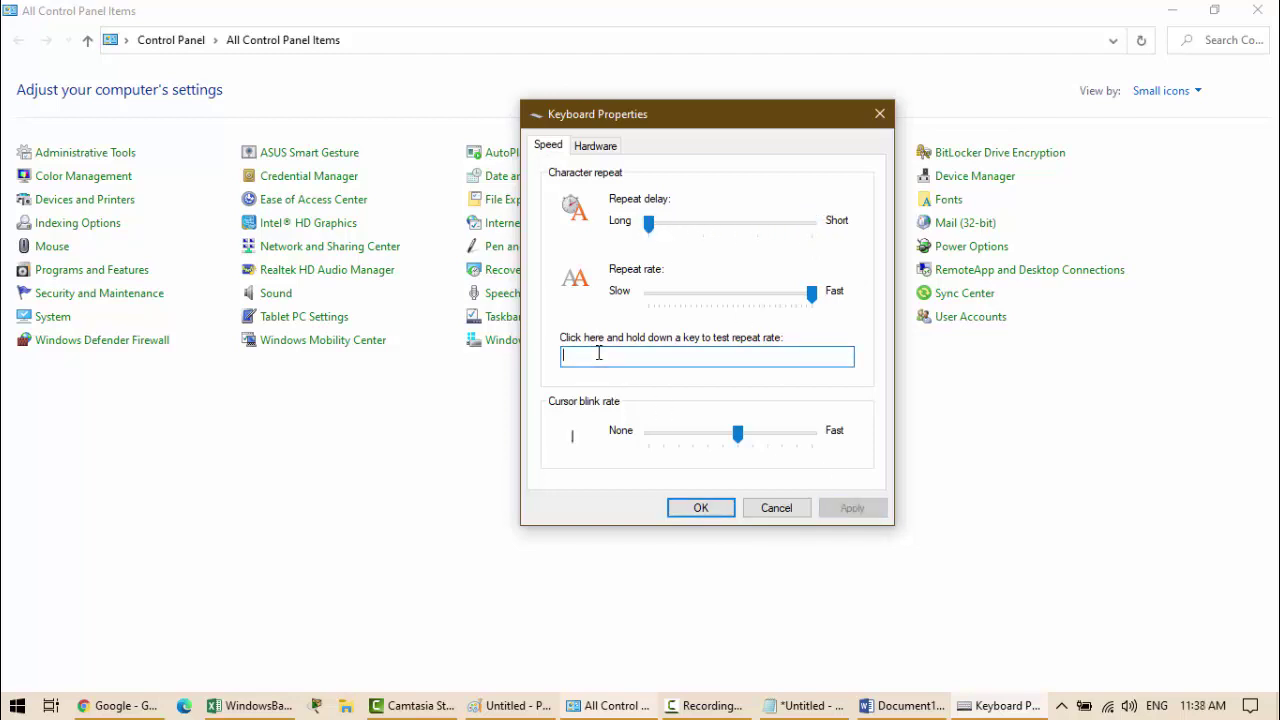
pyautogui.write('aaaa')
pyautogui.doubleClick(598, 358)
pyautogui.click(594, 362)
# Step: Test the fast repeat rate with a long run of f characters in the test box
pyautogui.click(649, 224)
pyautogui.moveTo(812, 303); pyautogui.dragTo(823, 357)
pyautogui.click(615, 354)
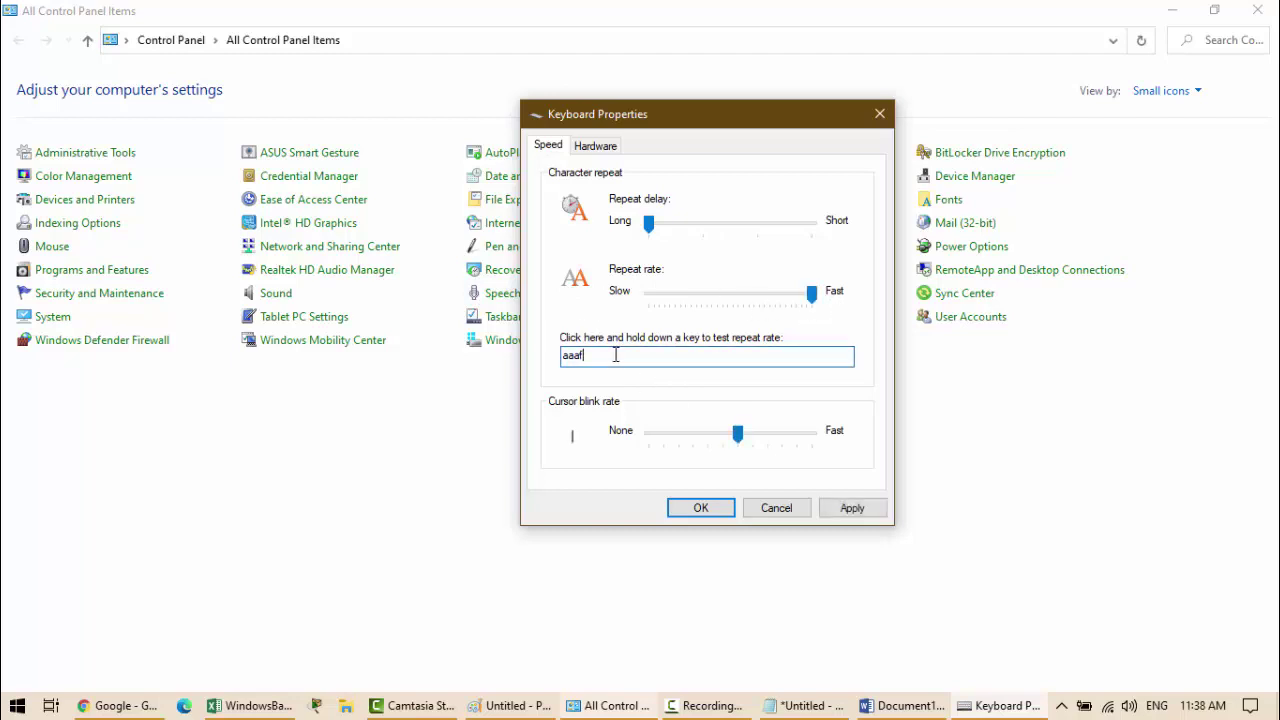
pyautogui.write('aaaffffffffffffffffffffffffffffffffff')
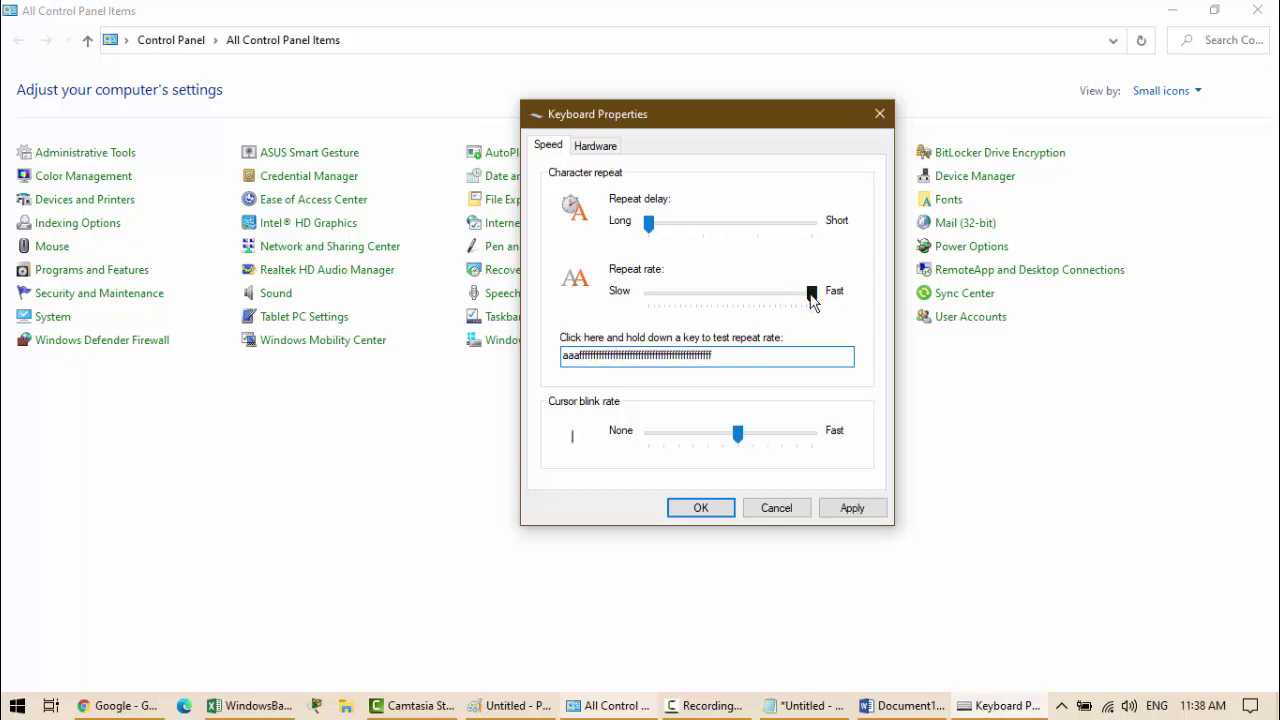
# Step: Set the keyboard repeat rate to Slow, apply it, test it in the test box and clear the text
pyautogui.moveTo(813, 298); pyautogui.dragTo(646, 301)
pyautogui.click(856, 508)
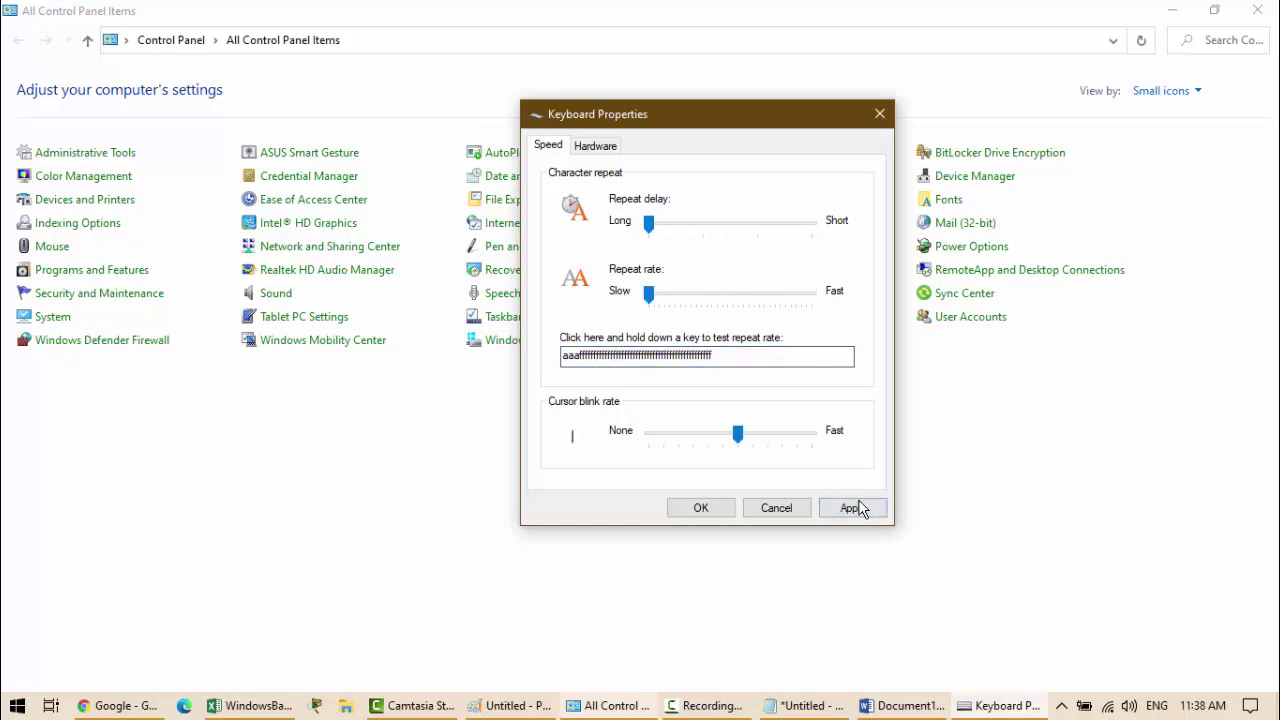
pyautogui.click(732, 357)
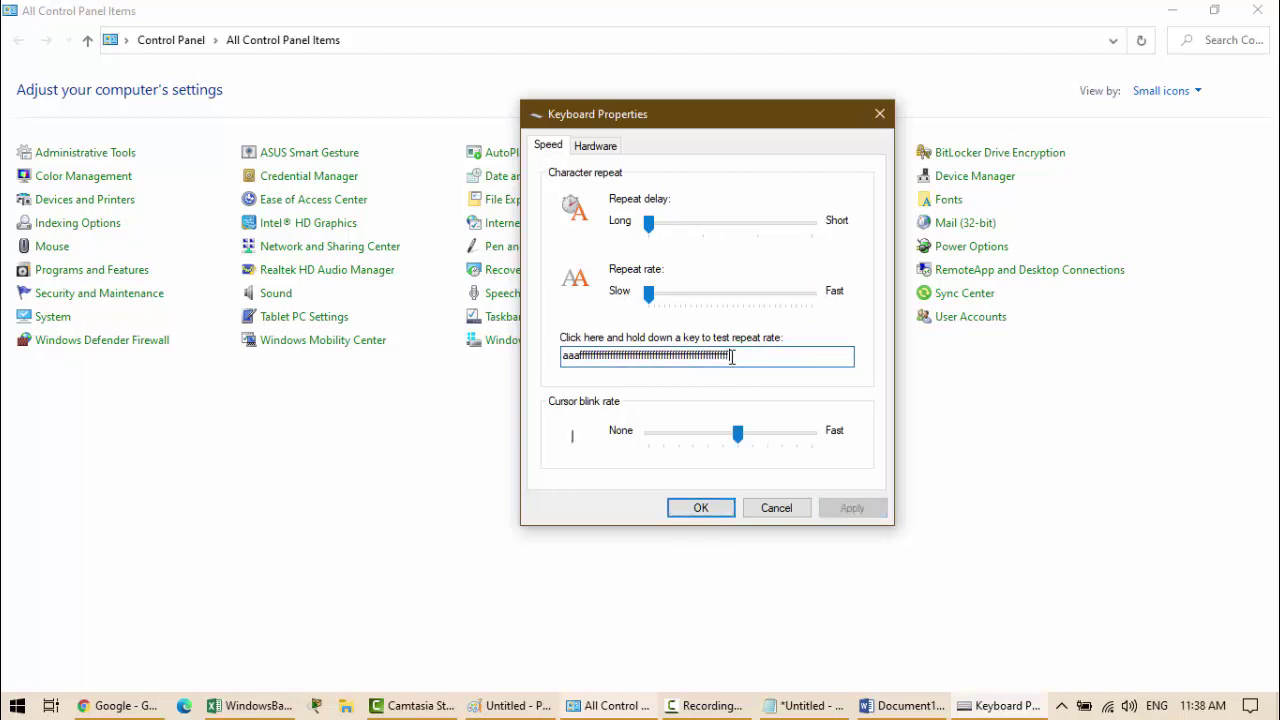
pyautogui.doubleClick(566, 362)
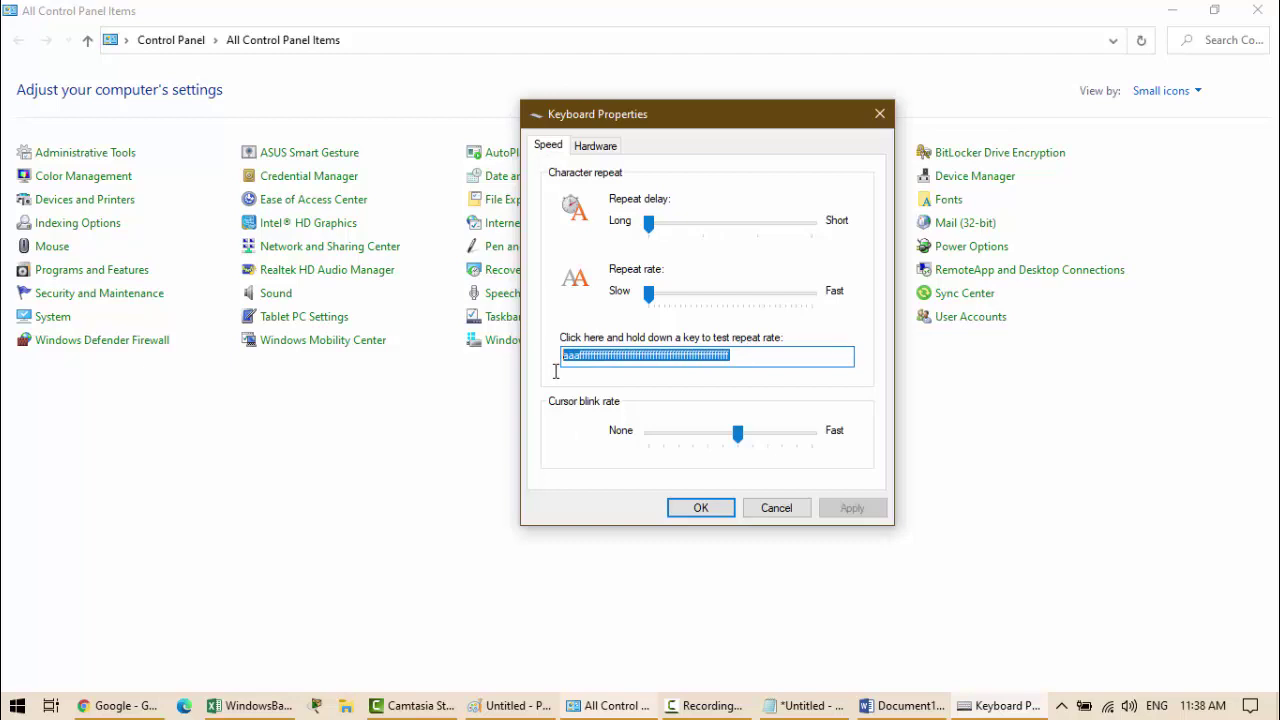
pyautogui.press('BackSpace')
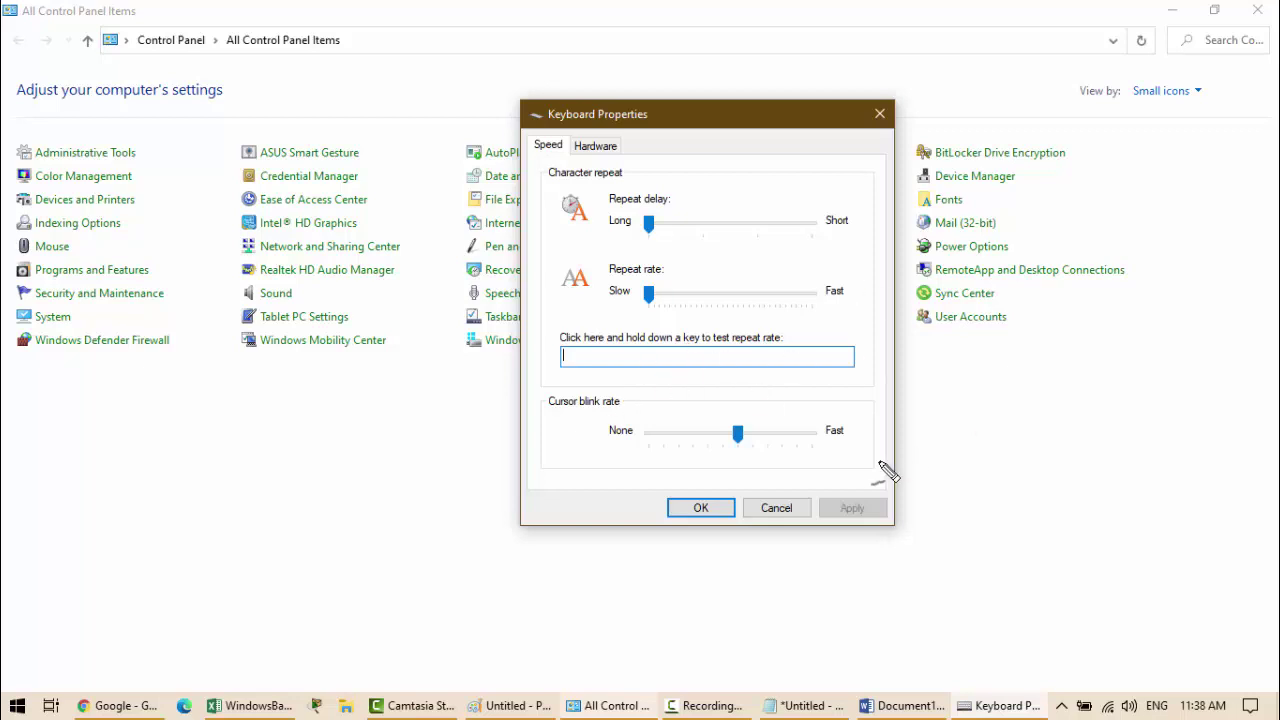
pyautogui.moveTo(798, 468)
pyautogui.mouseDown()
pyautogui.moveTo(836, 466)
pyautogui.moveTo(860, 400)
pyautogui.moveTo(884, 455)
pyautogui.moveTo(945, 430)
pyautogui.moveTo(975, 435)
pyautogui.mouseUp()
pyautogui.moveTo(1008, 408)
pyautogui.mouseDown()
pyautogui.moveTo(1071, 429)
pyautogui.moveTo(1074, 418)
pyautogui.mouseUp()
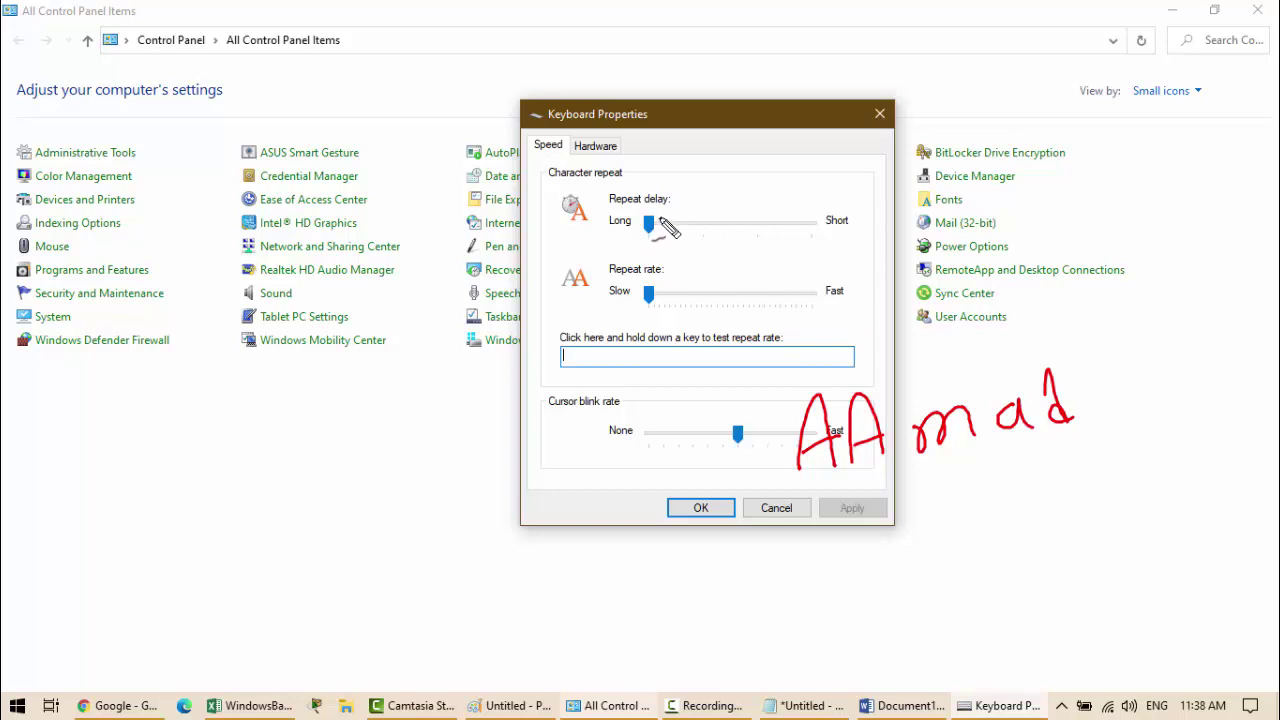
pyautogui.moveTo(657, 221)
pyautogui.mouseDown()
pyautogui.moveTo(637, 243)
pyautogui.moveTo(658, 211)
pyautogui.mouseUp()
pyautogui.moveTo(846, 465)
pyautogui.mouseDown()
pyautogui.moveTo(860, 478)
pyautogui.moveTo(848, 470)
pyautogui.mouseUp()
pyautogui.moveTo(826, 386)
pyautogui.mouseDown()
pyautogui.moveTo(850, 380)
pyautogui.moveTo(848, 395)
pyautogui.moveTo(829, 344)
pyautogui.mouseUp()
pyautogui.moveTo(818, 344); pyautogui.dragTo(842, 341)
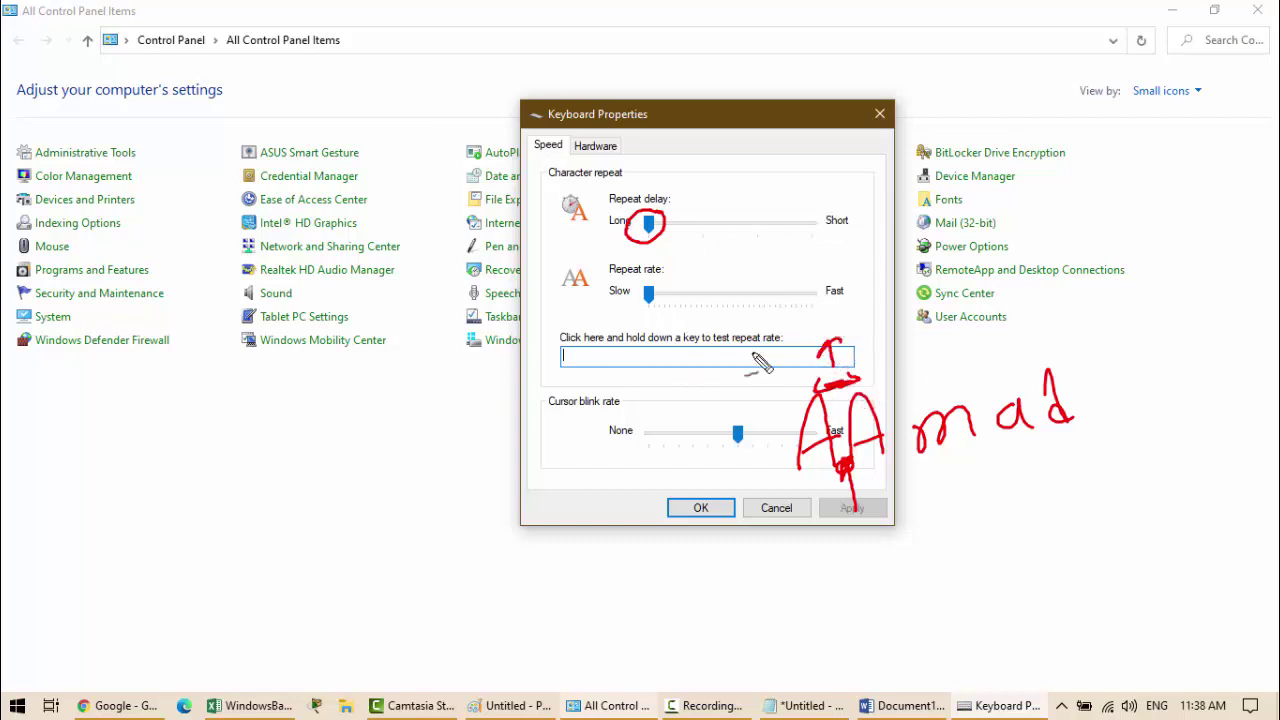
pyautogui.moveTo(584, 271)
pyautogui.mouseDown()
pyautogui.moveTo(512, 293)
pyautogui.moveTo(576, 286)
pyautogui.mouseUp()
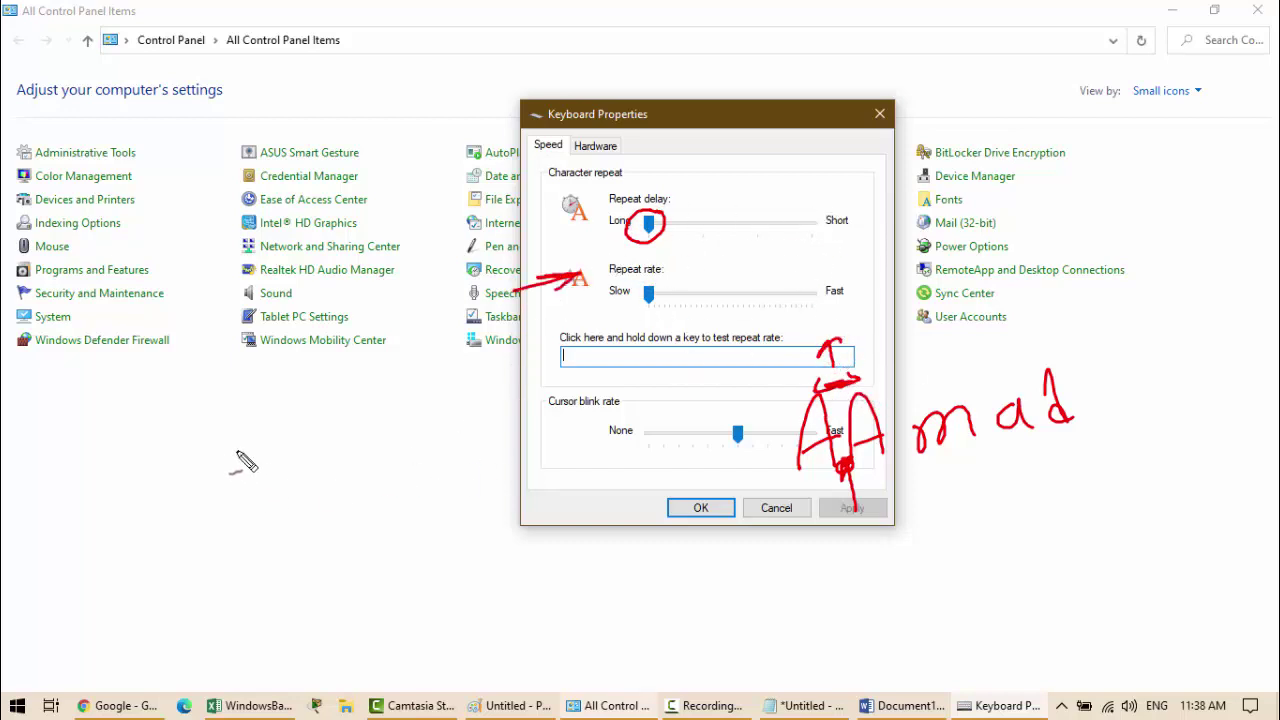
pyautogui.moveTo(207, 474); pyautogui.dragTo(414, 468)
pyautogui.moveTo(243, 489); pyautogui.dragTo(356, 479)
pyautogui.moveTo(384, 482); pyautogui.dragTo(397, 480)
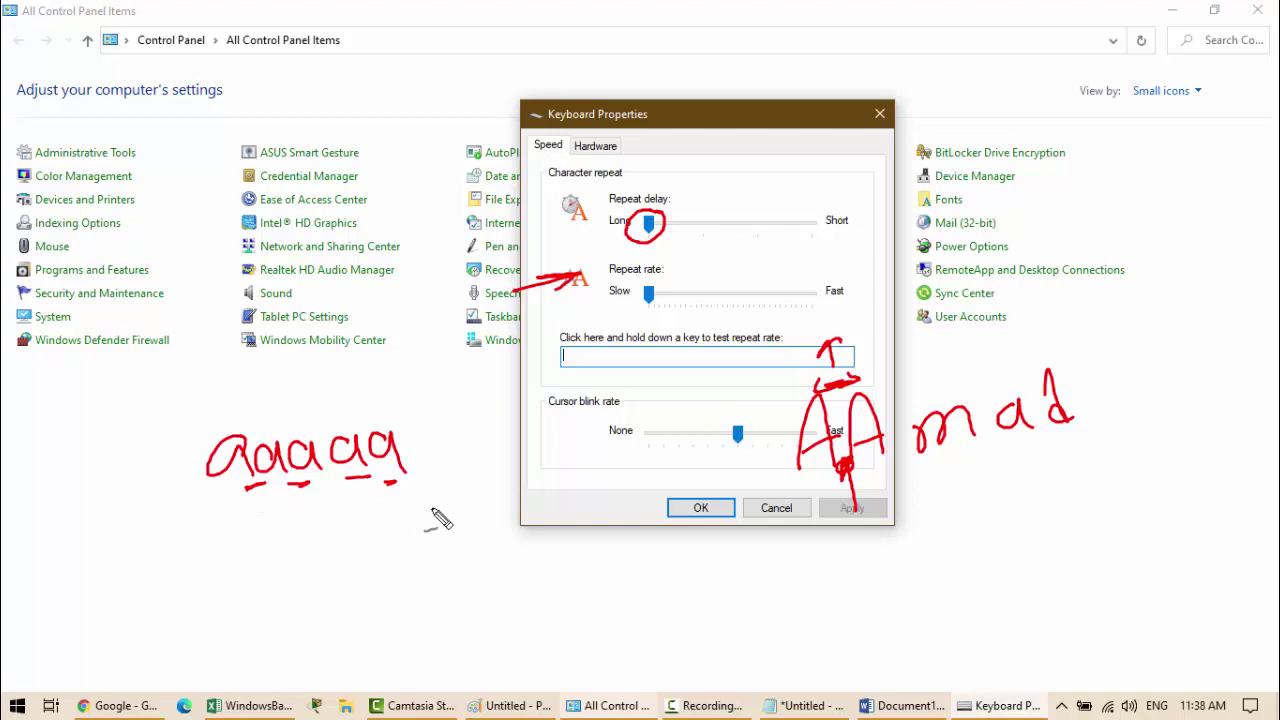
pyautogui.moveTo(612, 314)
pyautogui.mouseDown()
pyautogui.moveTo(663, 304)
pyautogui.moveTo(626, 298)
pyautogui.mouseUp()
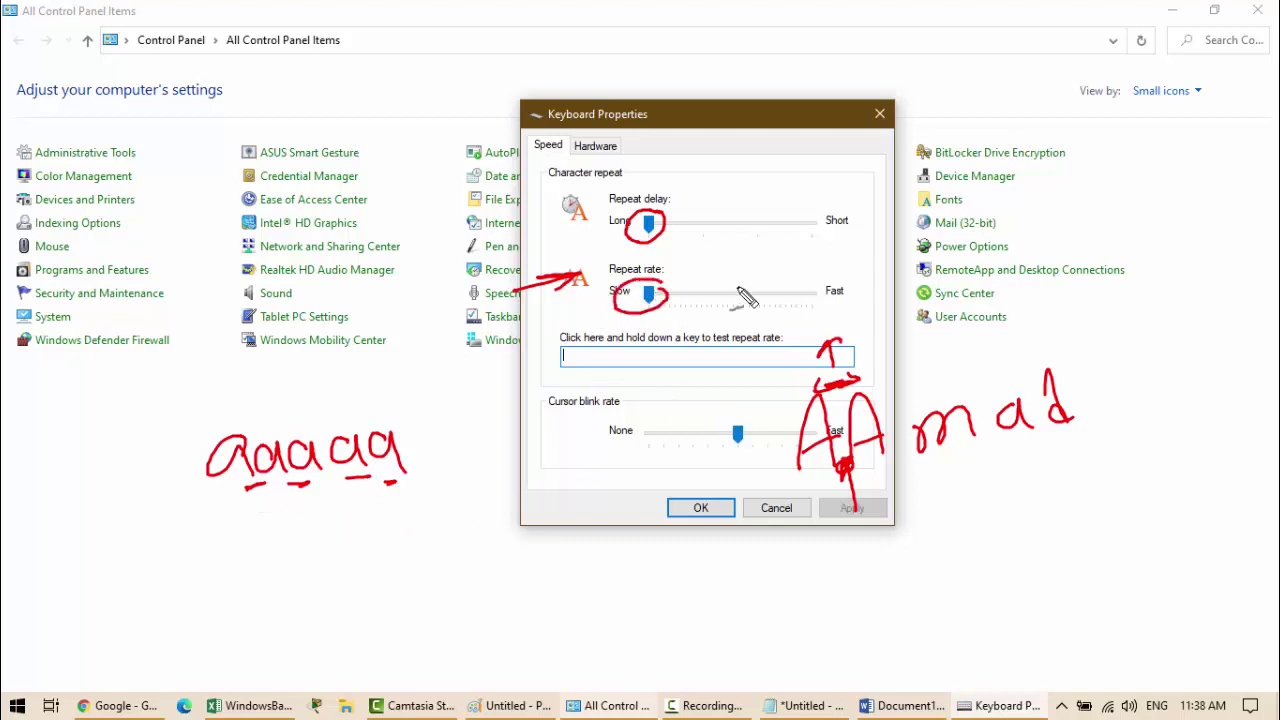
pyautogui.moveTo(840, 280); pyautogui.dragTo(862, 282)
pyautogui.moveTo(474, 460); pyautogui.dragTo(594, 425)
pyautogui.press('e')
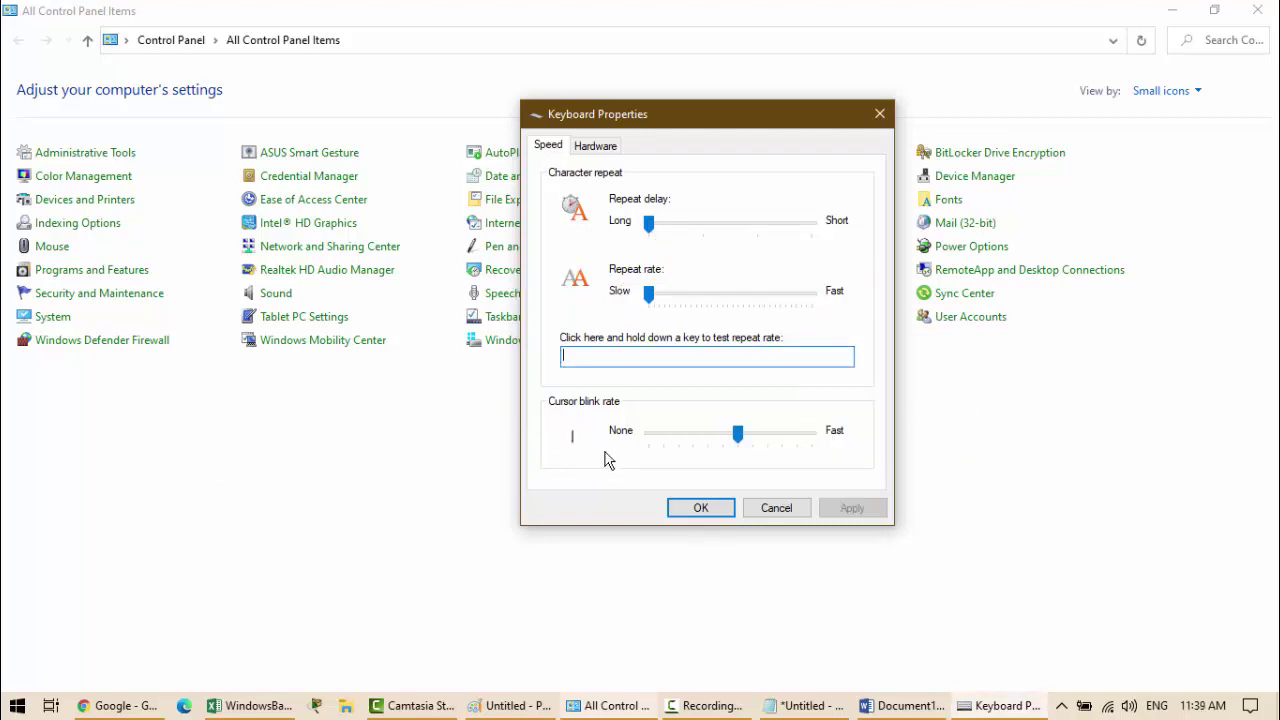
# Step: Try the cursor blink rate at Fast, set it to about midway between None and Fast, and apply it
pyautogui.moveTo(739, 434); pyautogui.dragTo(820, 452)
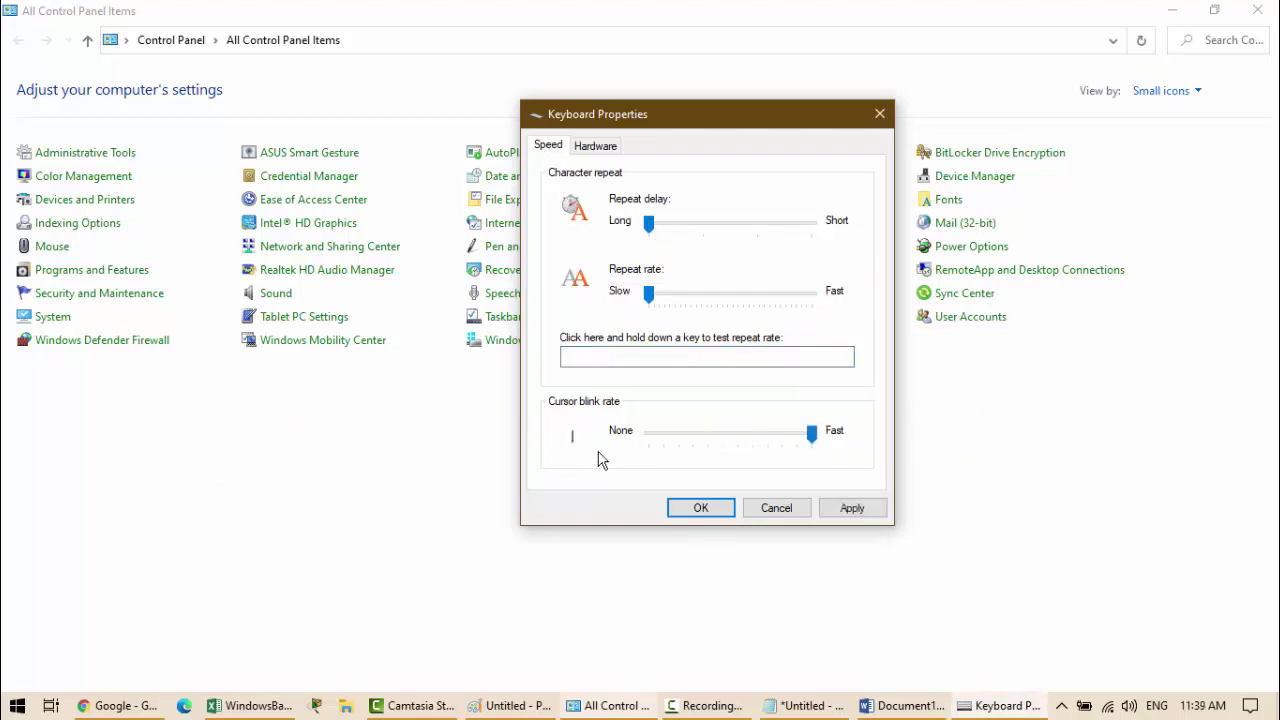
pyautogui.moveTo(727, 443); pyautogui.dragTo(726, 445)
pyautogui.click(851, 512)
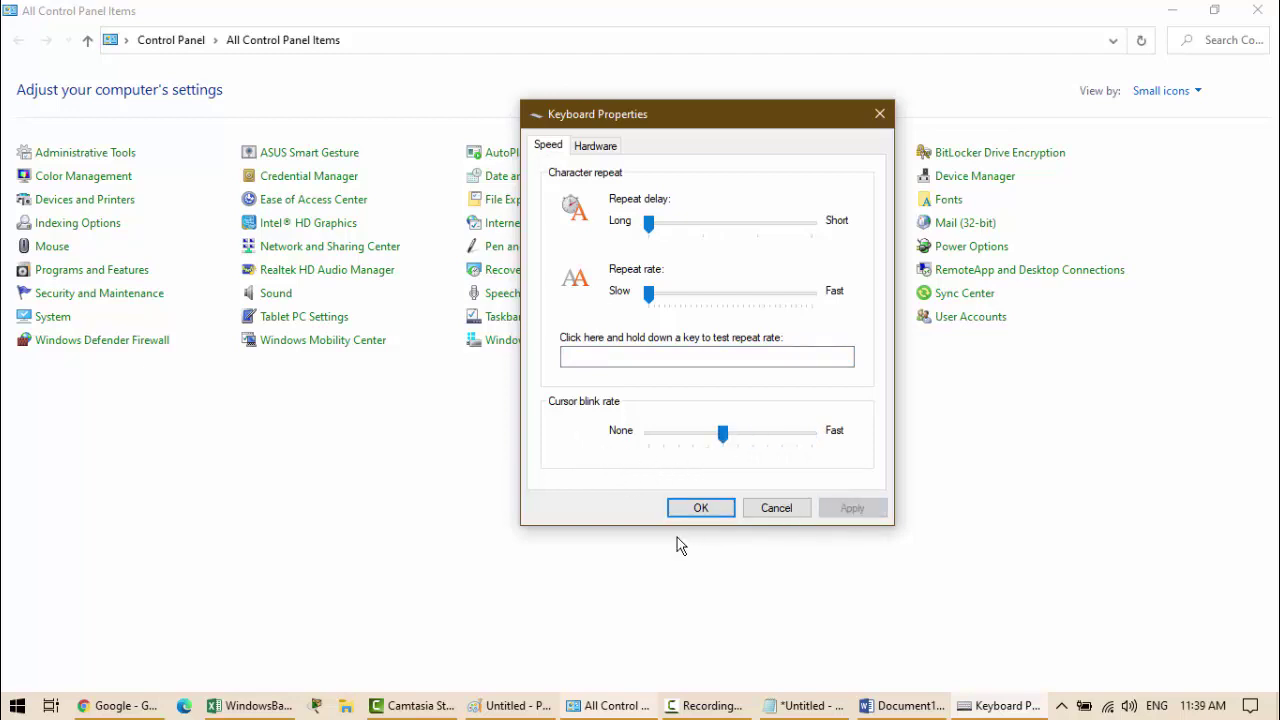
# Step: Examine the manufacturer, location and status of the PC/AT Enhanced PS/2 Keyboard and close the dialog without further changes
pyautogui.click(600, 147)
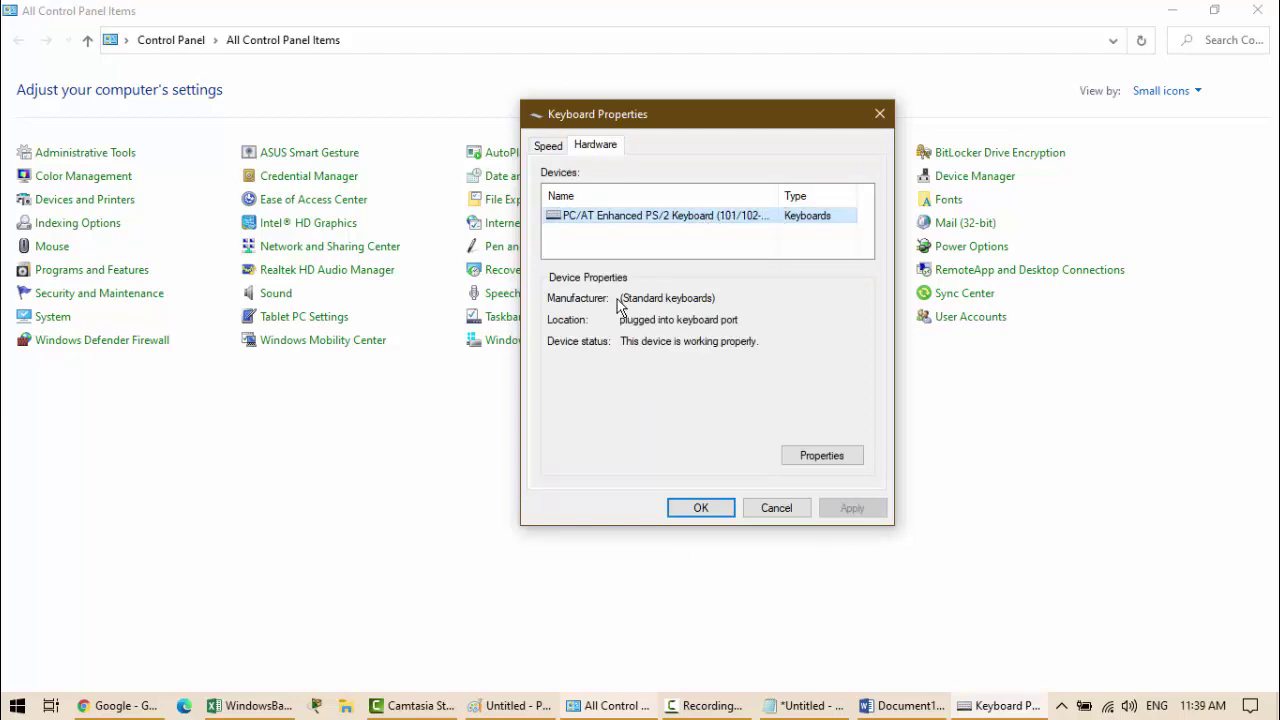
pyautogui.moveTo(622, 320); pyautogui.dragTo(753, 325)
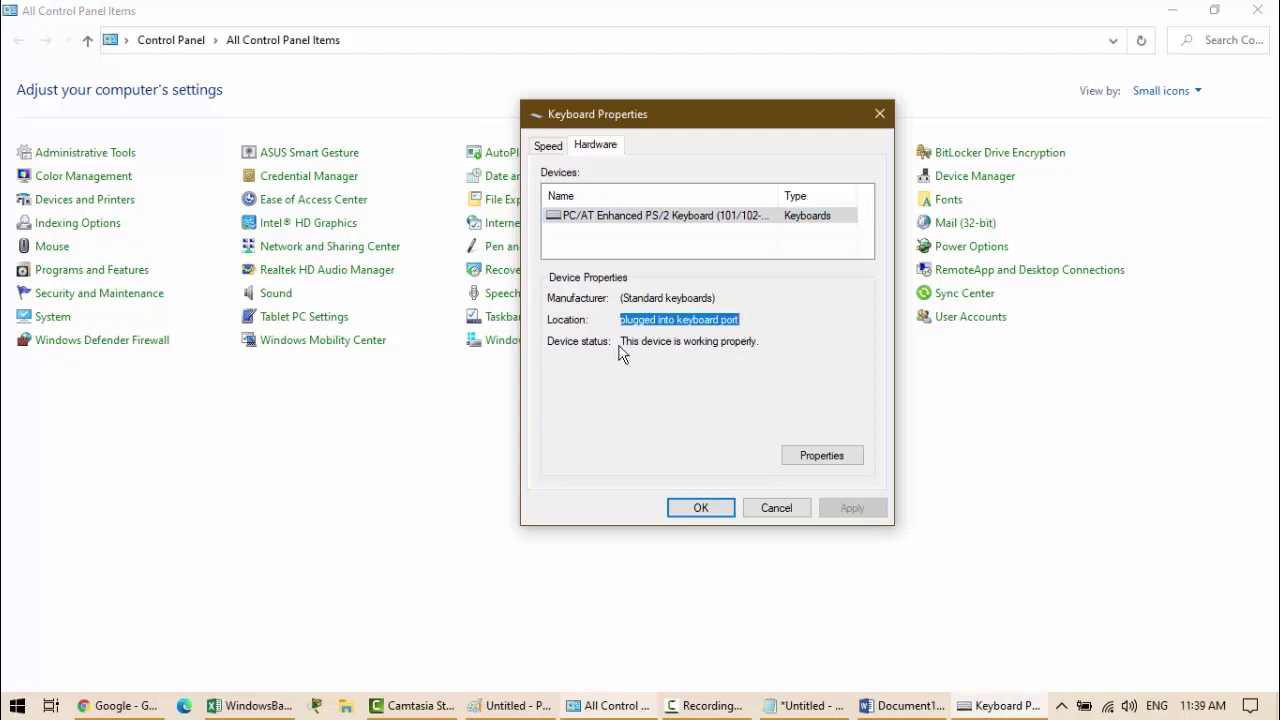
pyautogui.click(718, 345)
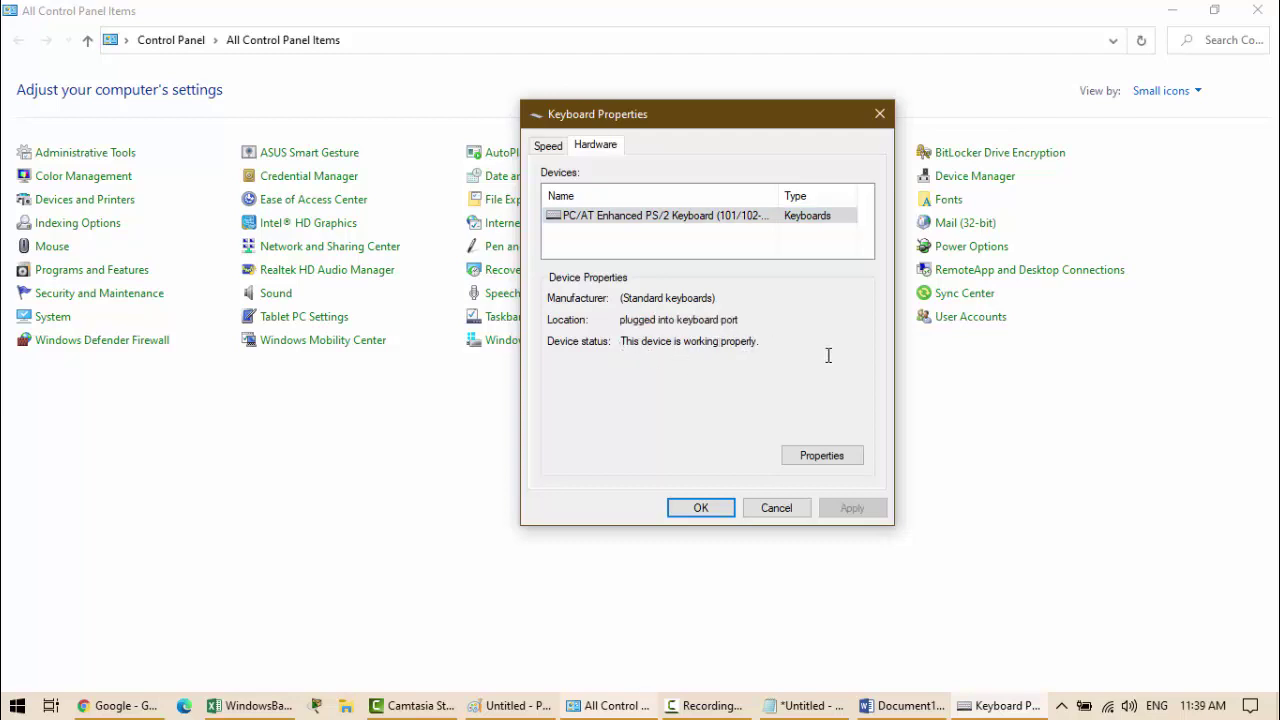
pyautogui.click(785, 511)
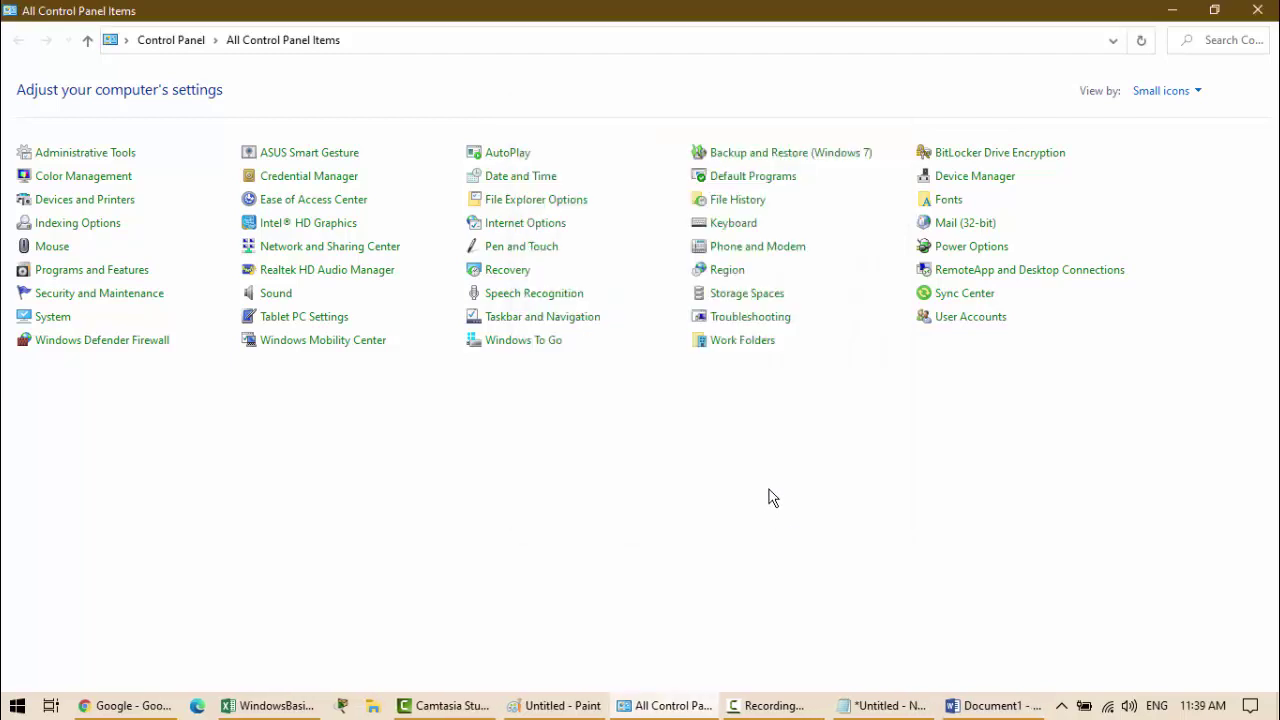